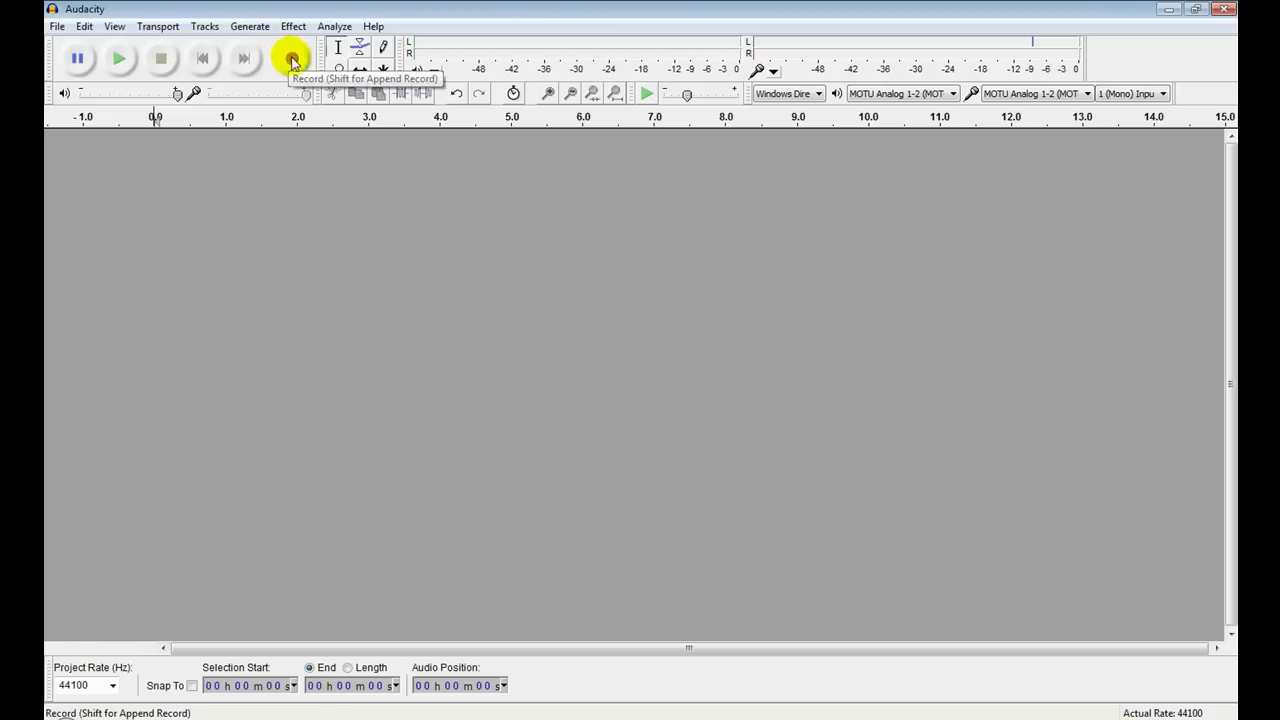
# - Keep the input on 1 (Mono) channel and record a voice take of about three seconds
pyautogui.click(1140, 94)
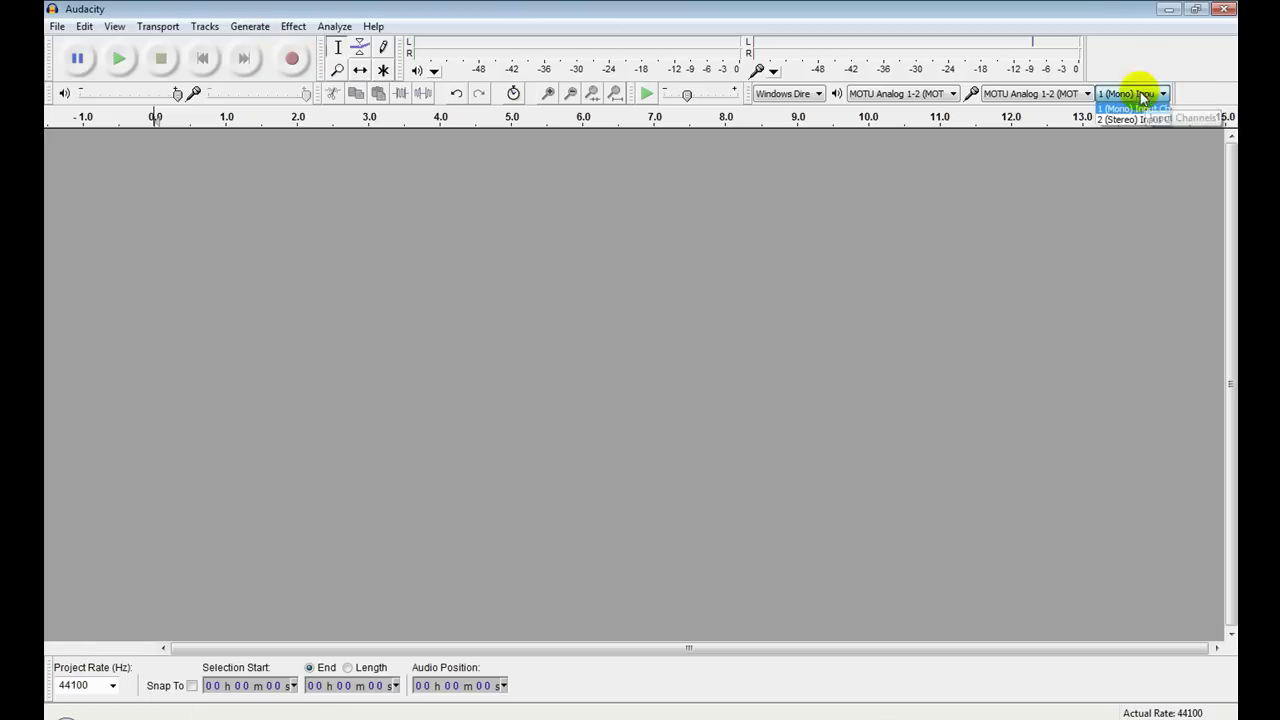
pyautogui.click(1130, 94)
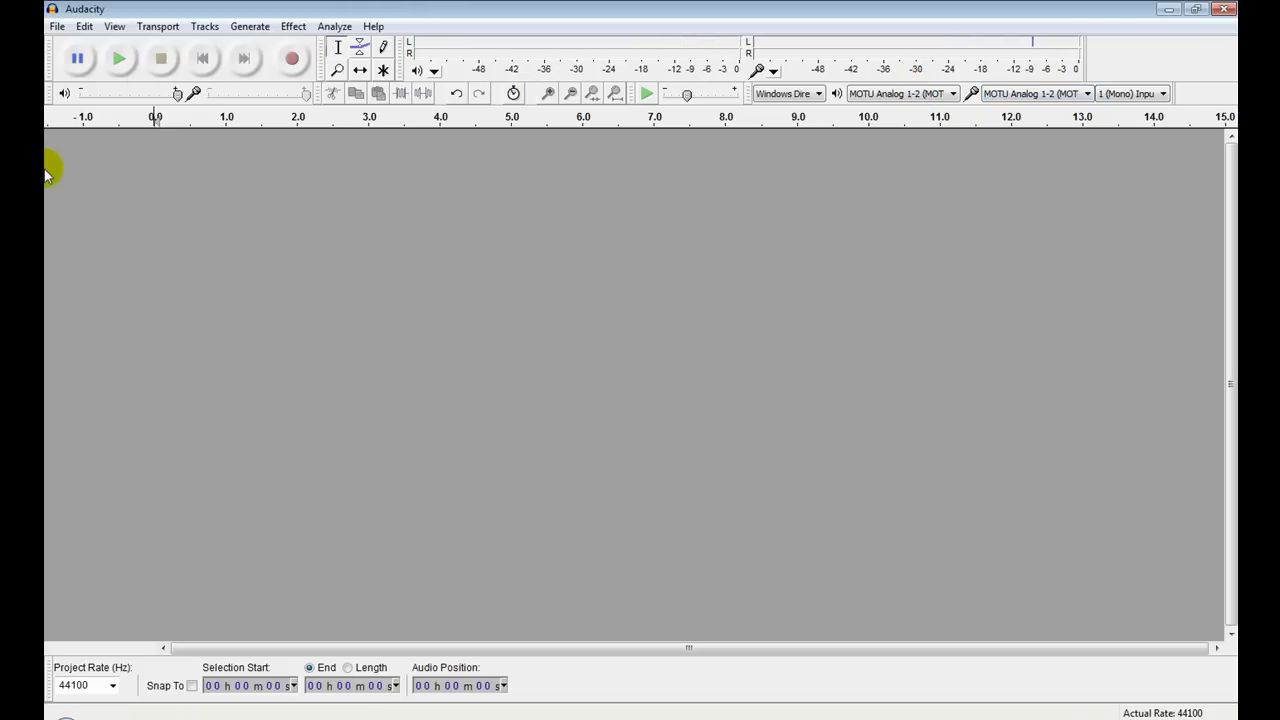
pyautogui.click(292, 58)
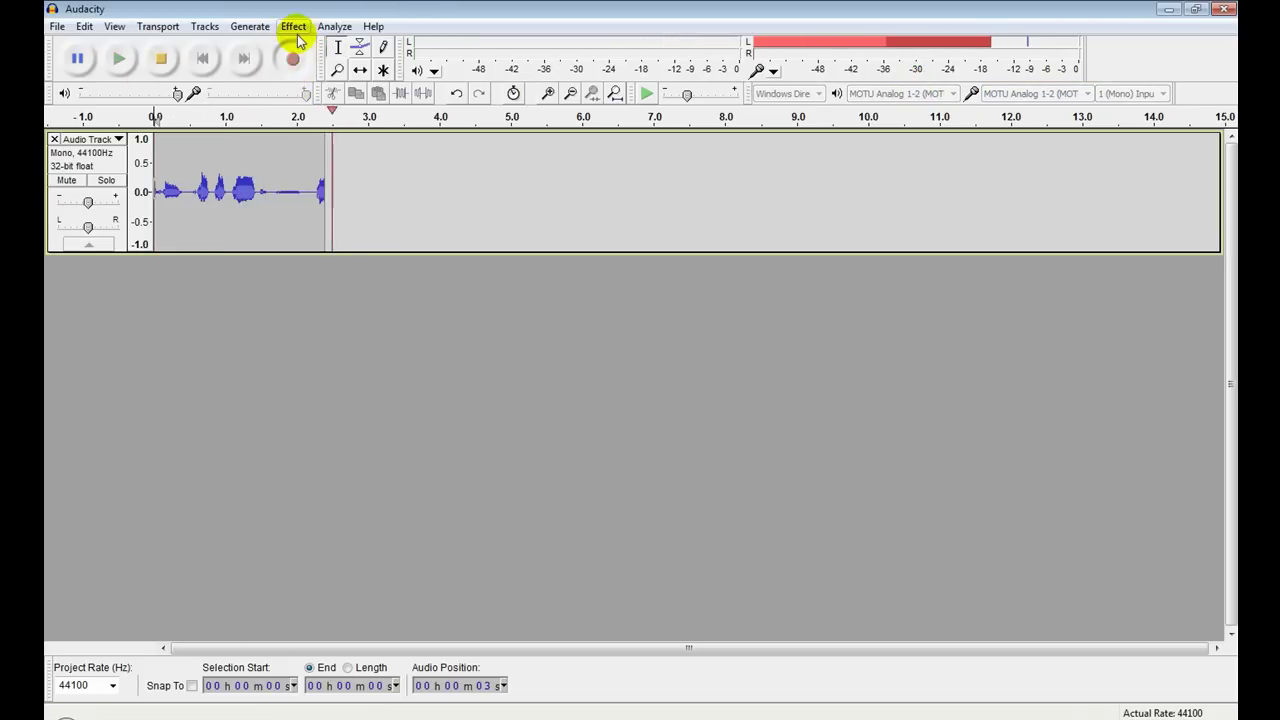
pyautogui.click(160, 58)
# - Try a -30 dB threshold in the Compressor effect on the recorded take and cancel the effect without applying it
pyautogui.click(293, 27)
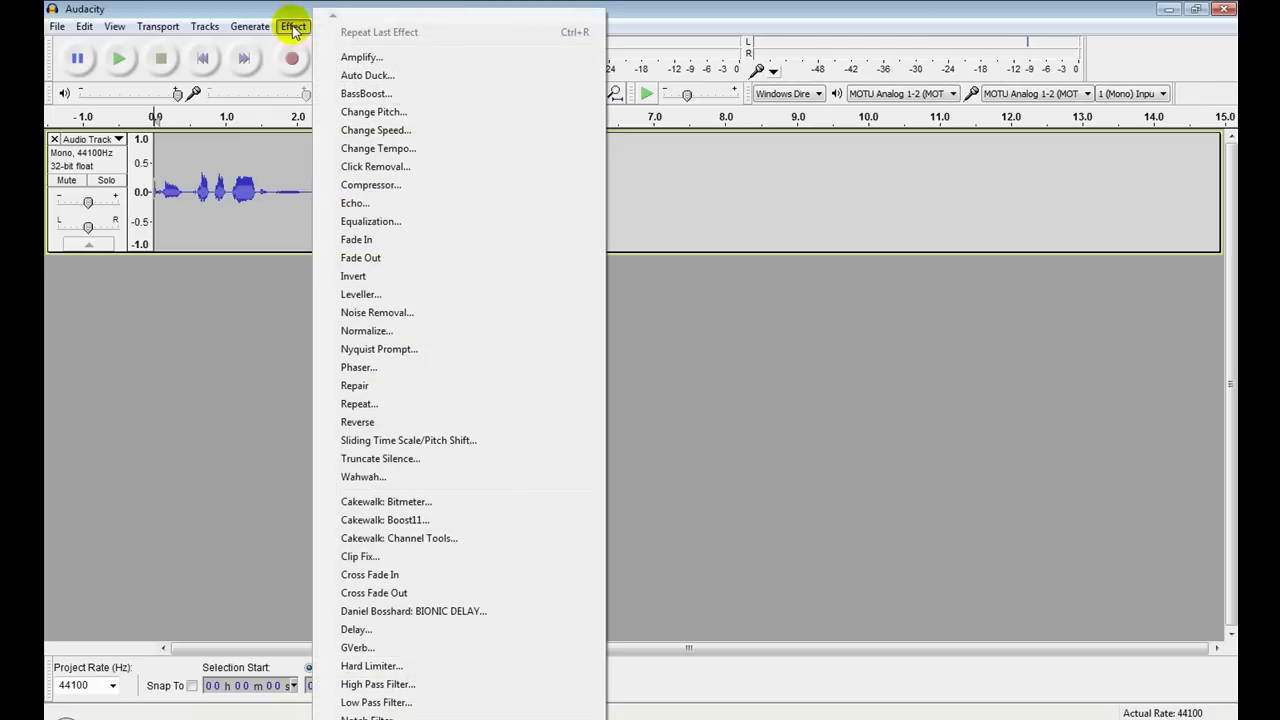
pyautogui.click(365, 185)
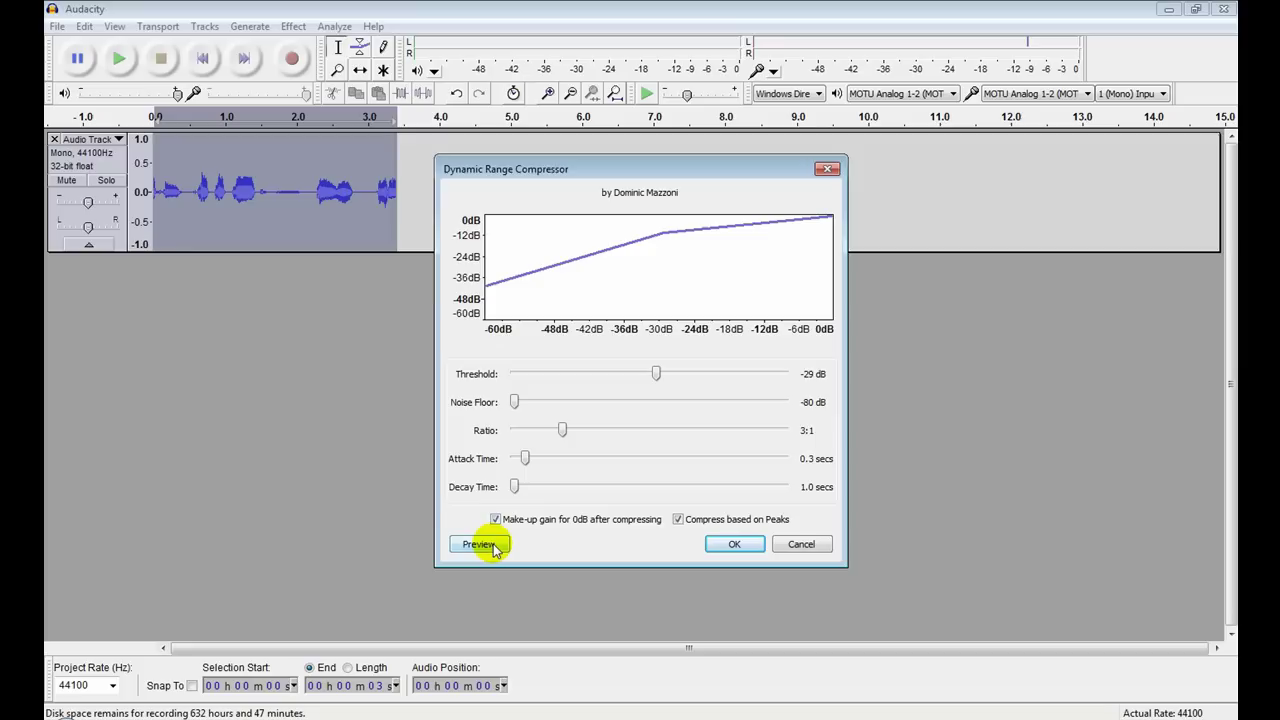
pyautogui.moveTo(657, 373)
pyautogui.mouseDown()
pyautogui.moveTo(626, 372)
pyautogui.moveTo(722, 372)
pyautogui.moveTo(651, 374)
pyautogui.mouseUp()
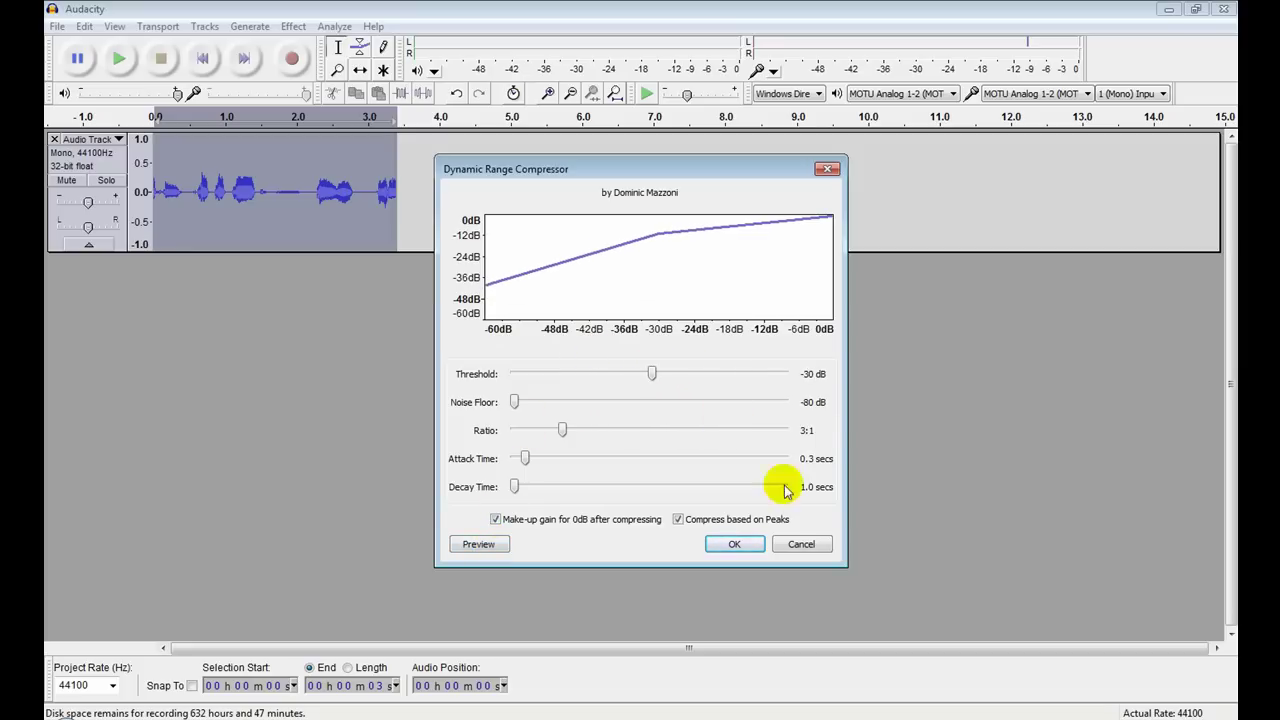
pyautogui.click(791, 544)
pyautogui.click(489, 171)
pyautogui.click(320, 297)
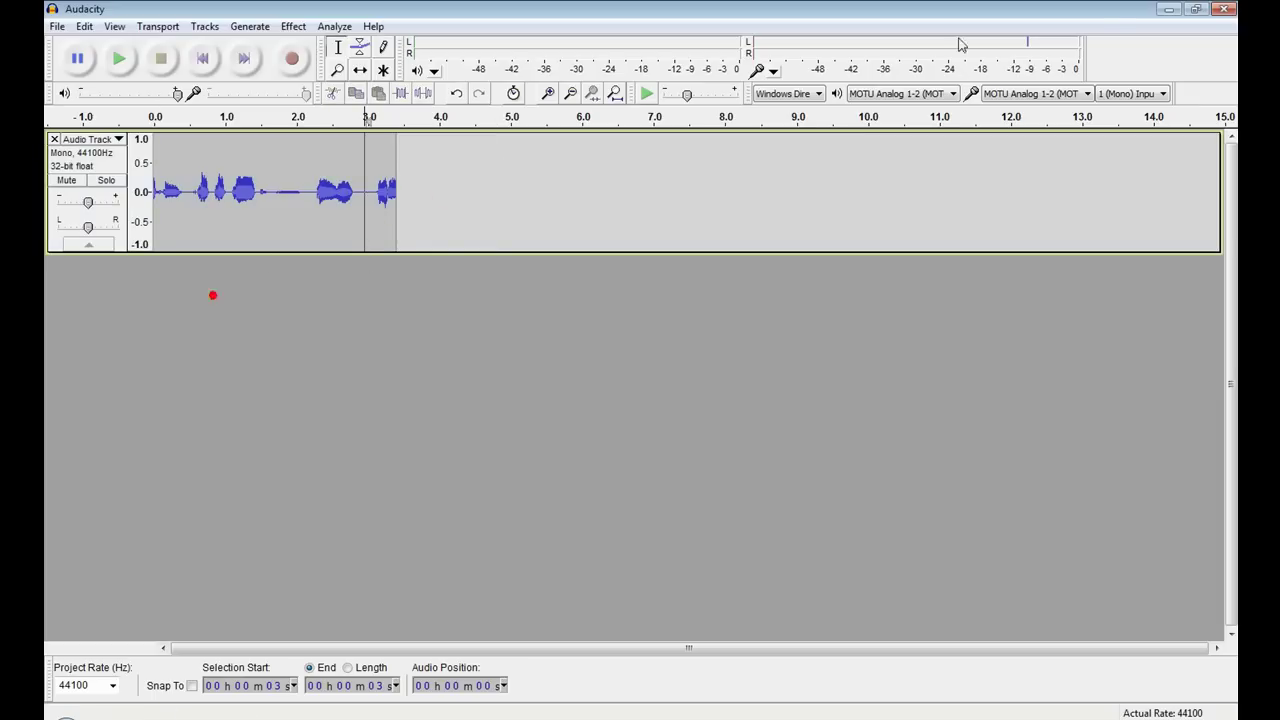
pyautogui.click(250, 25)
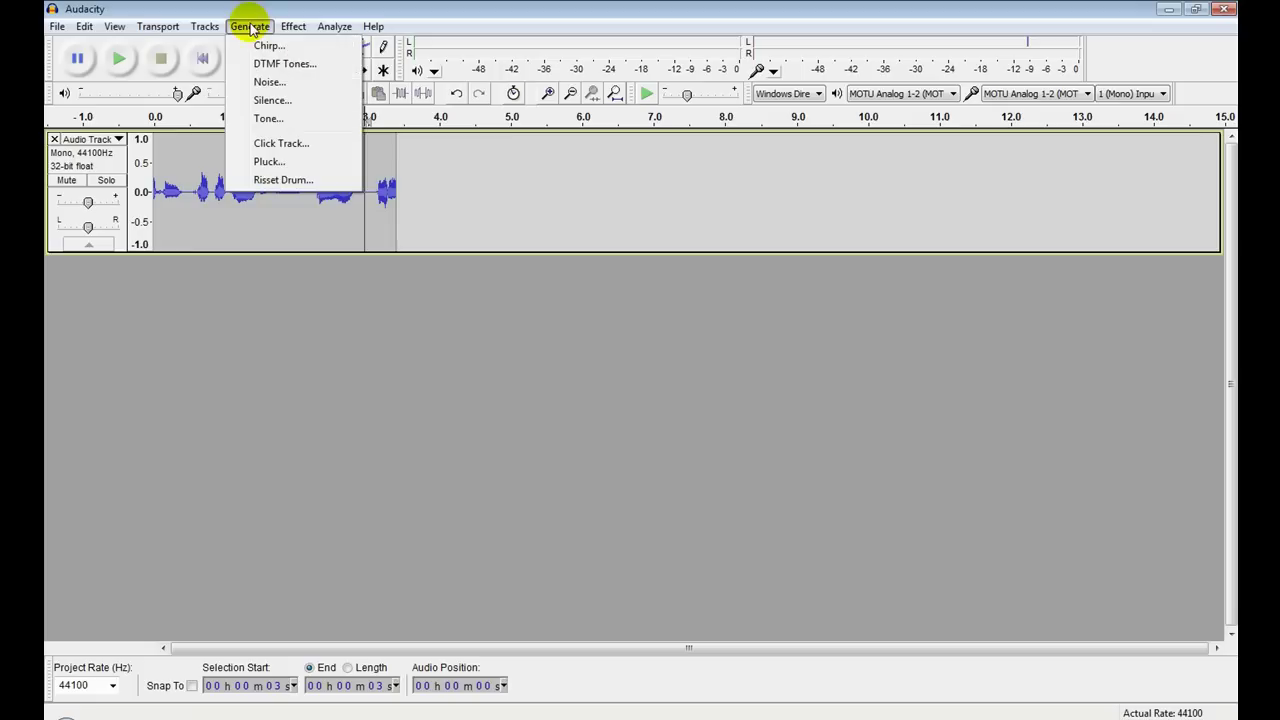
pyautogui.click(245, 24)
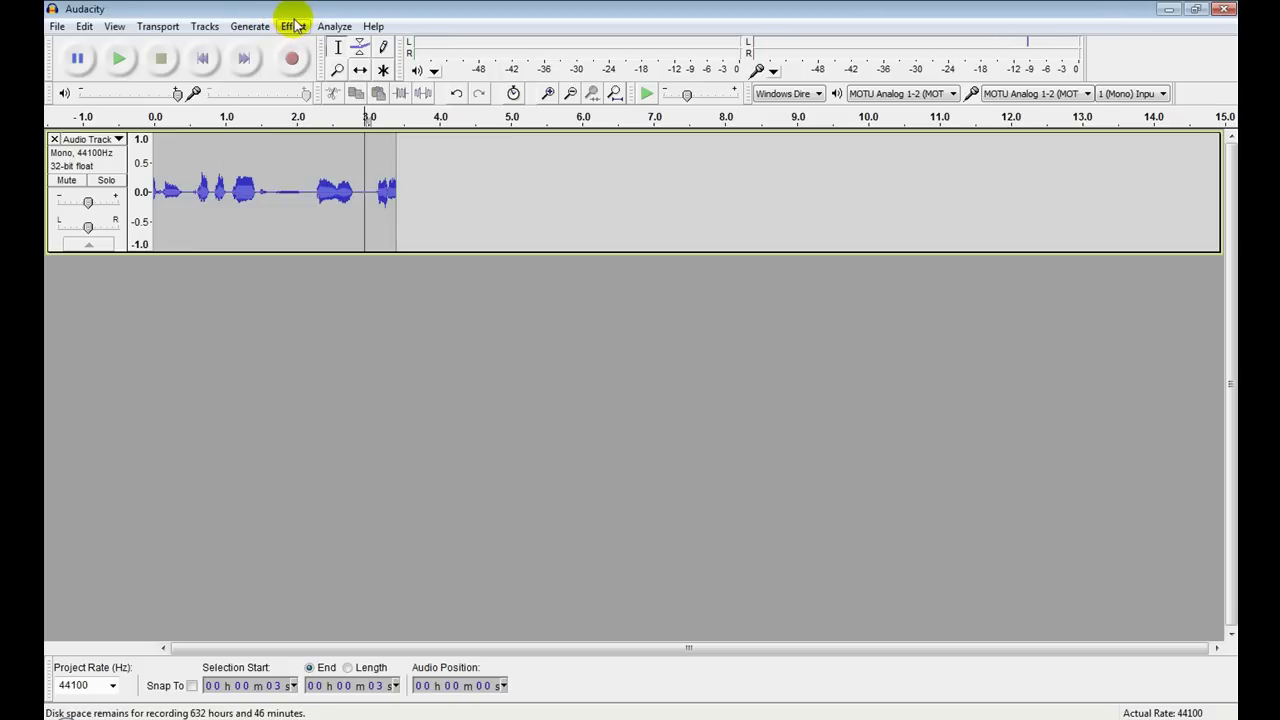
# - Close the Audacity recording without saving it and switch to REAPER
pyautogui.click(1224, 12)
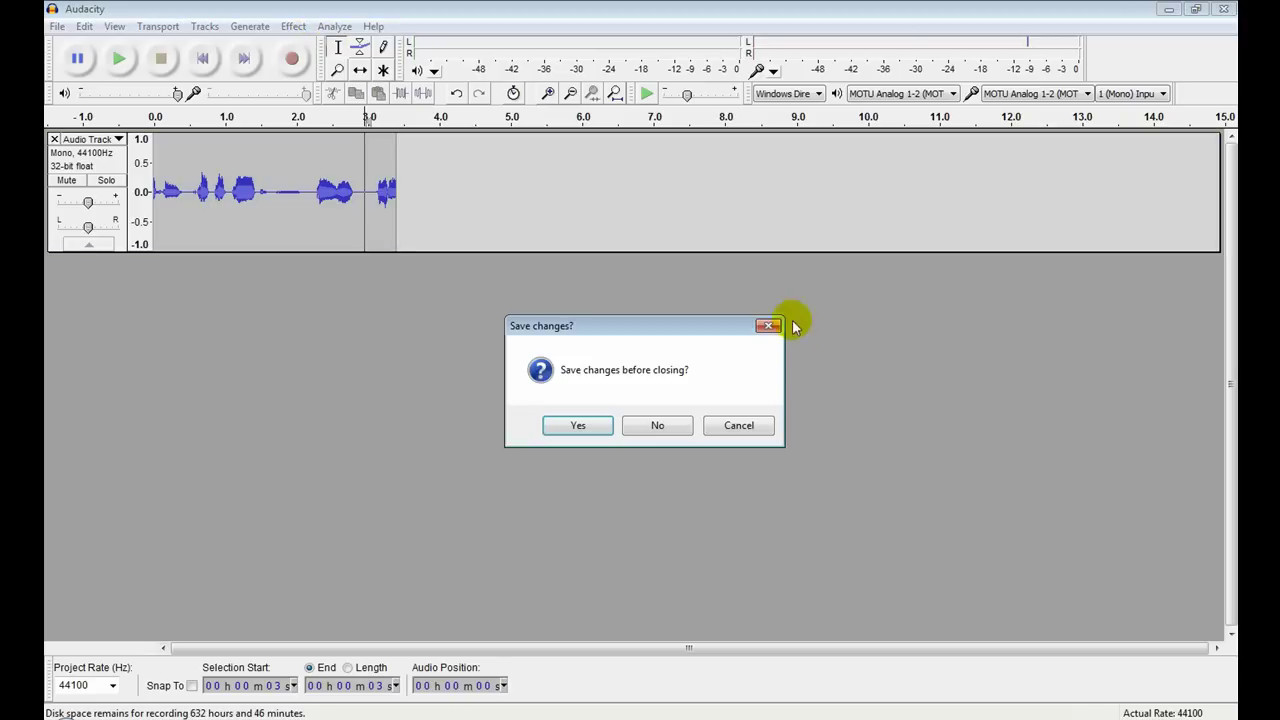
pyautogui.click(657, 425)
pyautogui.click(116, 282)
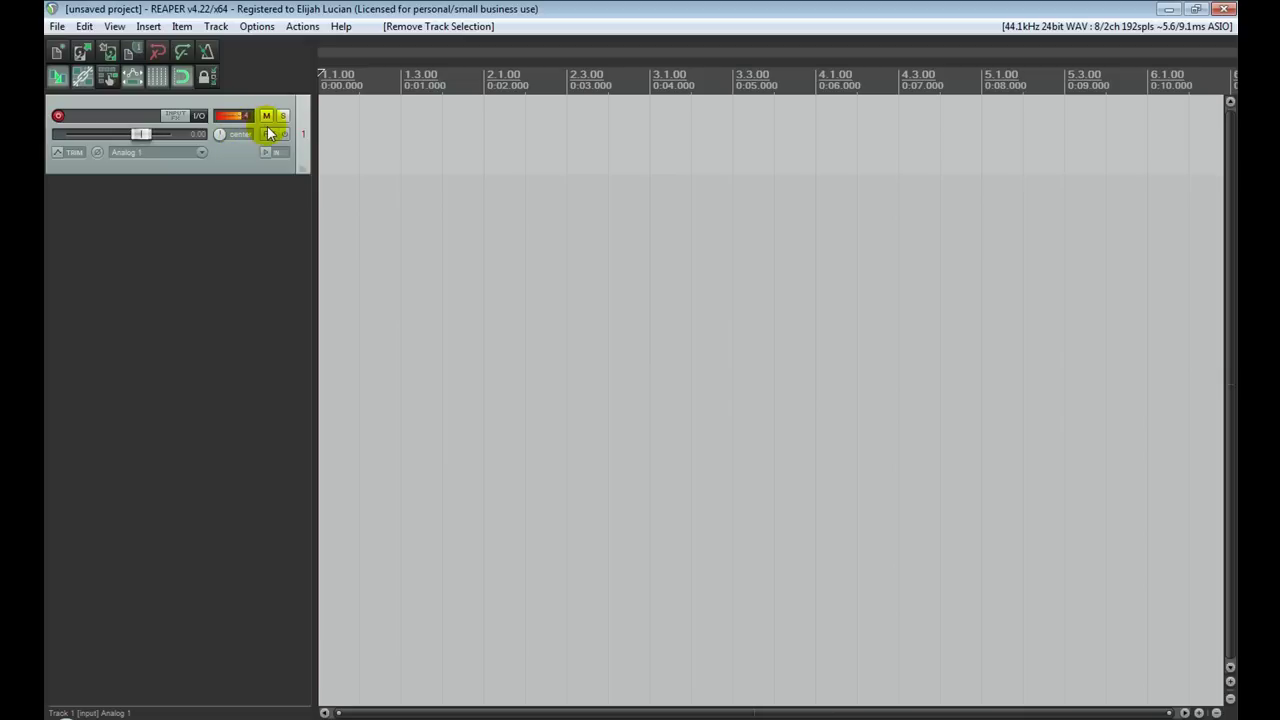
# - Check the input level on the record-armed track's meter, resetting its peak reading
pyautogui.click(249, 117)
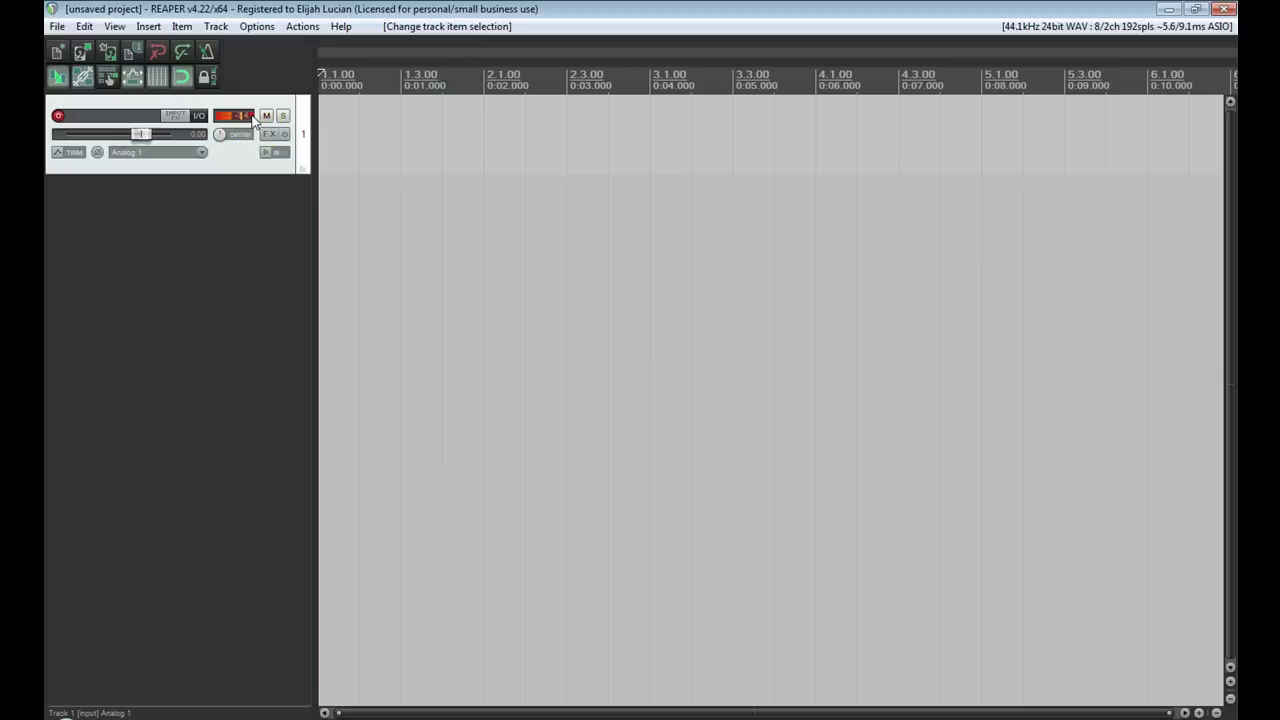
pyautogui.click(249, 117)
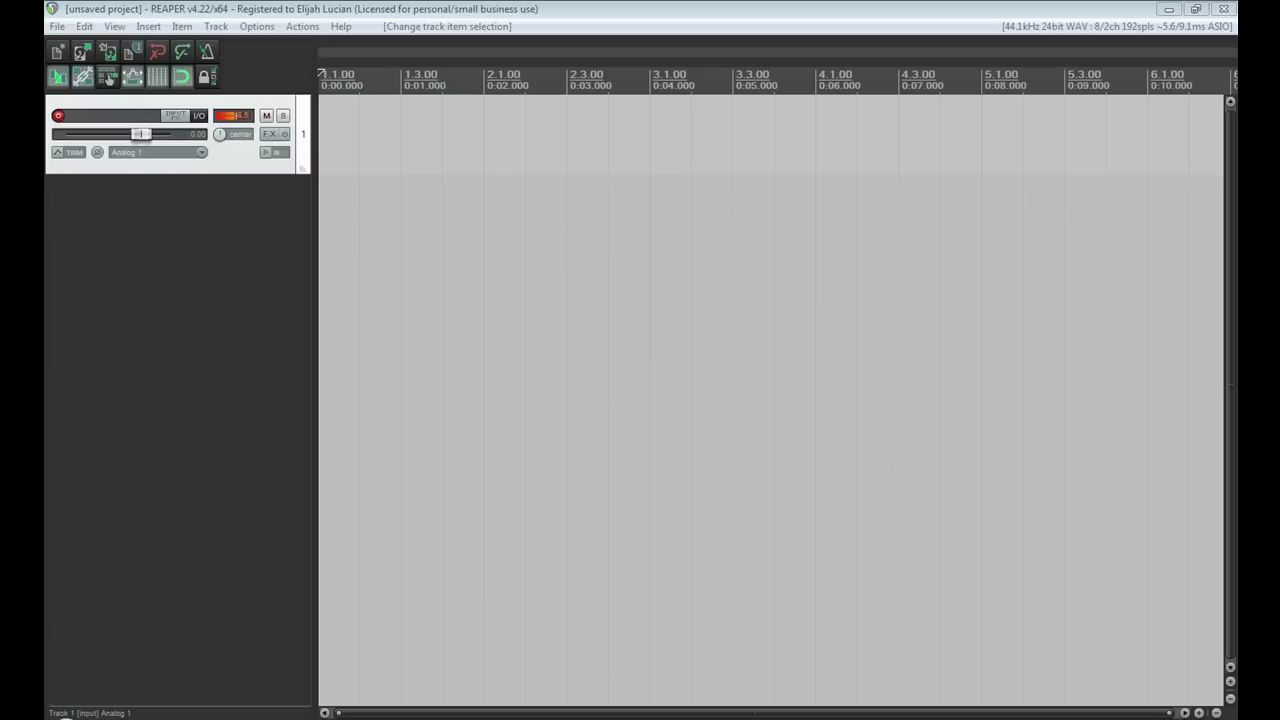
pyautogui.click(251, 215)
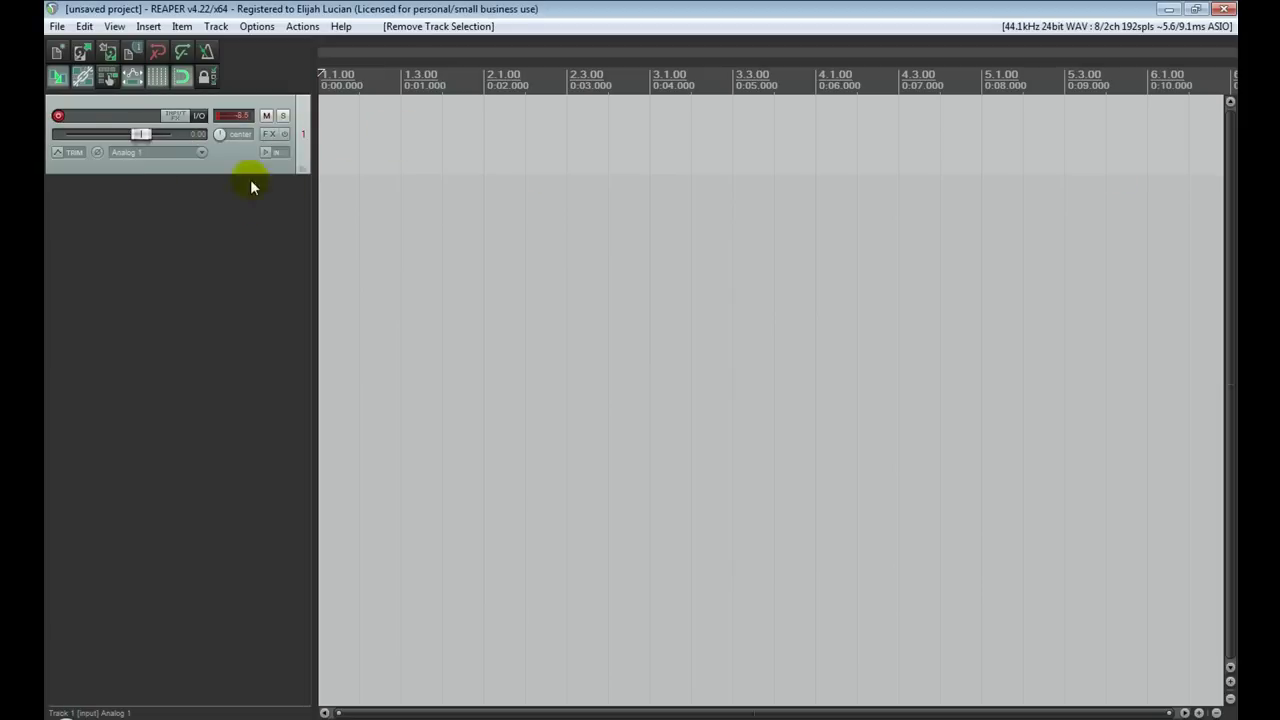
# - Record a voice take about 10 seconds long on the armed track, keep the recording, and enlarge the track's height
pyautogui.press('alt')
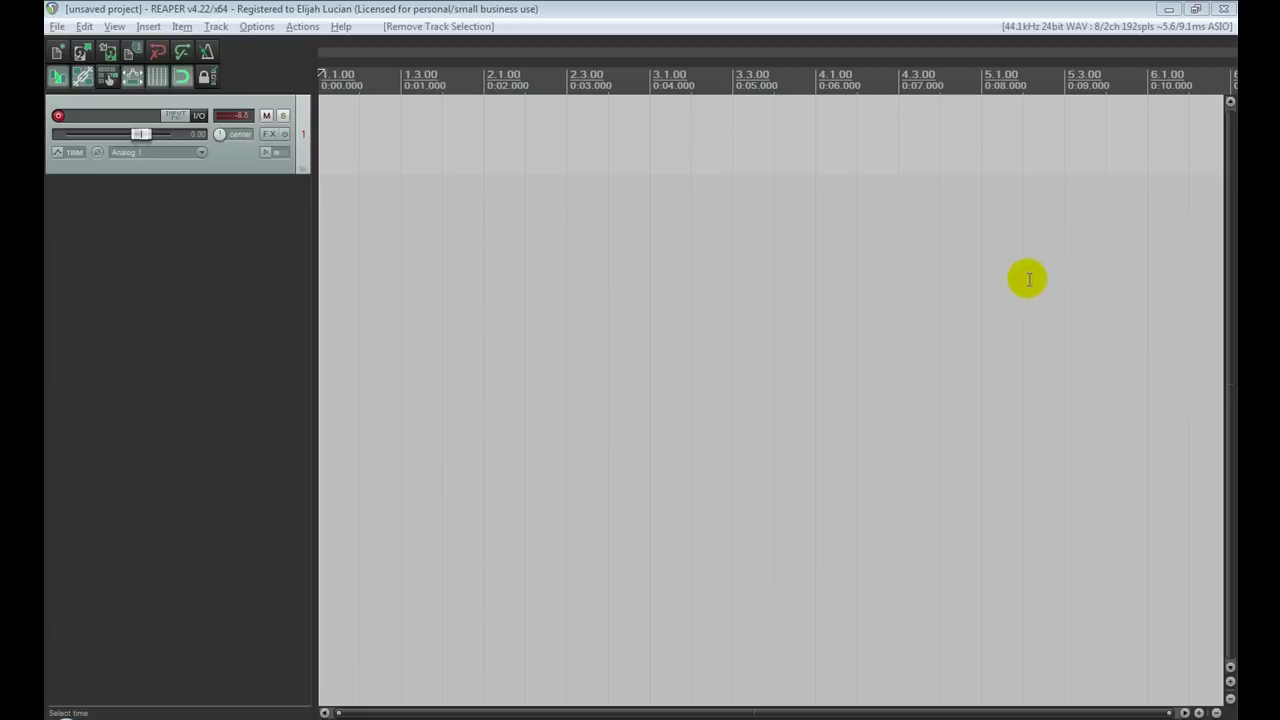
pyautogui.hotkey('alt', 'Tab')
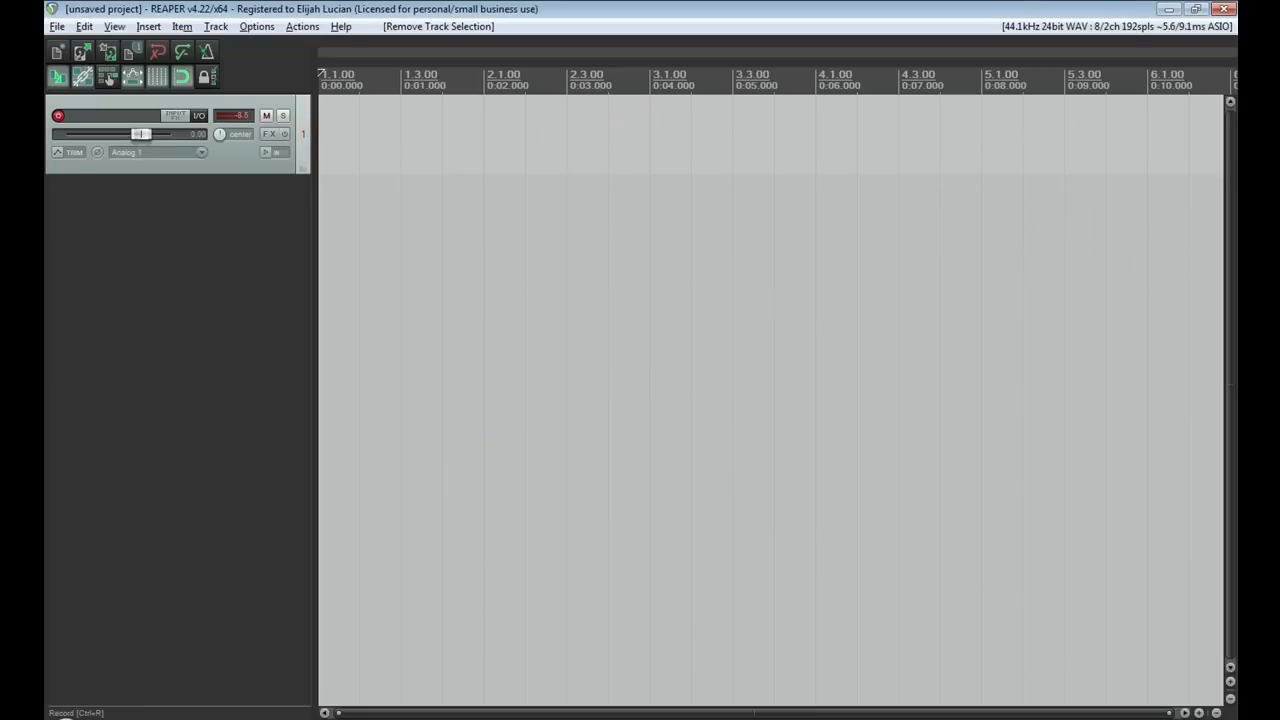
pyautogui.hotkey('ctrl', 'r')
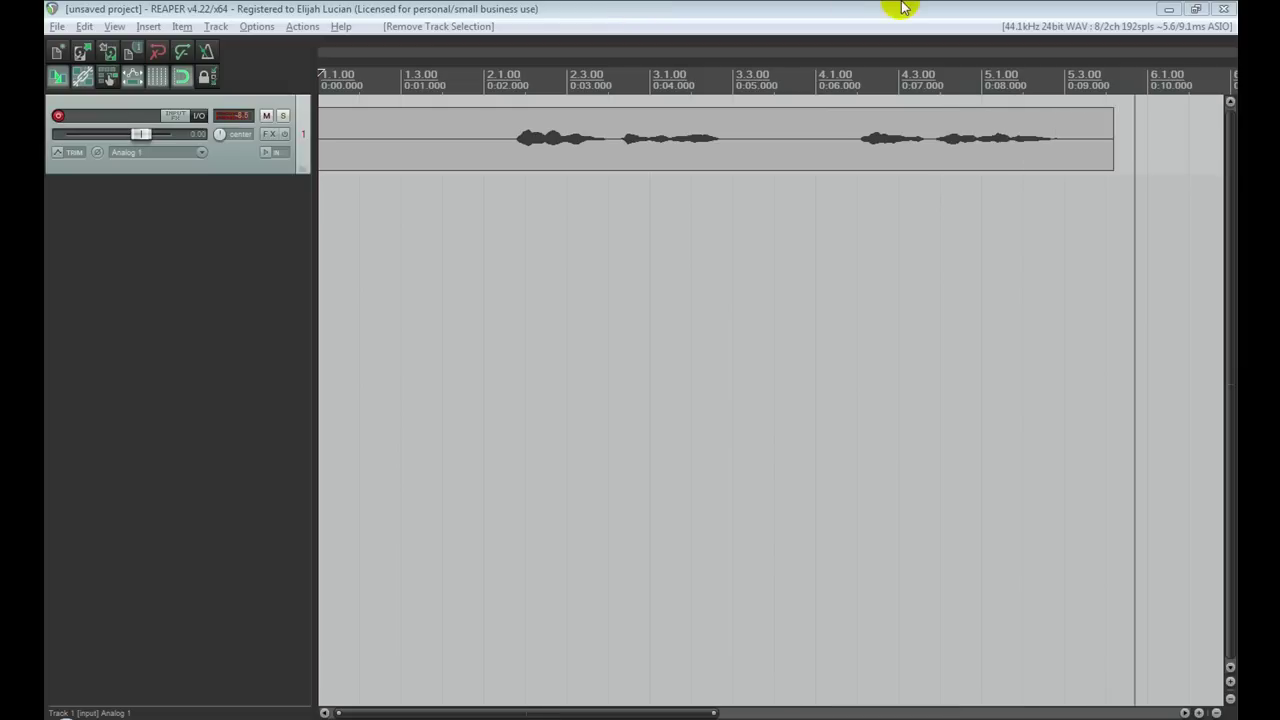
pyautogui.press('space')
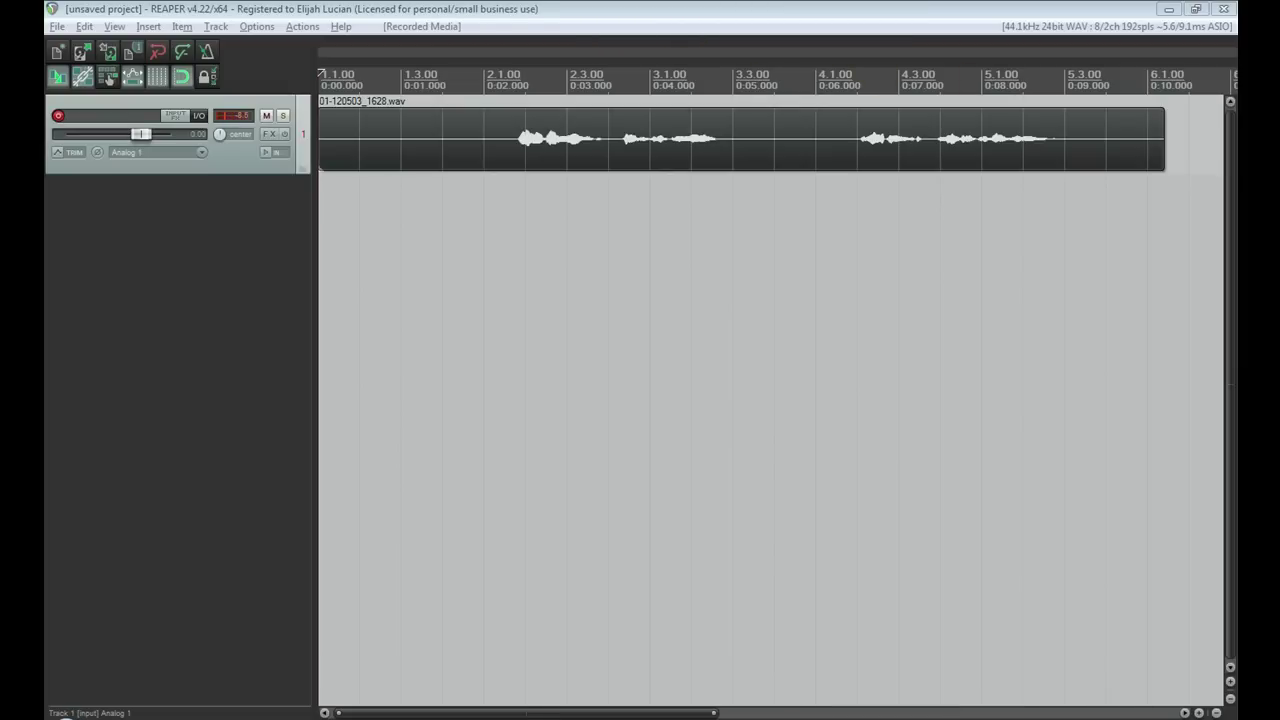
pyautogui.hotkey('alt', 'Tab')
pyautogui.click(643, 360)
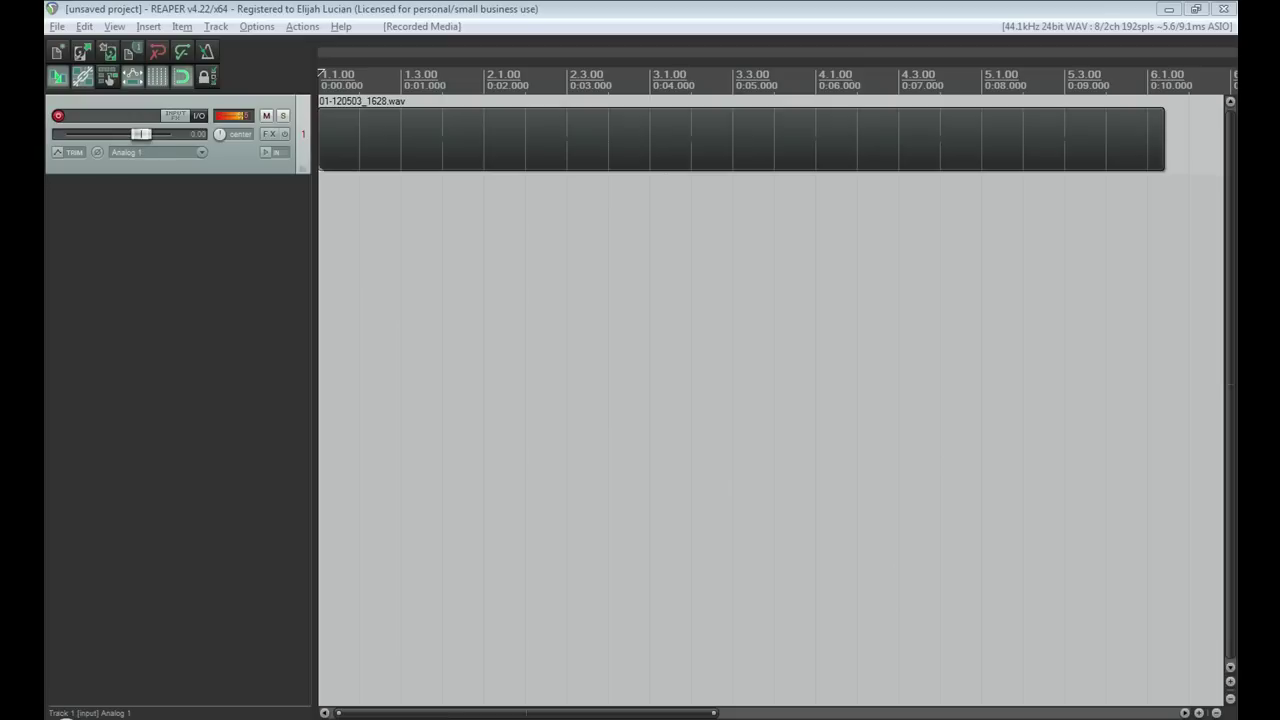
pyautogui.click(843, 20)
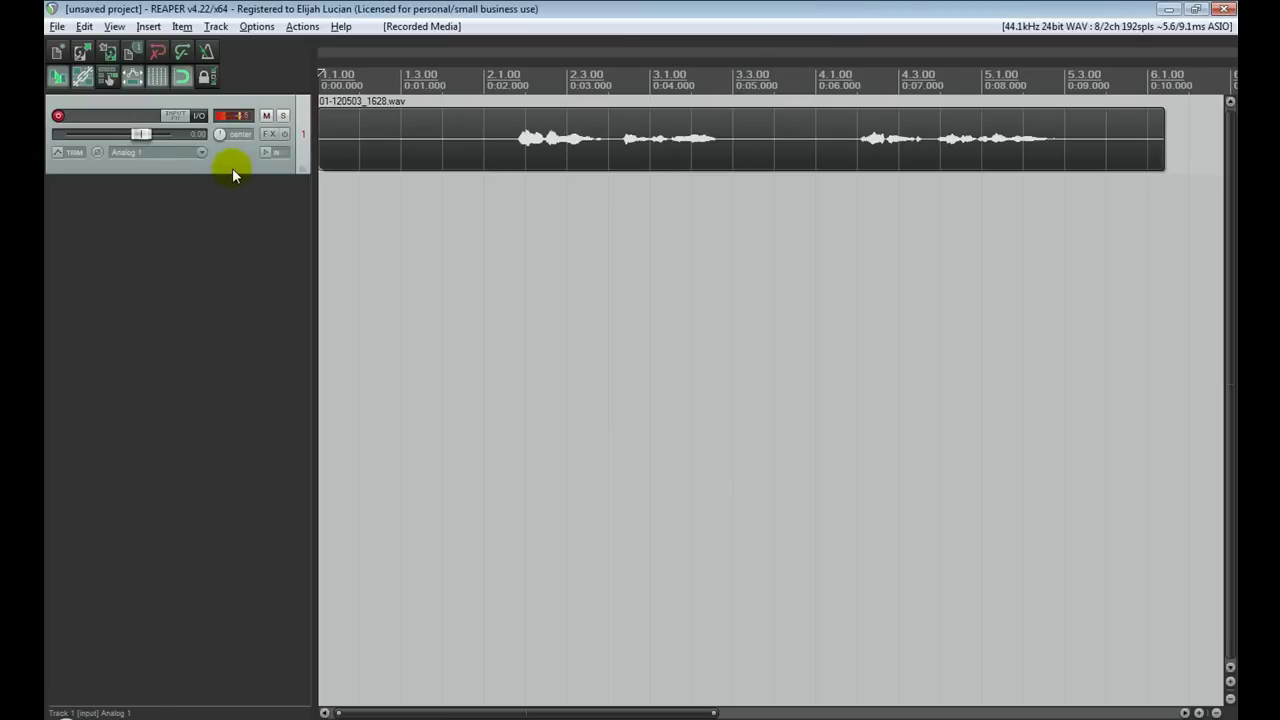
pyautogui.moveTo(231, 170); pyautogui.dragTo(175, 564)
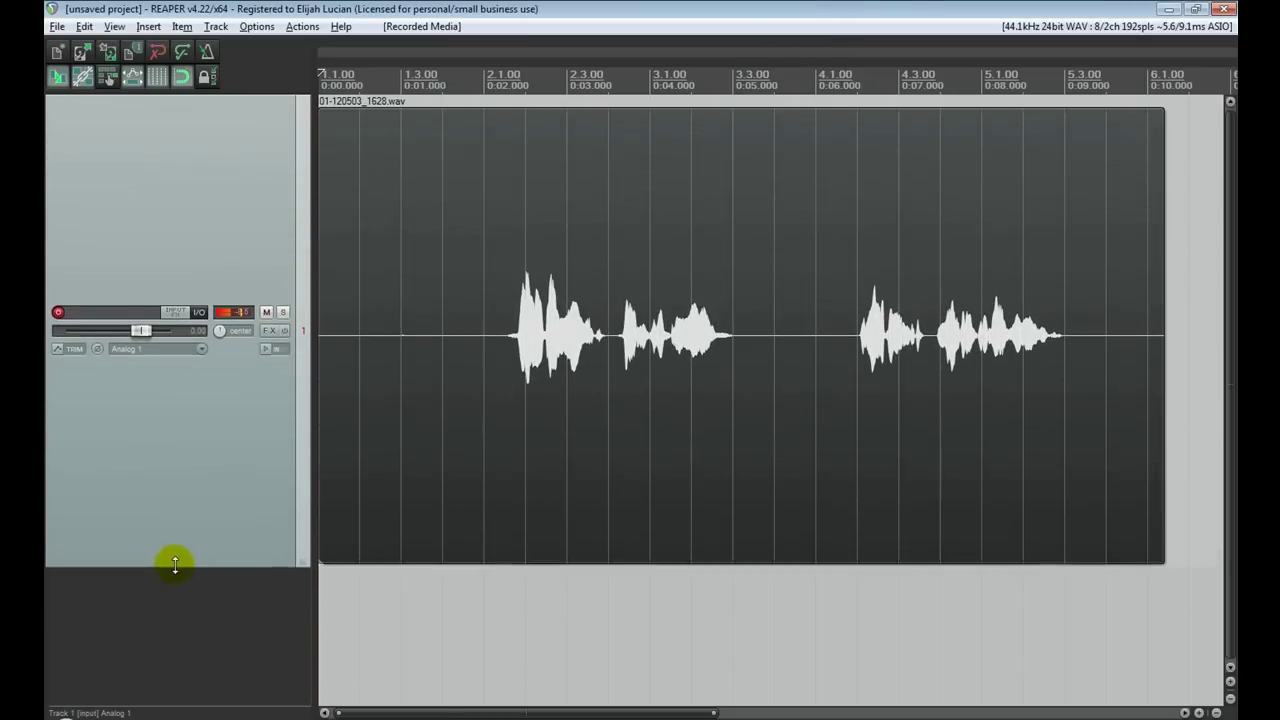
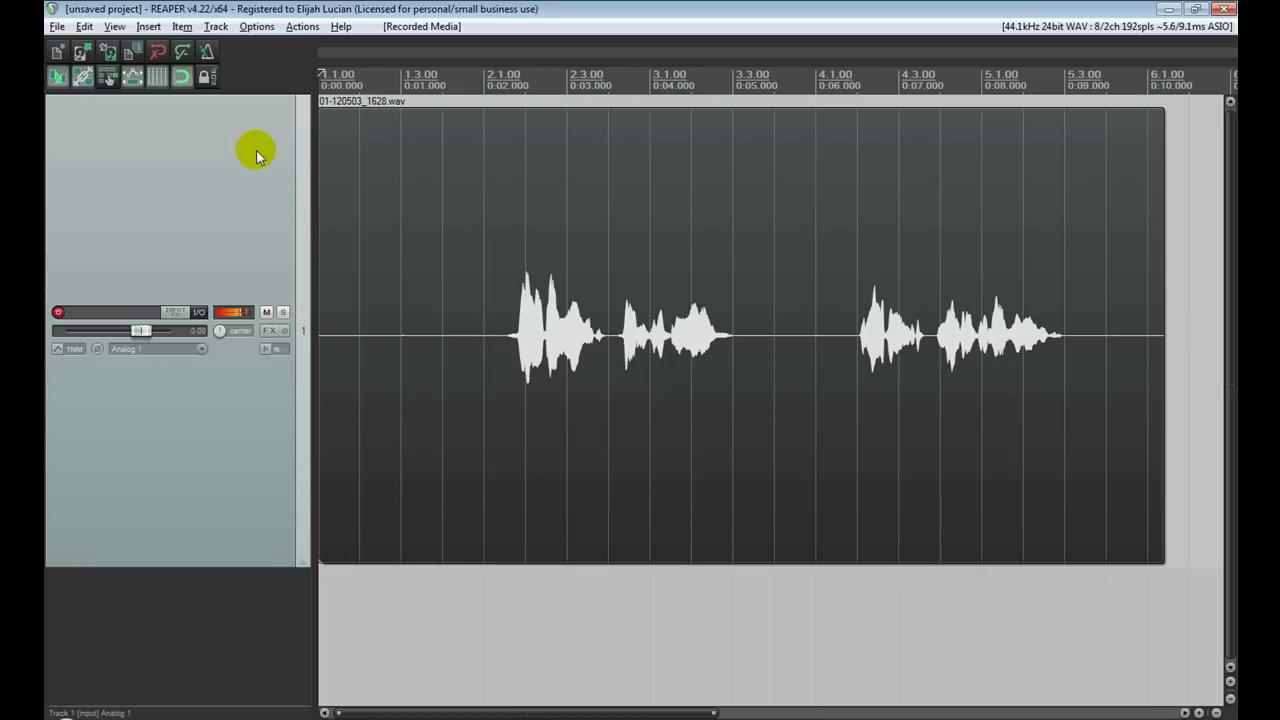
# - Add the Cockos plug-ins ReaGate and ReaComp to track 1's FX chain and show ReaGate's settings clear of the recorded clip
pyautogui.click(269, 332)
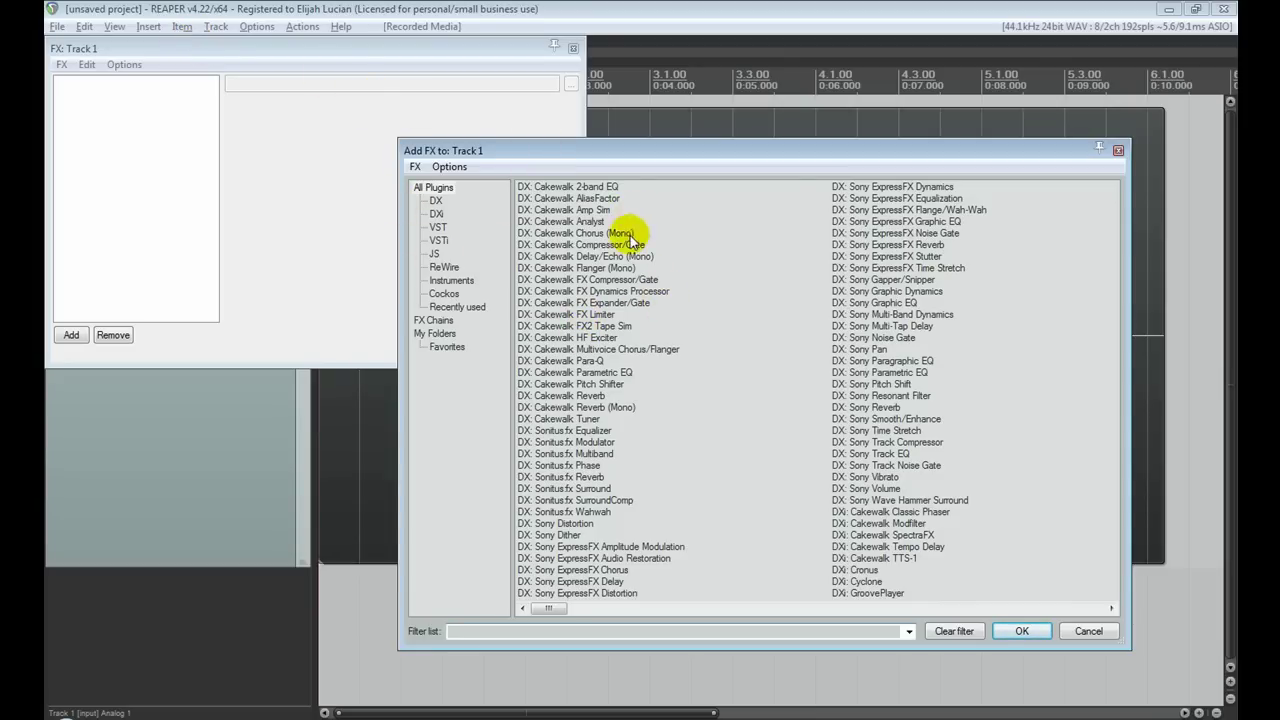
pyautogui.click(444, 293)
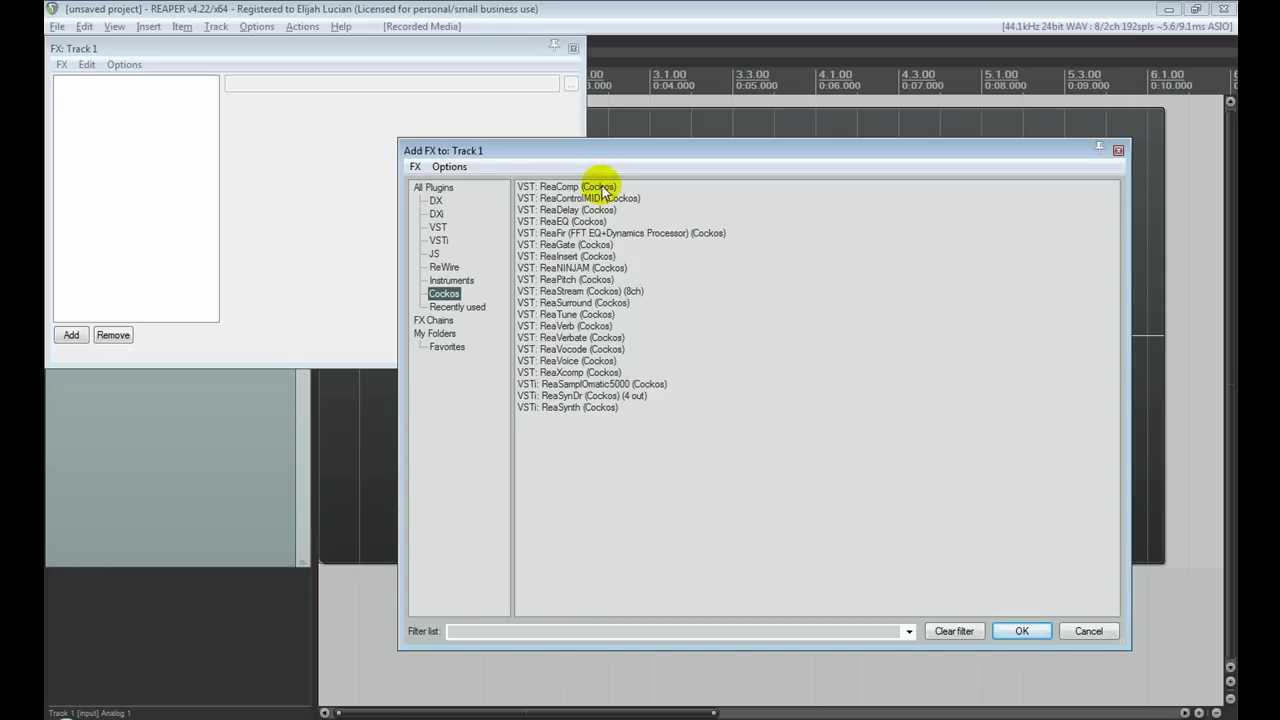
pyautogui.doubleClick(589, 247)
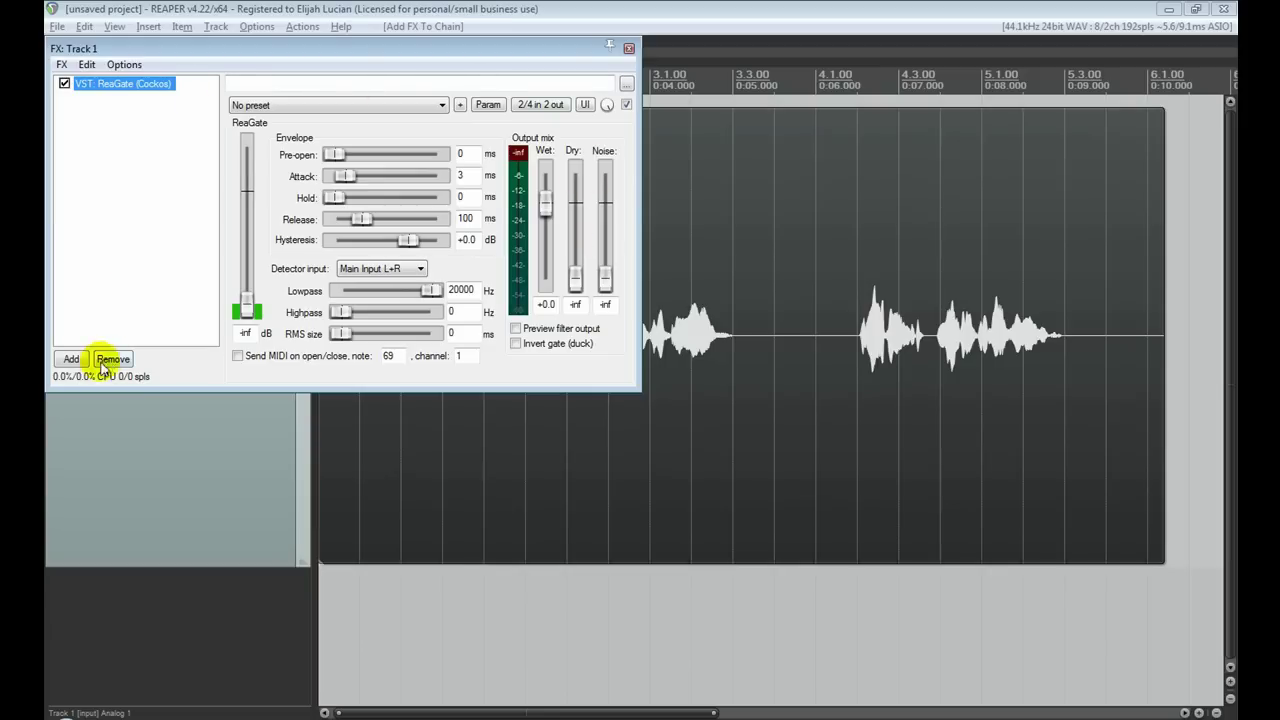
pyautogui.click(78, 360)
pyautogui.doubleClick(605, 182)
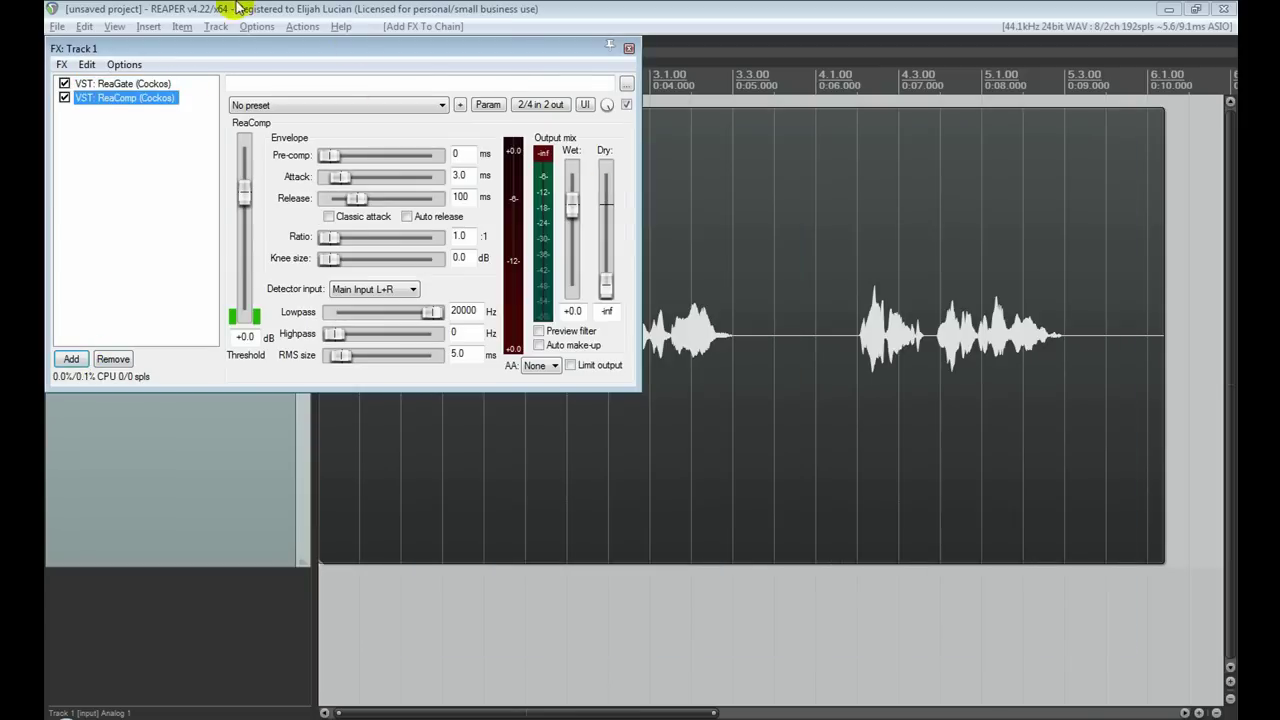
pyautogui.click(134, 83)
pyautogui.moveTo(134, 83); pyautogui.dragTo(329, 223)
pyautogui.moveTo(286, 46); pyautogui.dragTo(864, 155)
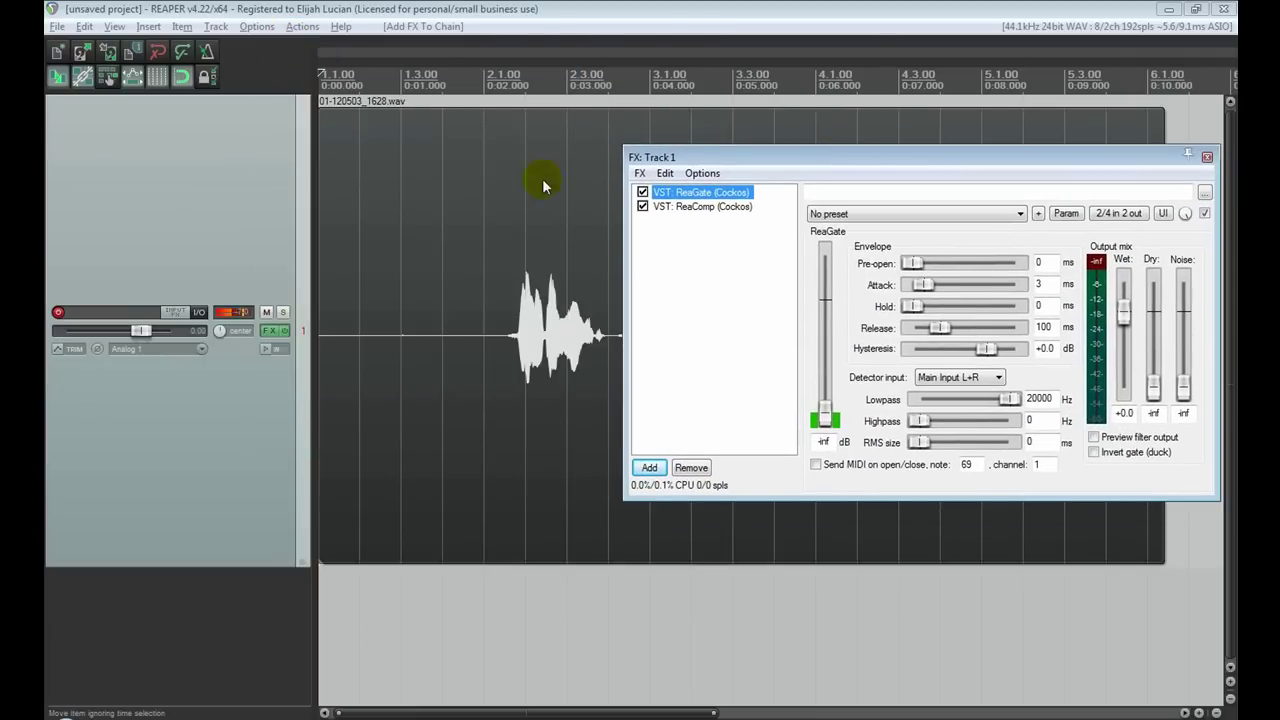
# - Trim about two seconds of silence off the start of the recorded clip and move the clip to the project start
pyautogui.click(481, 210)
pyautogui.moveTo(316, 362); pyautogui.dragTo(310, 422)
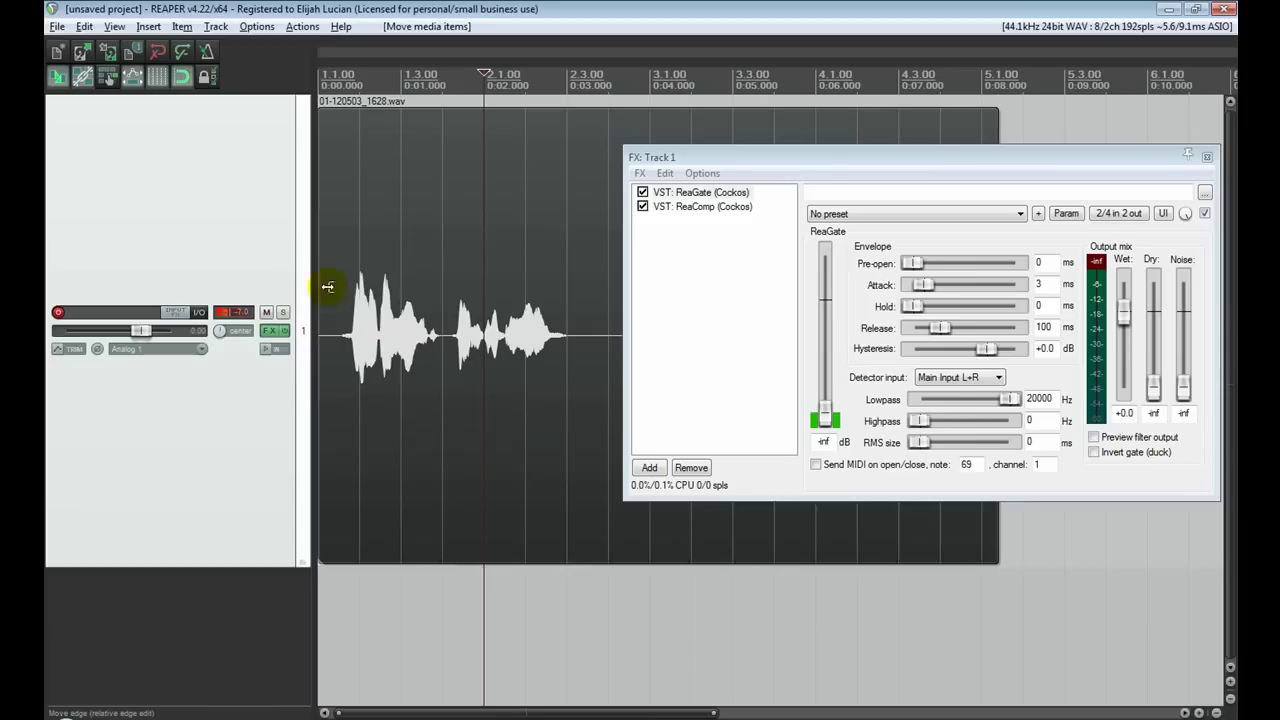
pyautogui.click(323, 251)
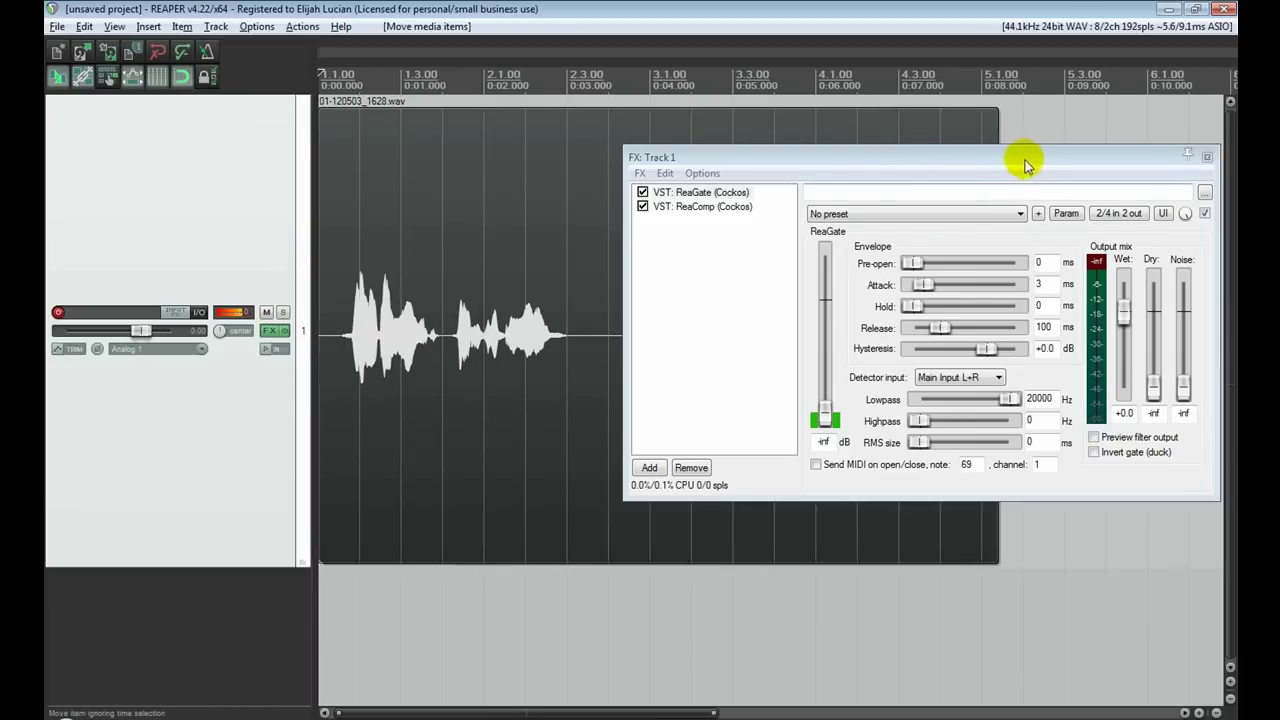
# - Play back the clip and set ReaGate's threshold to about -44.1 dB
pyautogui.moveTo(1012, 158); pyautogui.dragTo(918, 209)
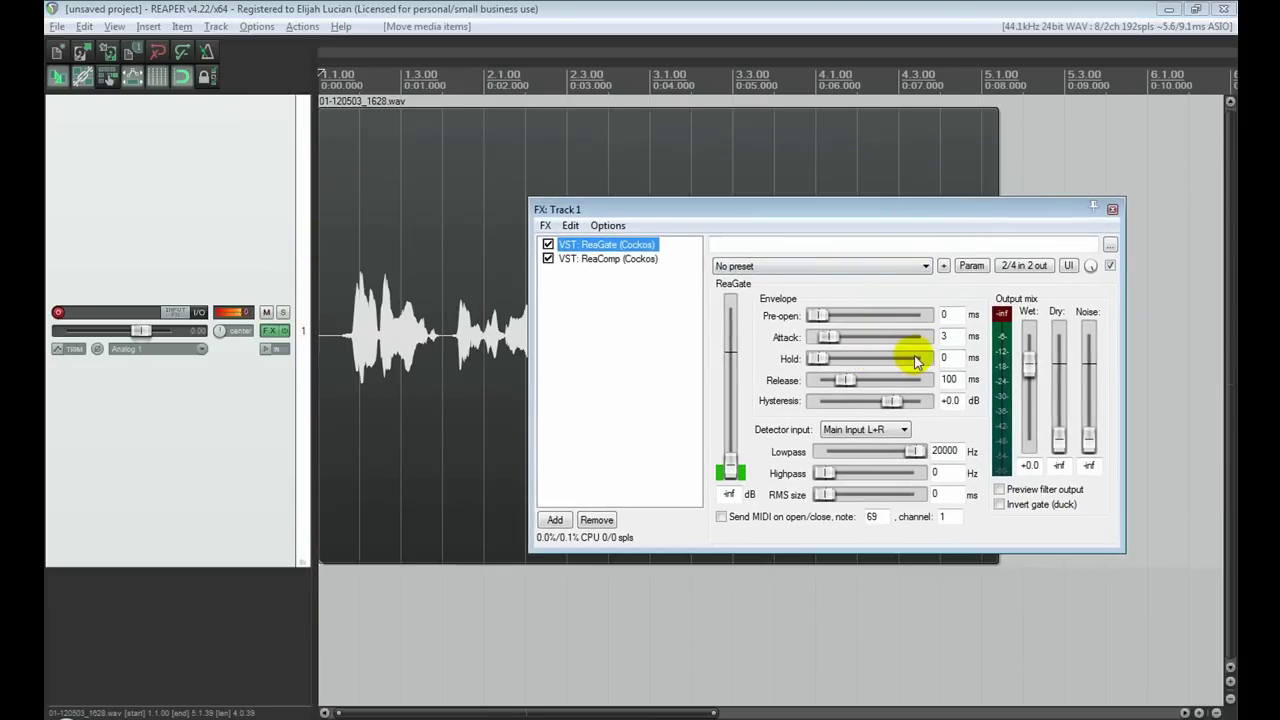
pyautogui.moveTo(757, 205); pyautogui.dragTo(783, 107)
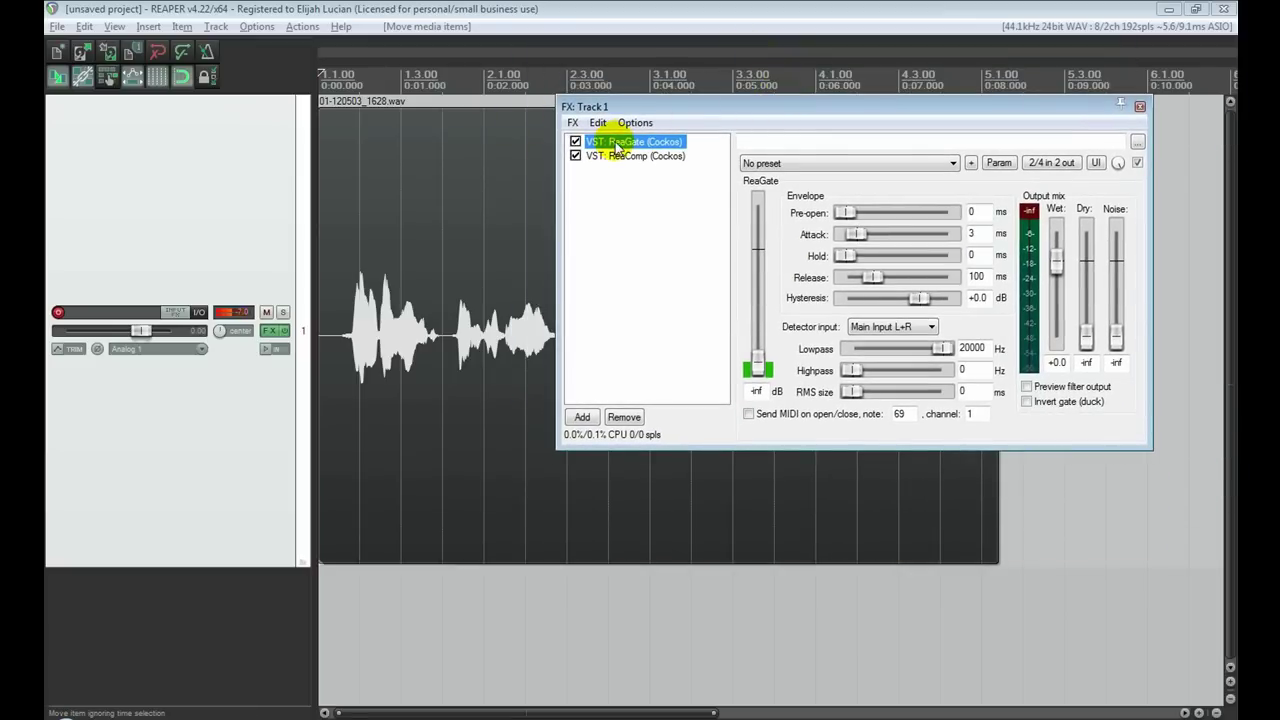
pyautogui.press('space')
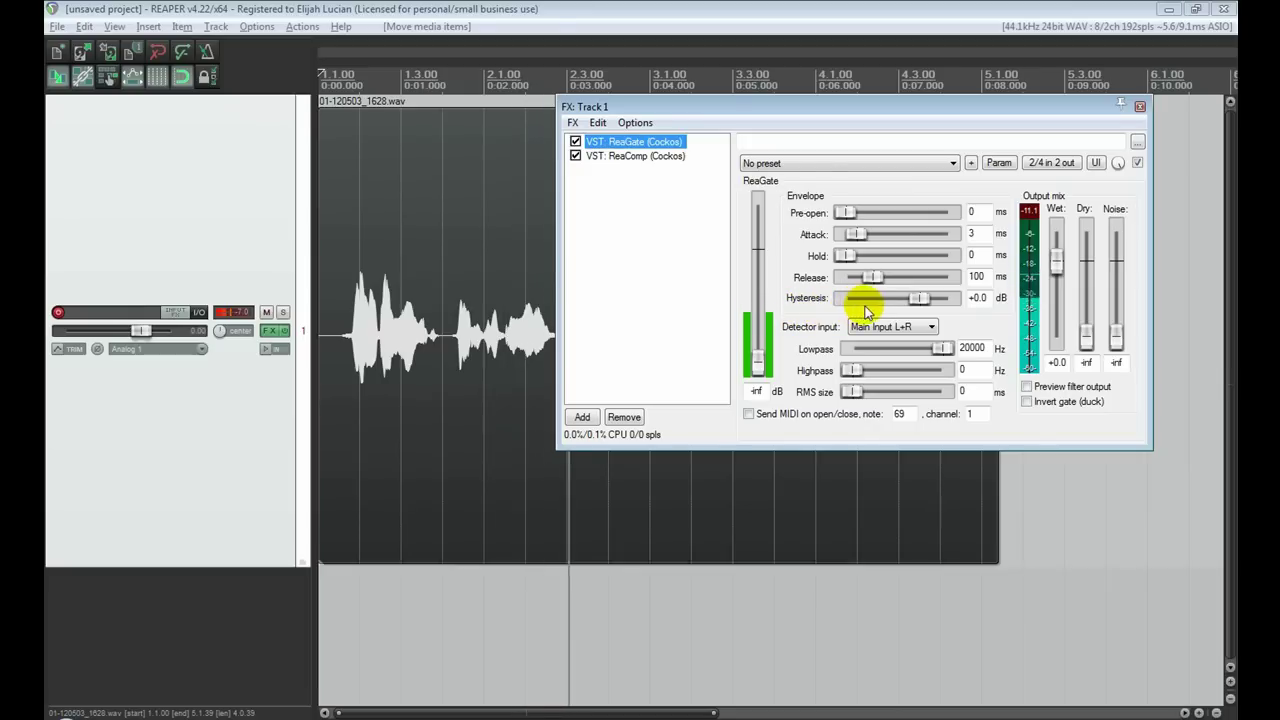
pyautogui.click(760, 370)
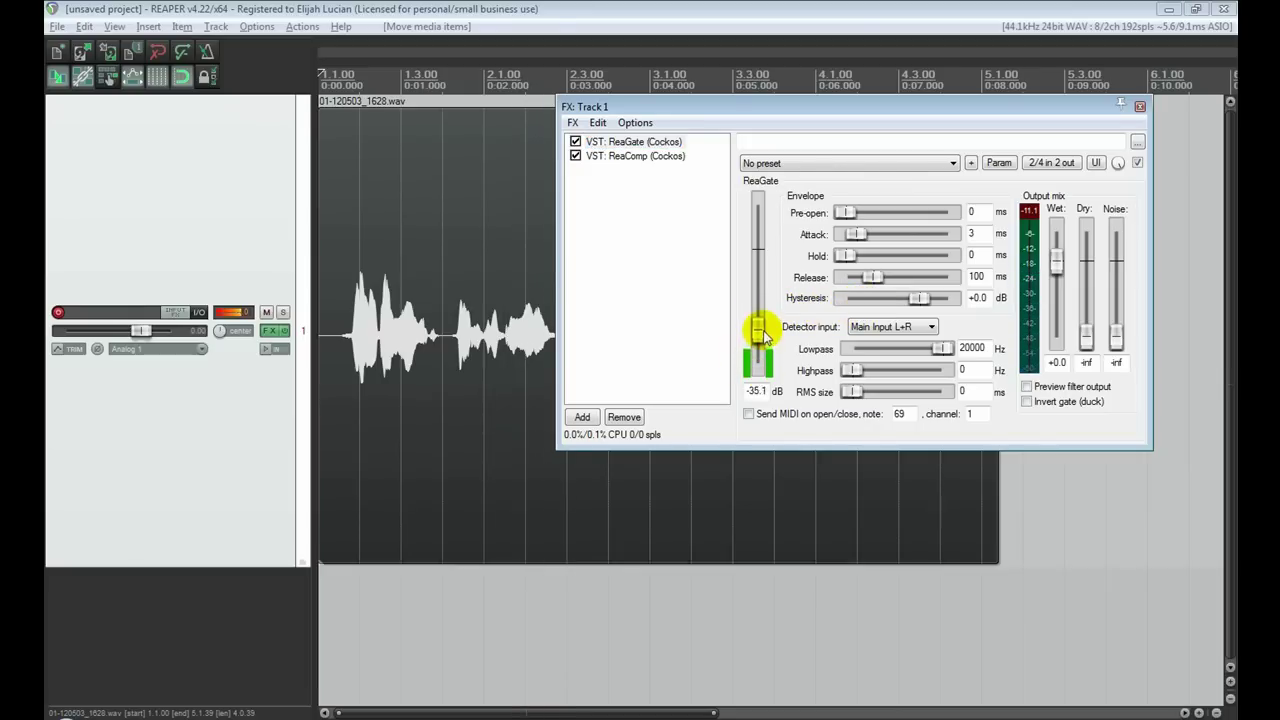
pyautogui.moveTo(760, 366); pyautogui.dragTo(760, 320)
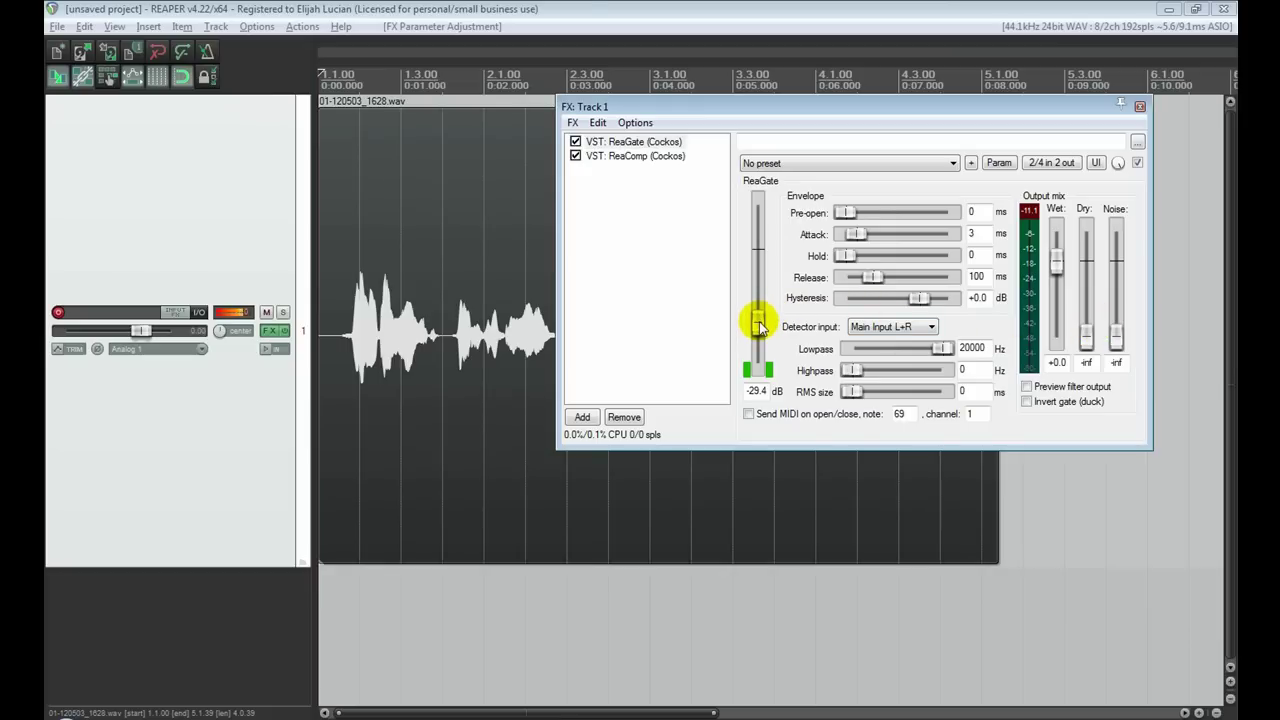
pyautogui.moveTo(757, 325); pyautogui.dragTo(757, 342)
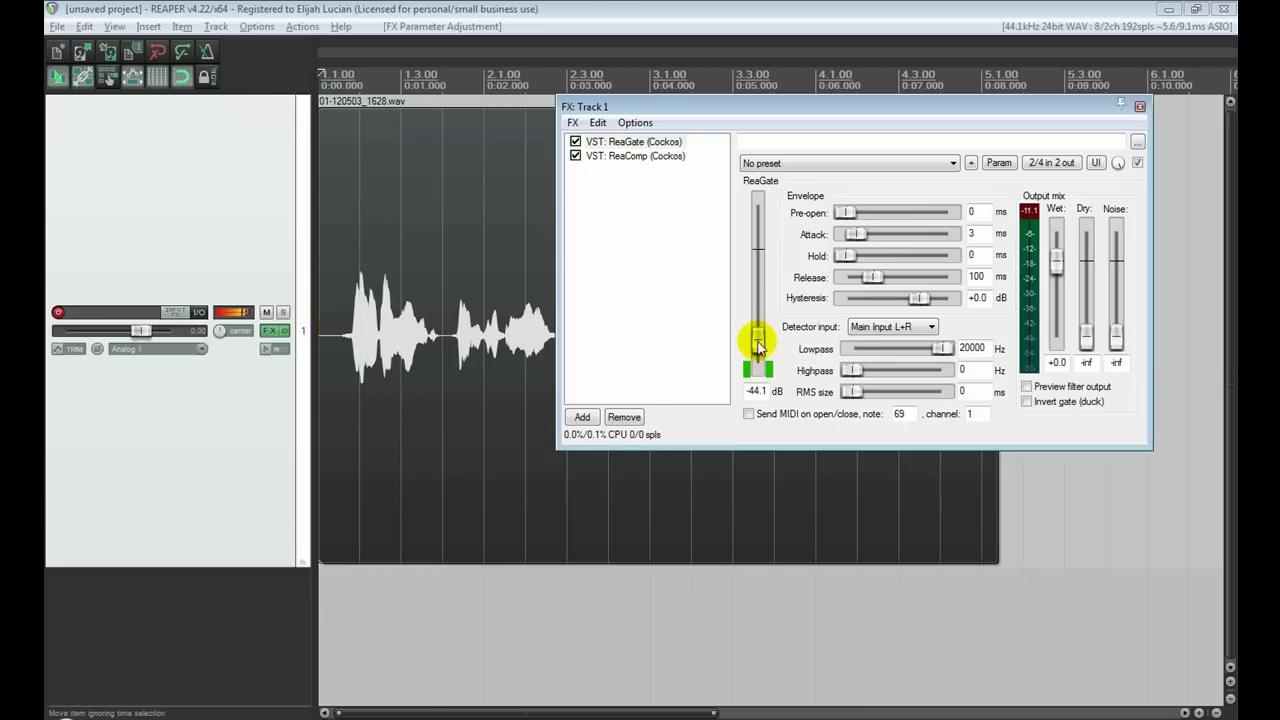
# - Lower ReaGate's threshold to -50.6 dB and shorten its release to 83 ms
pyautogui.moveTo(757, 343); pyautogui.dragTo(759, 346)
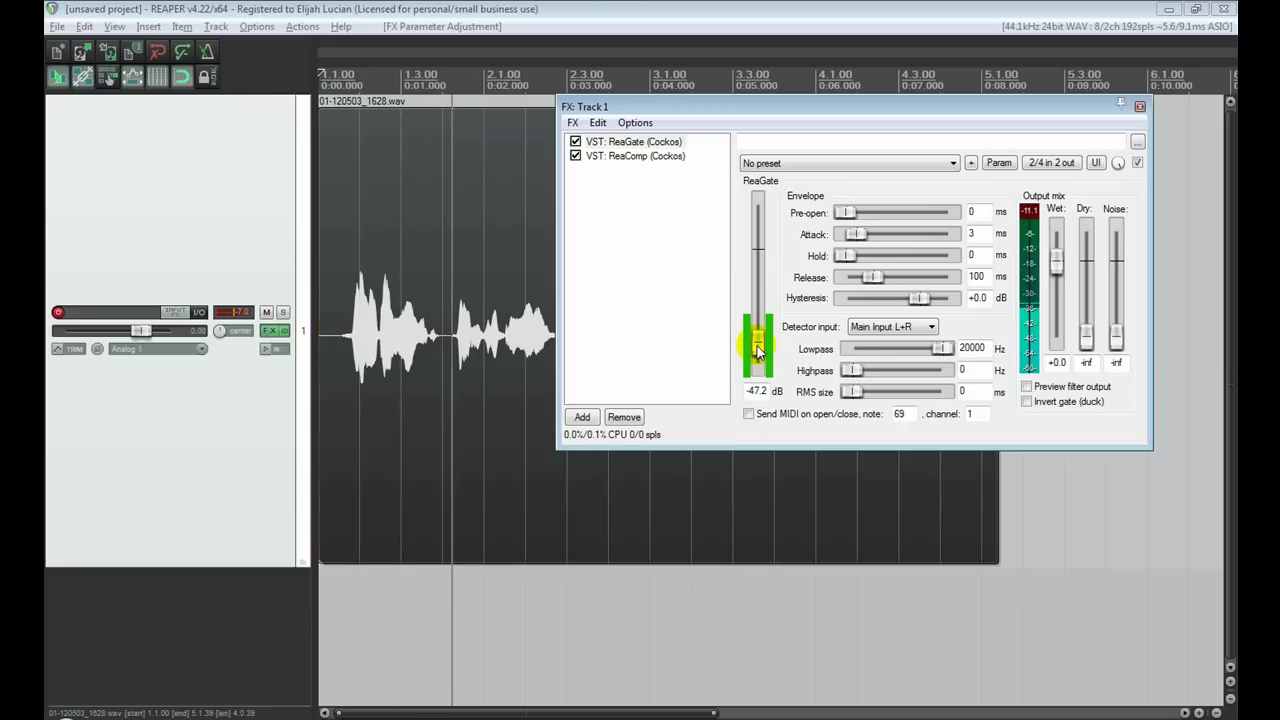
pyautogui.moveTo(757, 350); pyautogui.dragTo(762, 355)
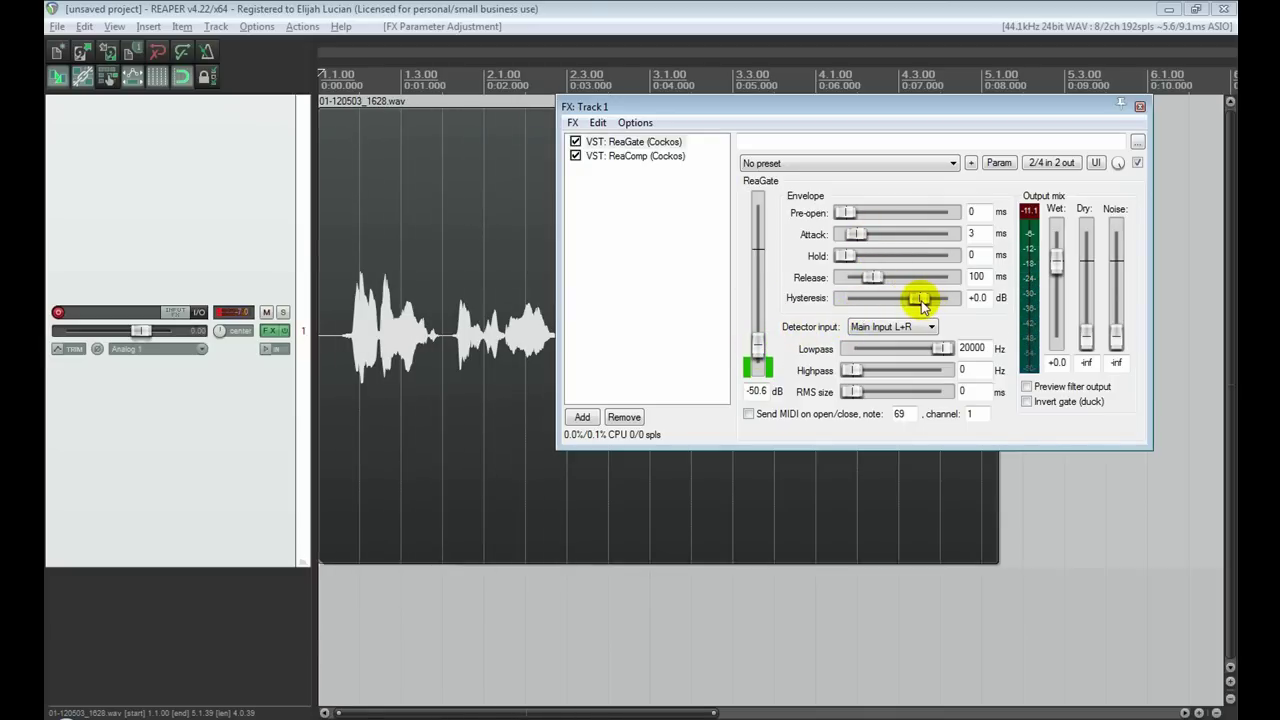
pyautogui.moveTo(874, 277)
pyautogui.mouseDown()
pyautogui.moveTo(850, 279)
pyautogui.moveTo(868, 281)
pyautogui.mouseUp()
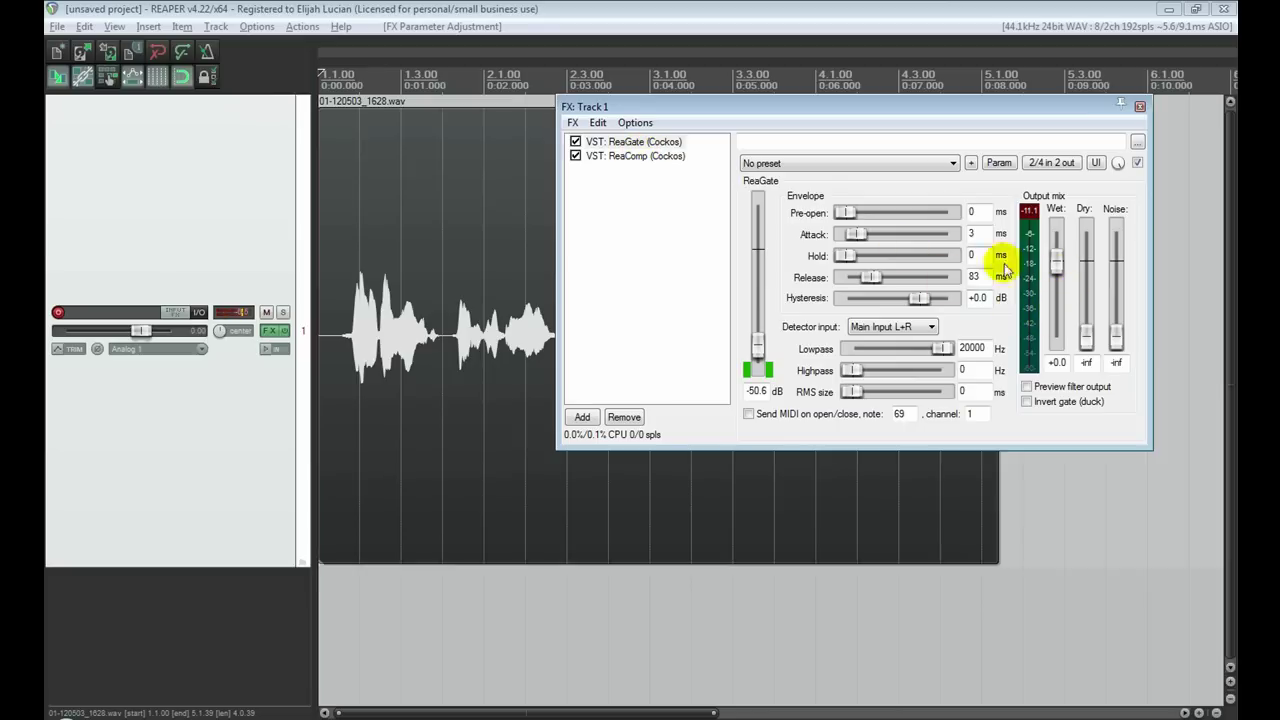
# - Show ReaComp's settings in track 1's FX chain, and close the FX window
pyautogui.click(648, 158)
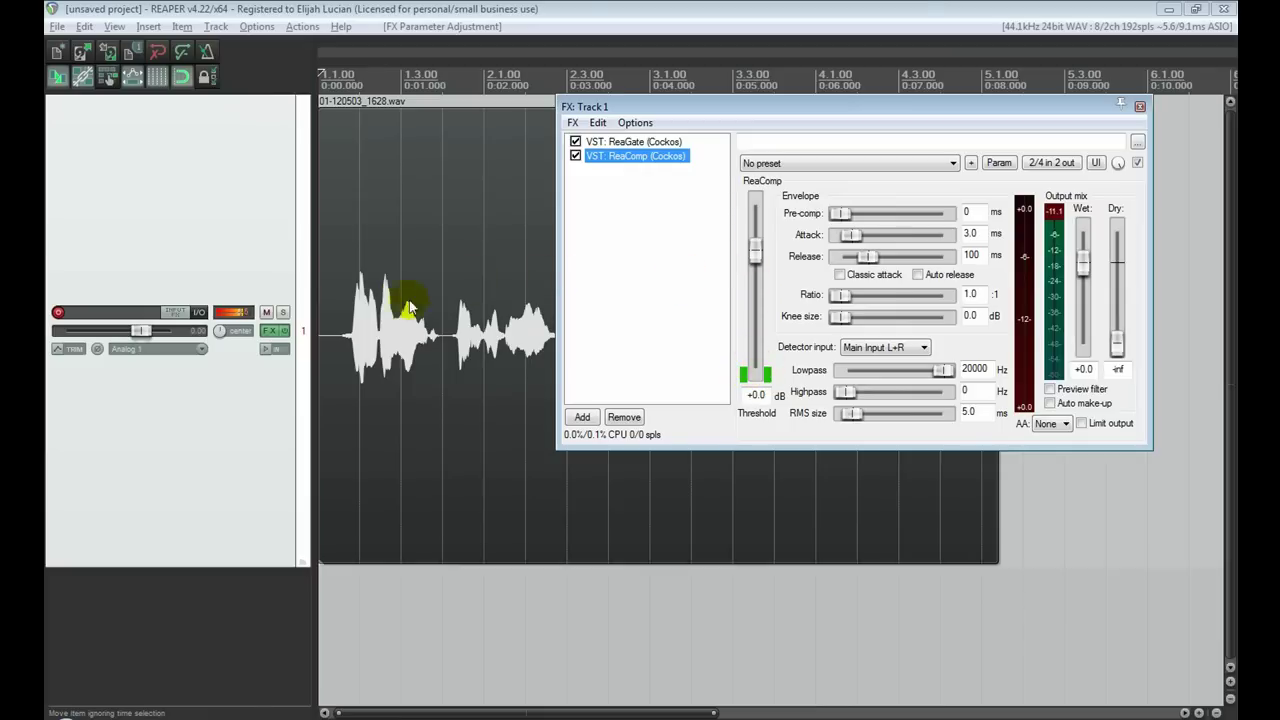
pyautogui.press('Escape')
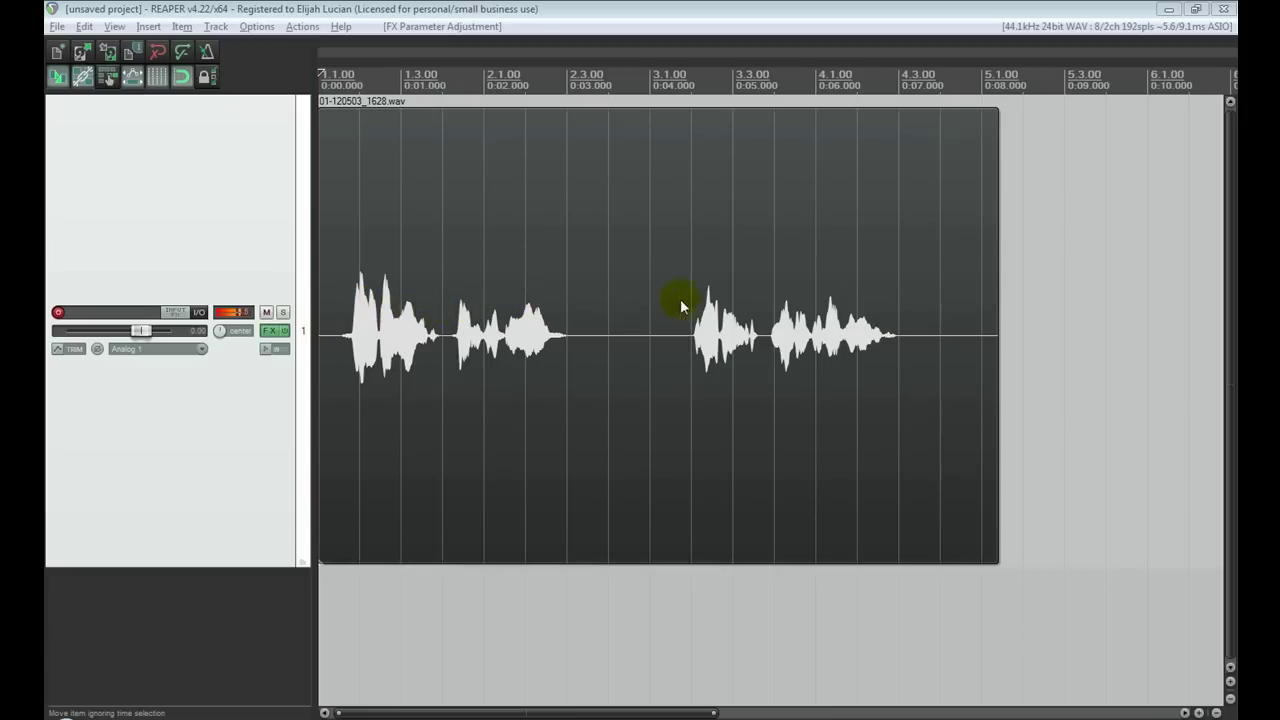
# - Play the clip's opening phrases repeatedly from about the 0.5-second mark to hear the gated voice
pyautogui.click(353, 289)
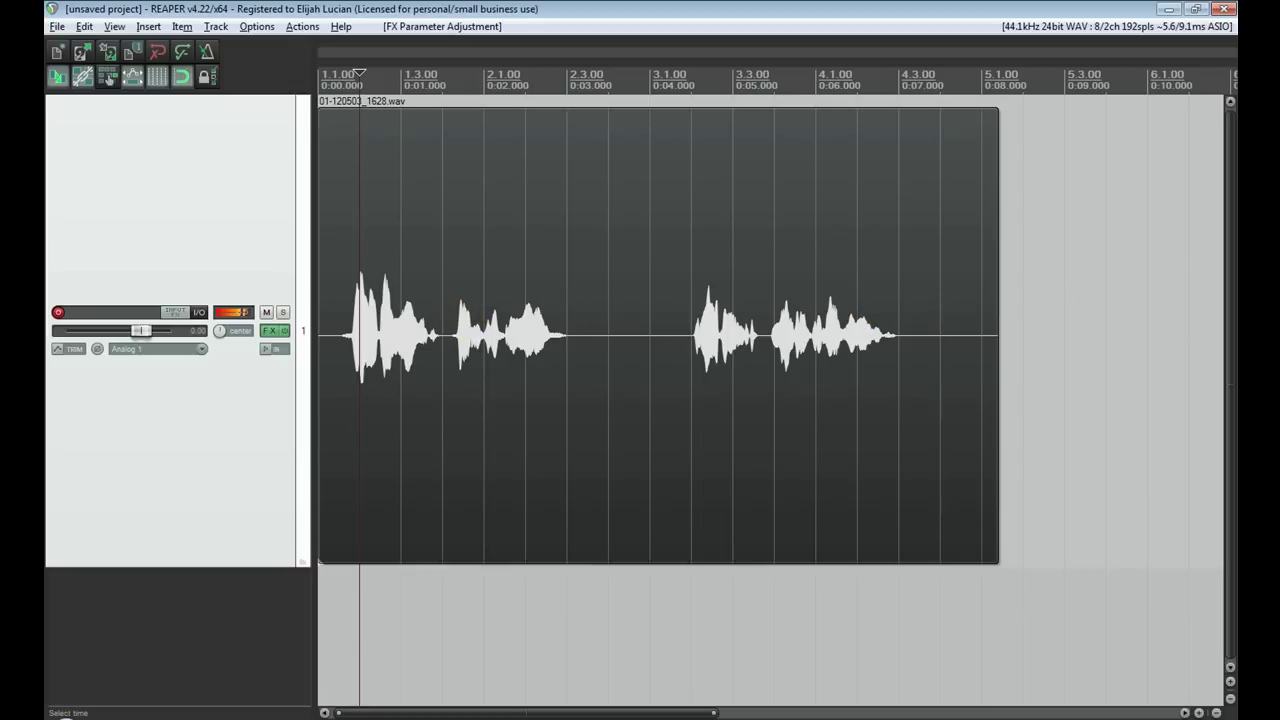
pyautogui.press('space')
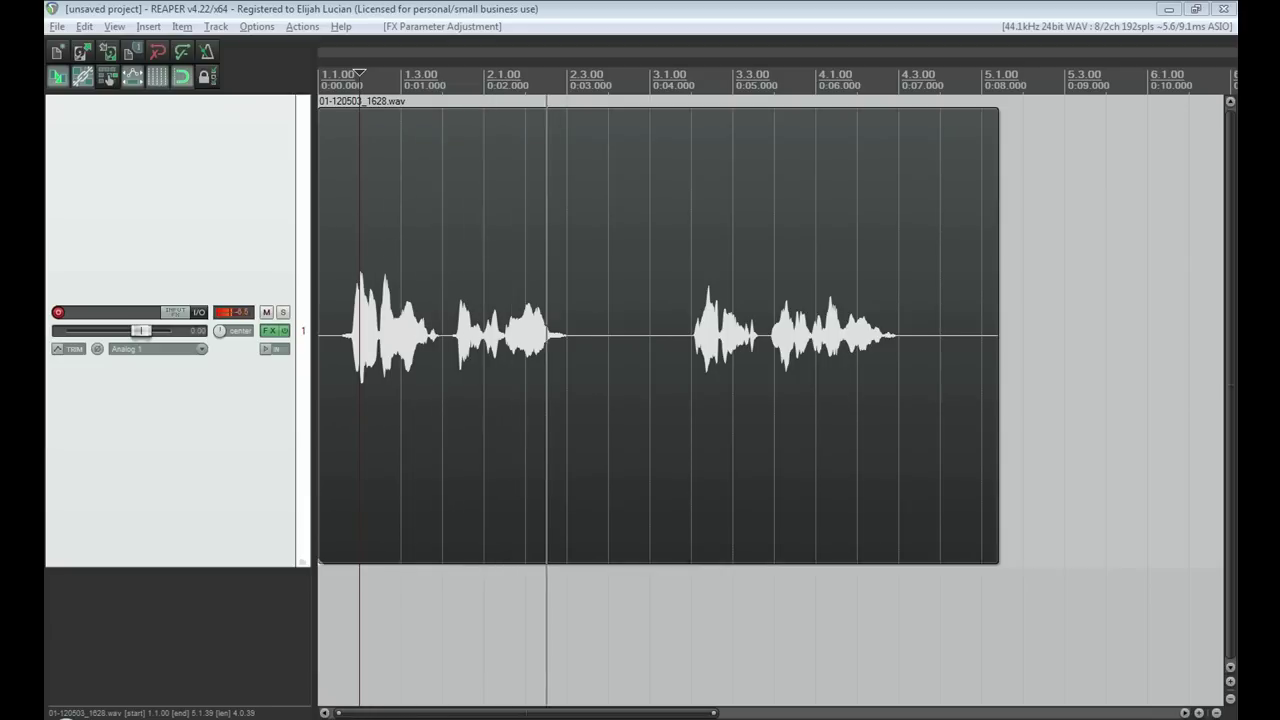
pyautogui.press('space')
pyautogui.press('space')
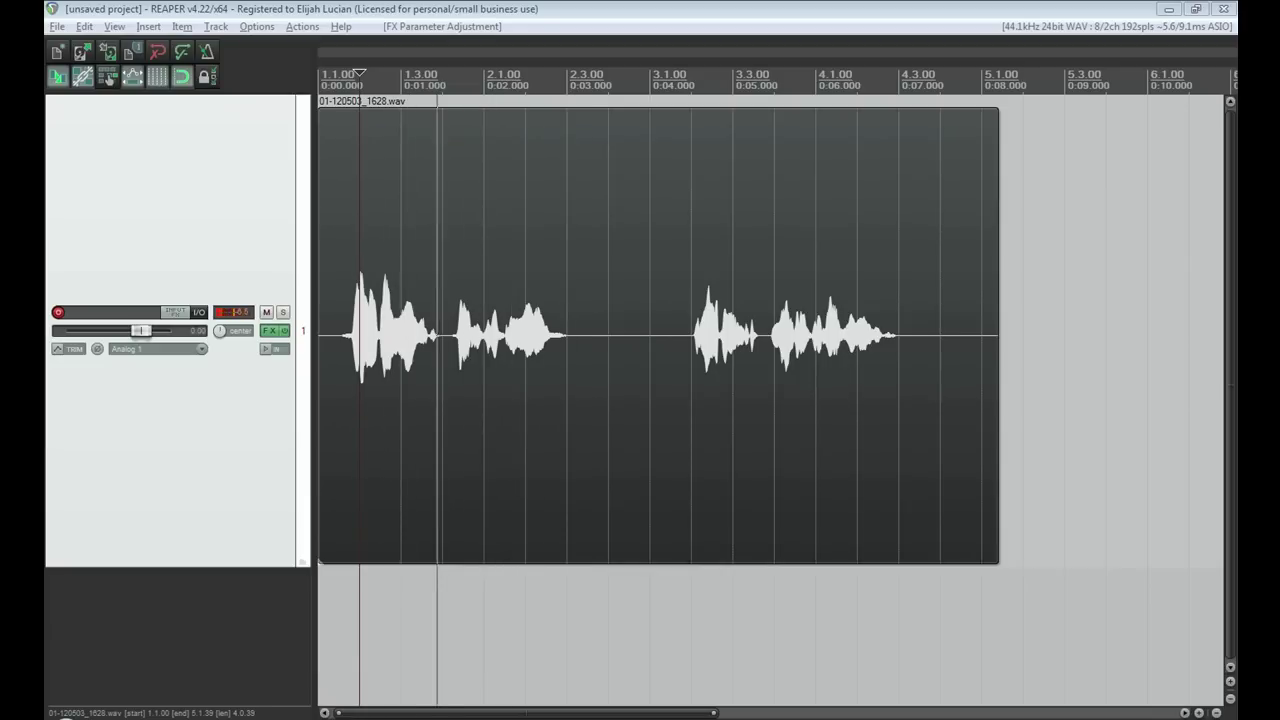
pyautogui.press('space')
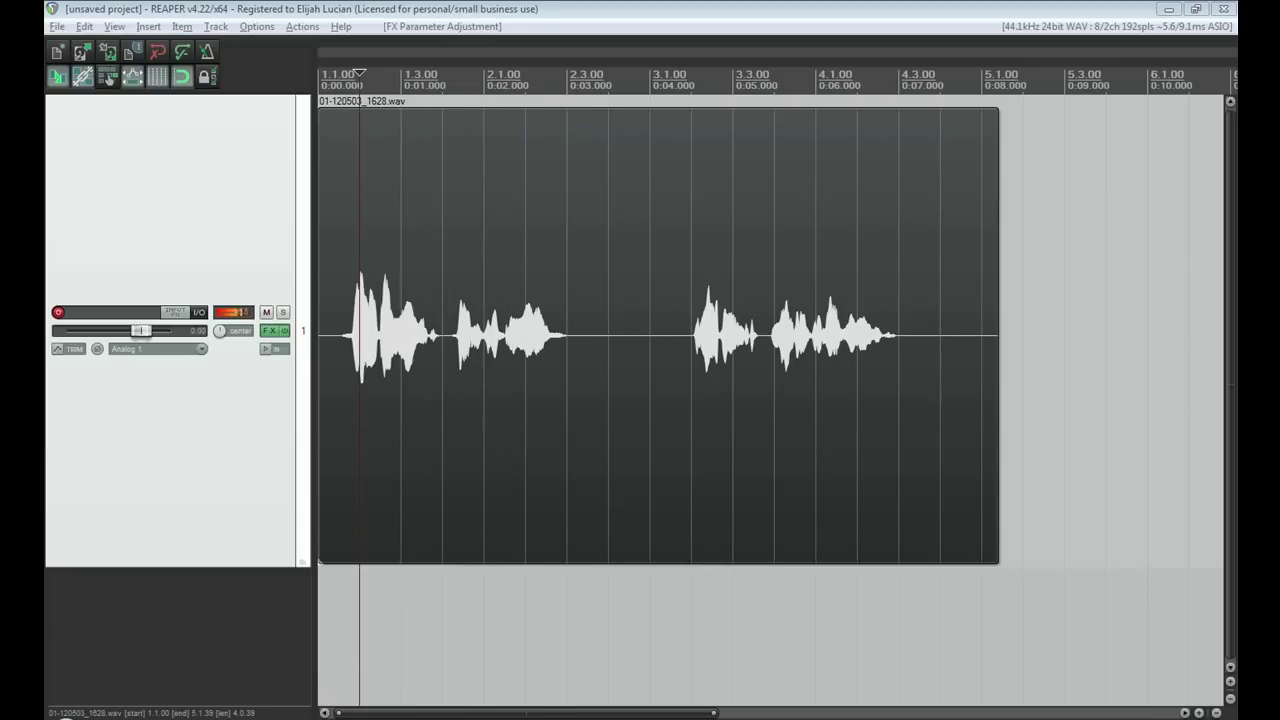
pyautogui.press('space')
pyautogui.press('space')
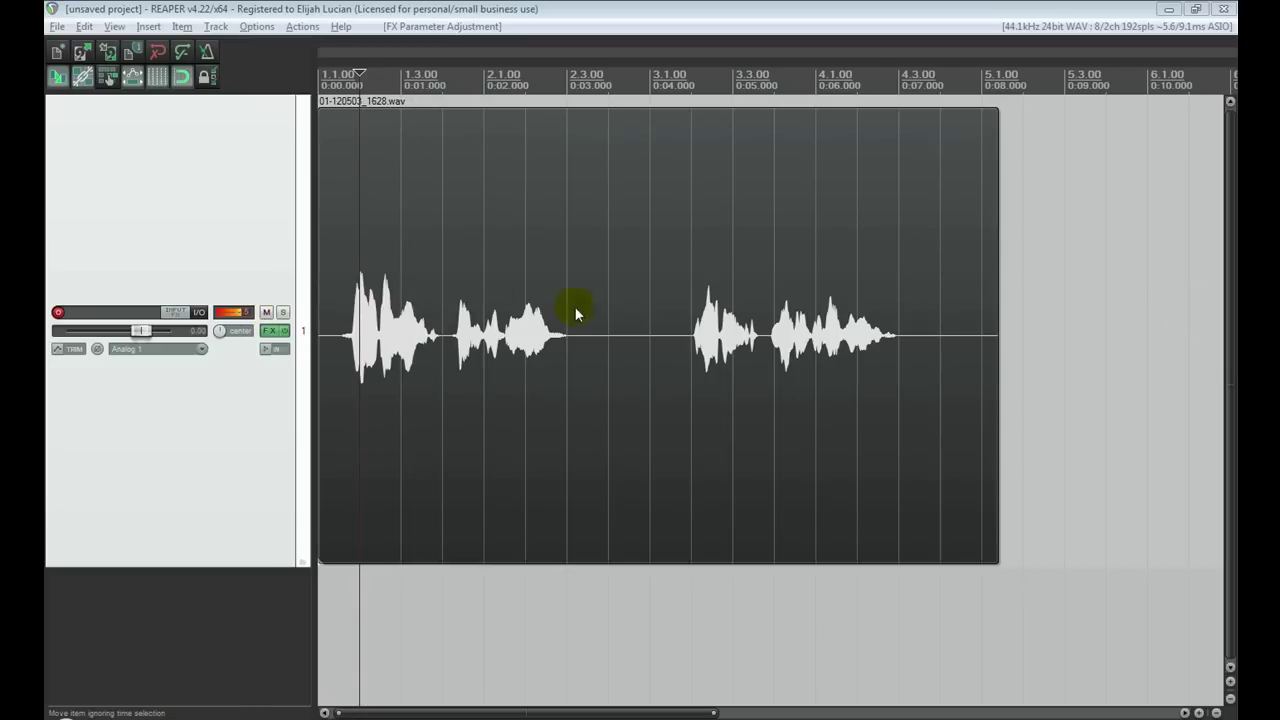
# - With the edit cursor at about 1.5 seconds, disarm track 1 for recording and reset its peak meter
pyautogui.click(444, 268)
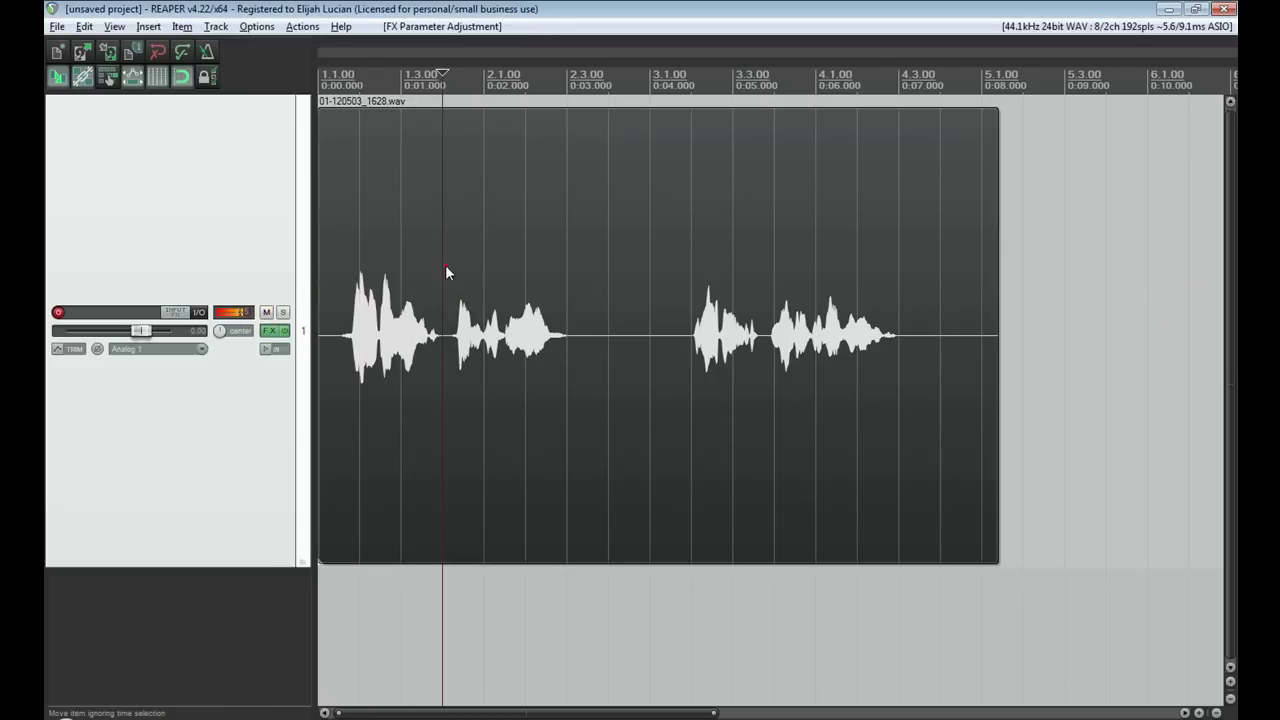
pyautogui.click(57, 312)
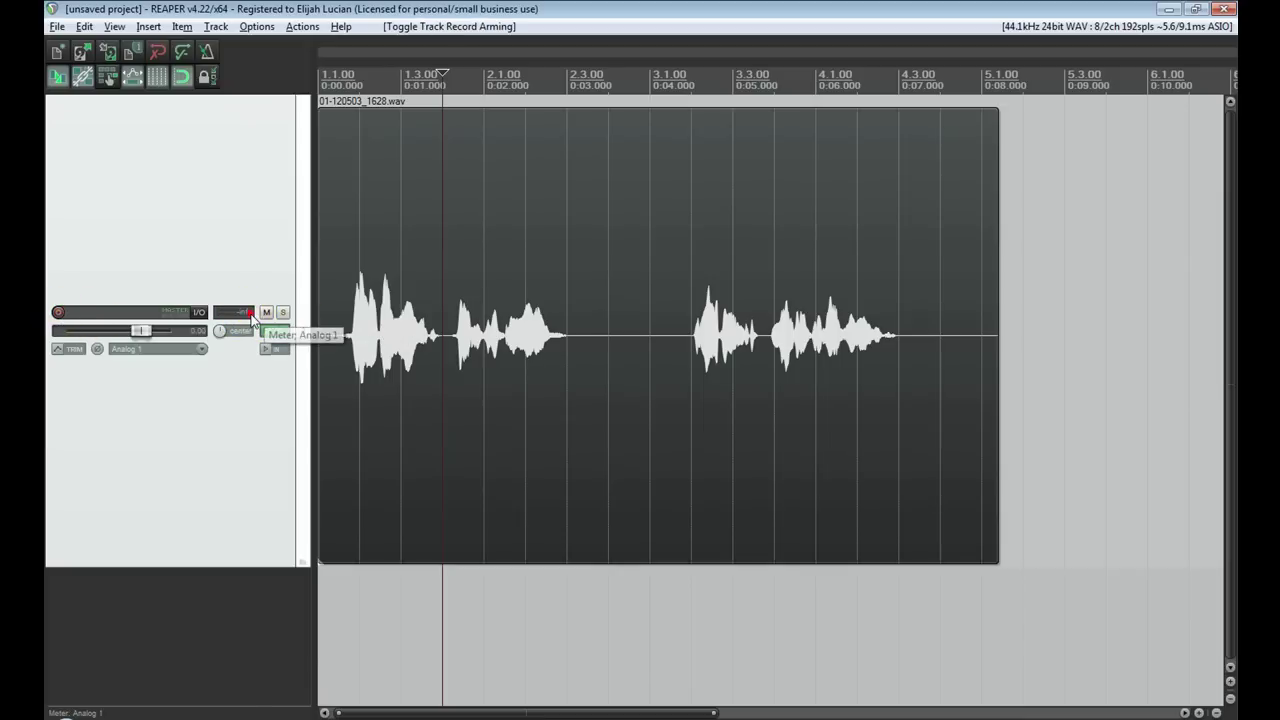
pyautogui.click(251, 312)
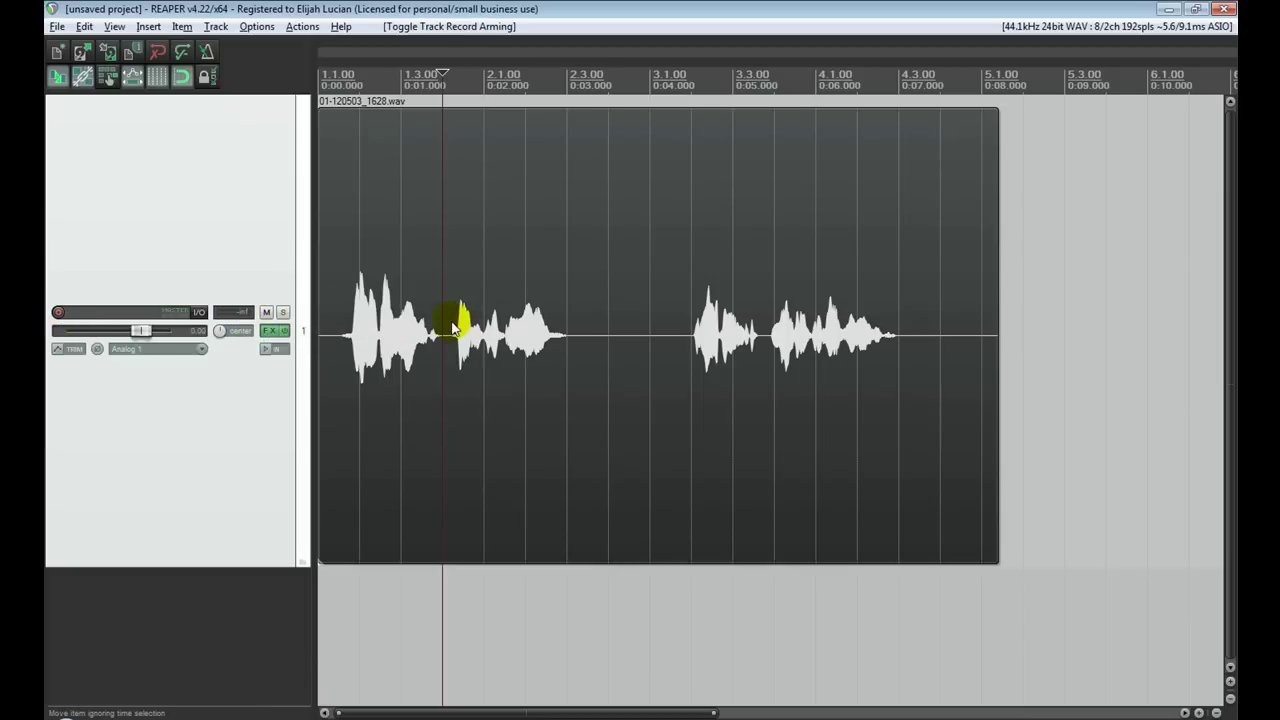
# - Play the clip's second phrase repeatedly from about the 1.5-second mark, checking track 1's output level on its meter
pyautogui.press('space')
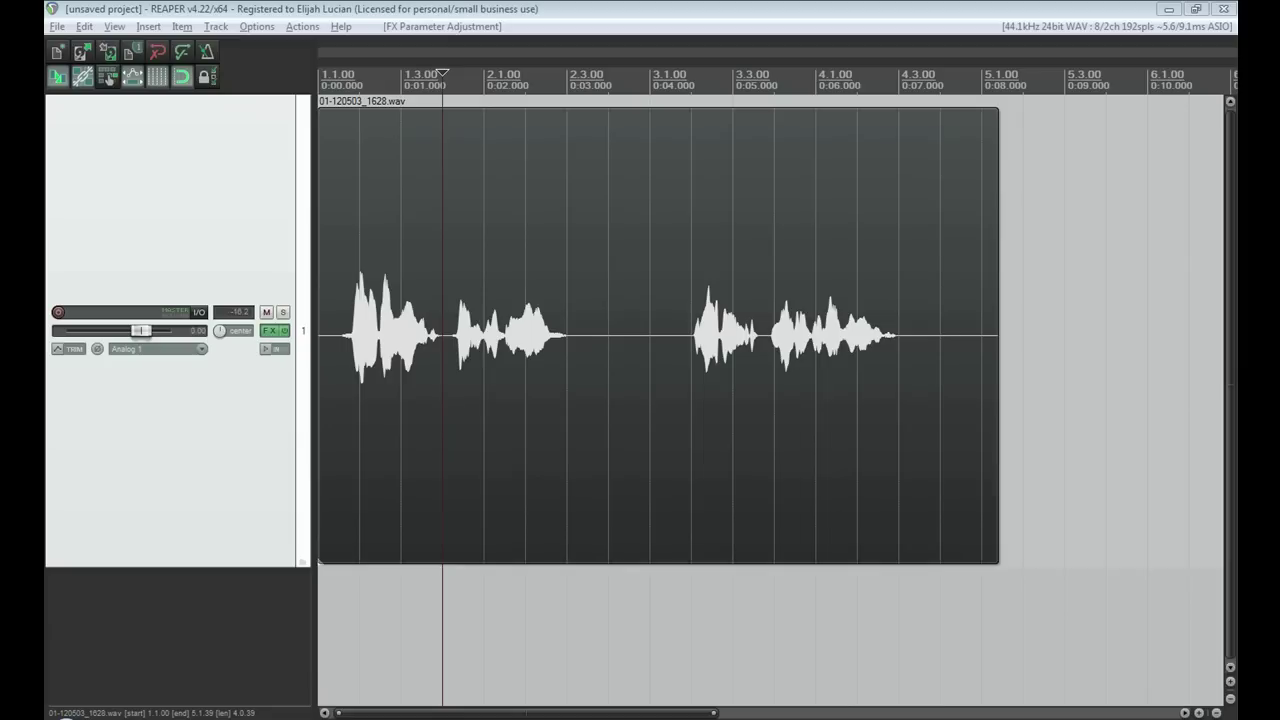
pyautogui.press('space')
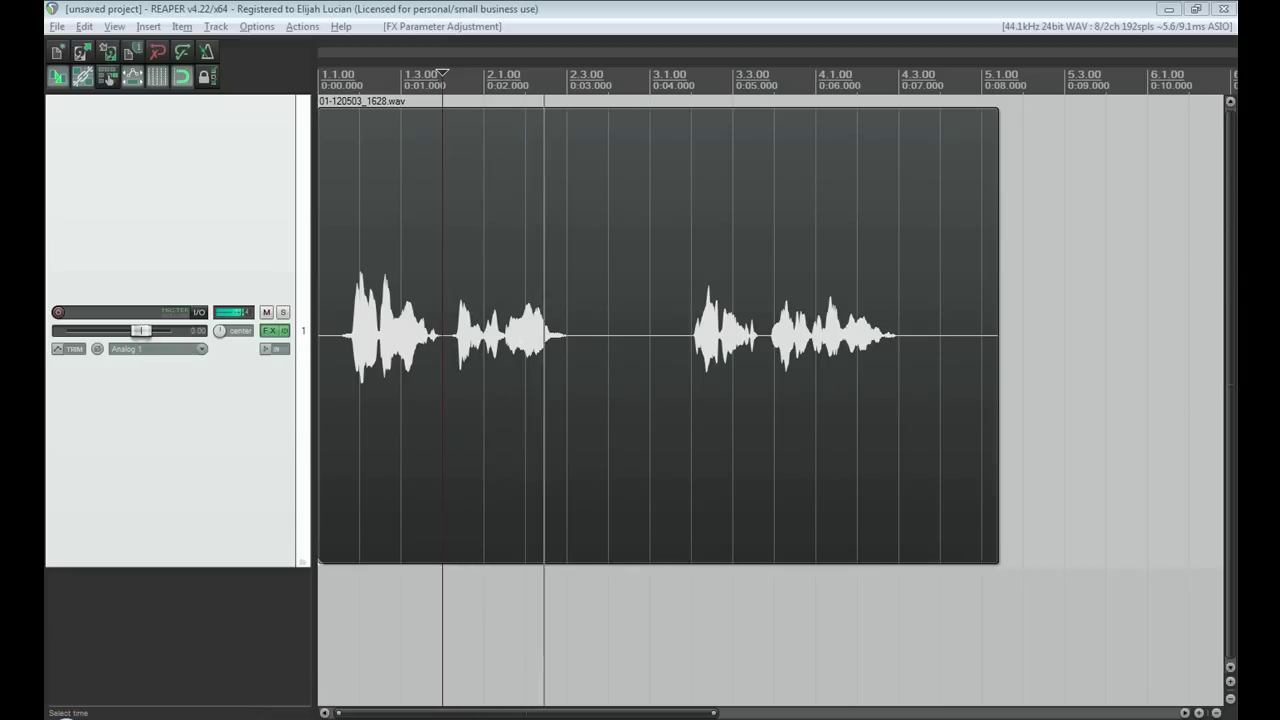
pyautogui.press('space')
pyautogui.press('space')
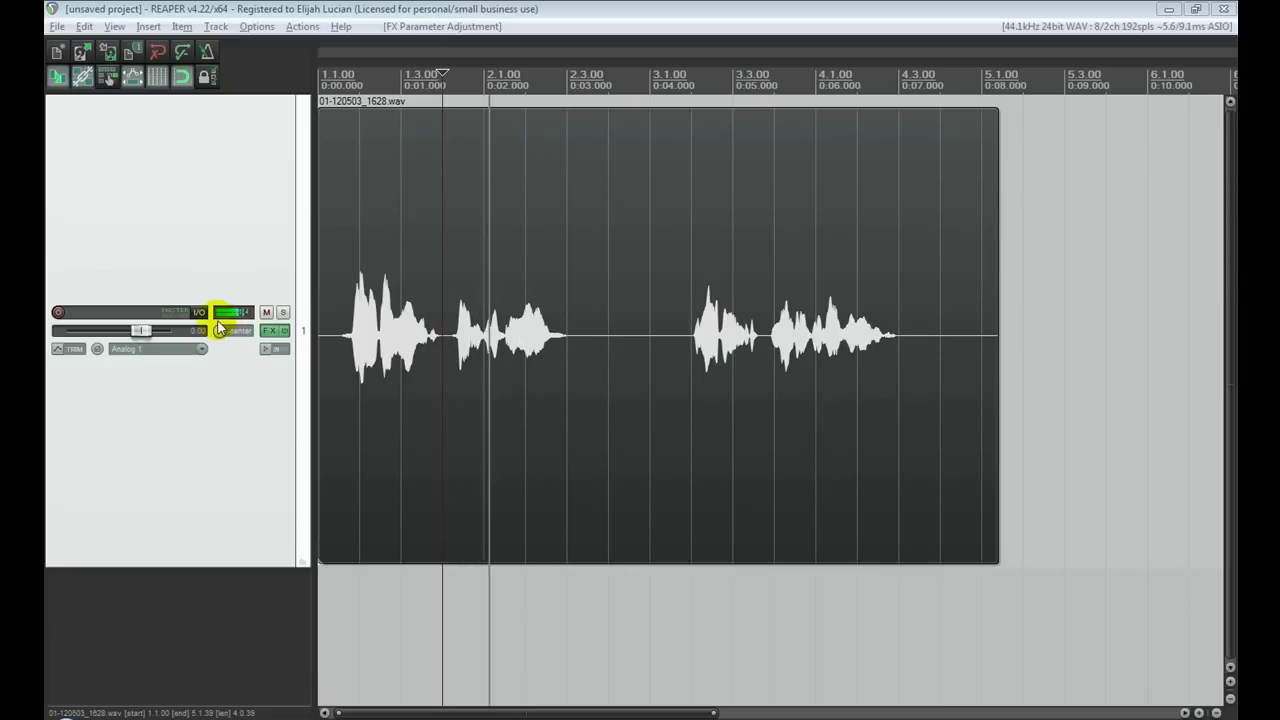
pyautogui.press('space')
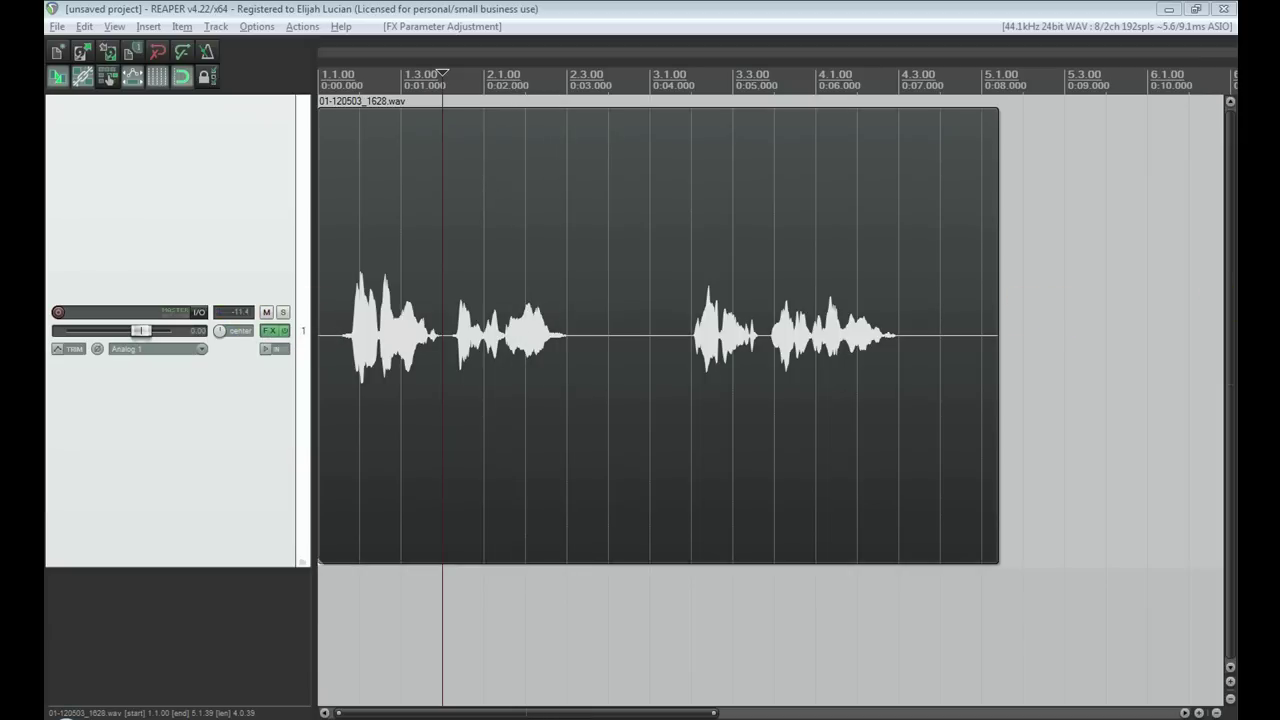
pyautogui.press('space')
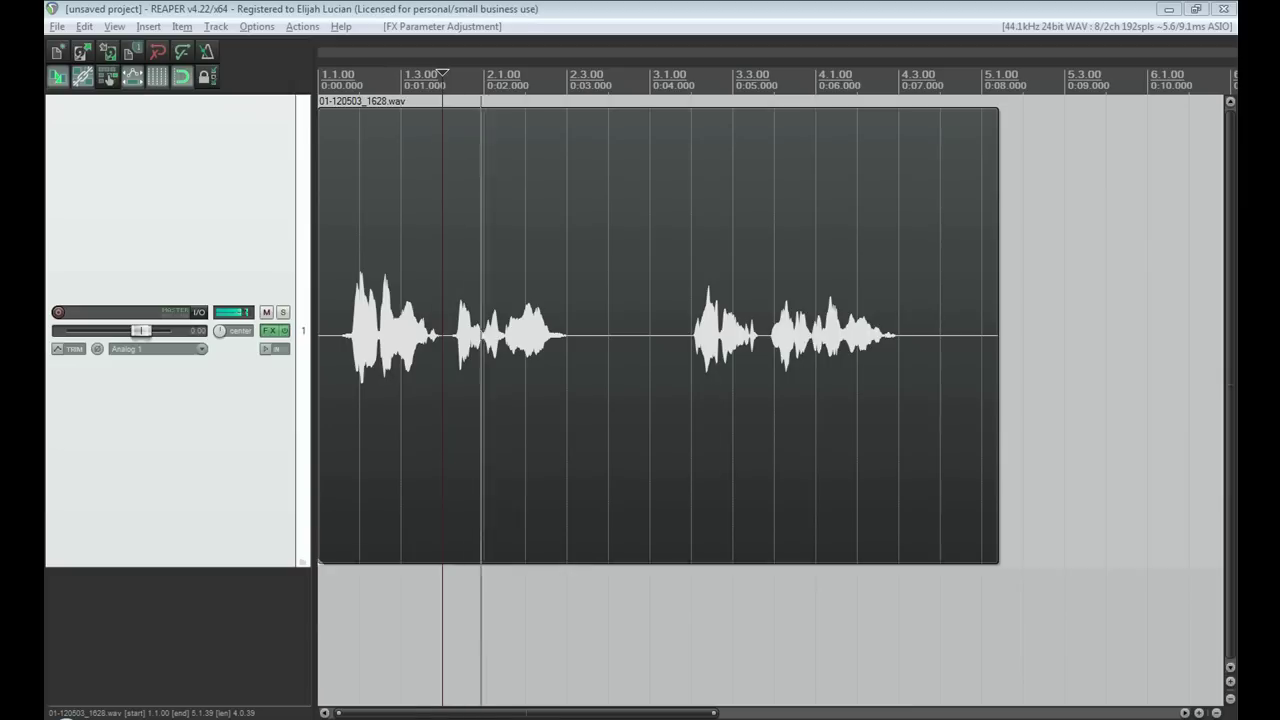
pyautogui.press('space')
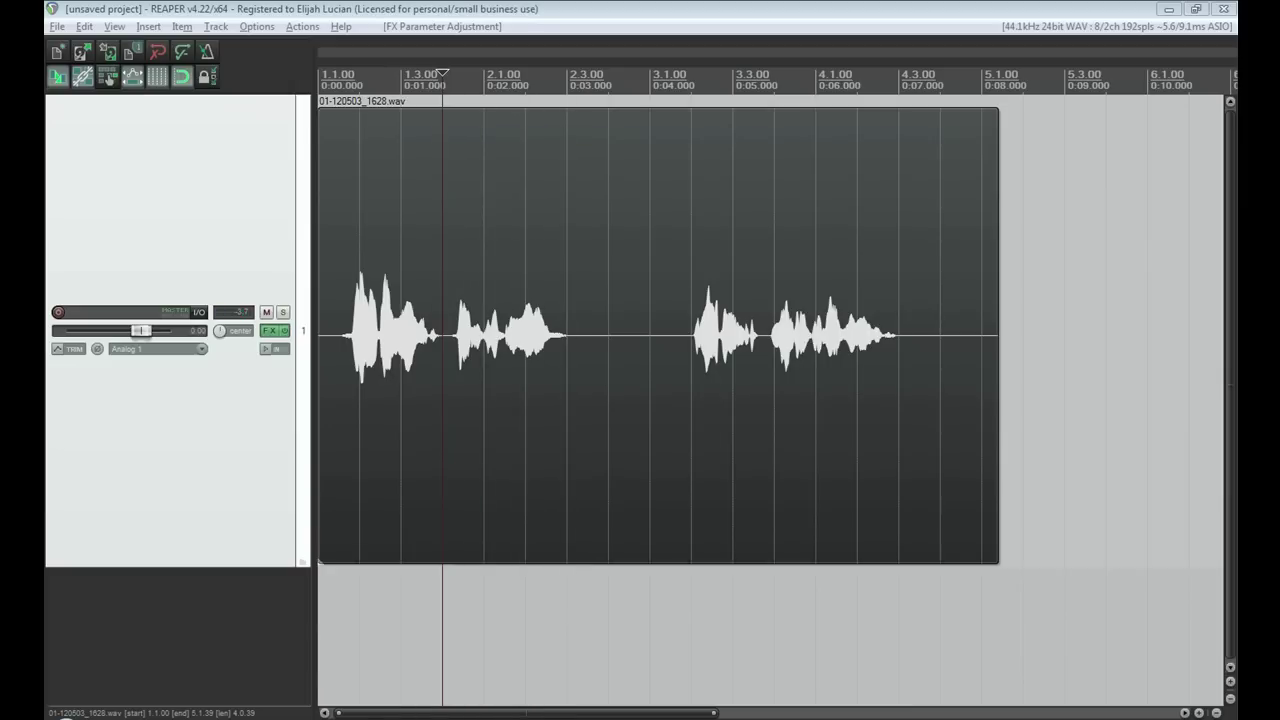
pyautogui.press('space')
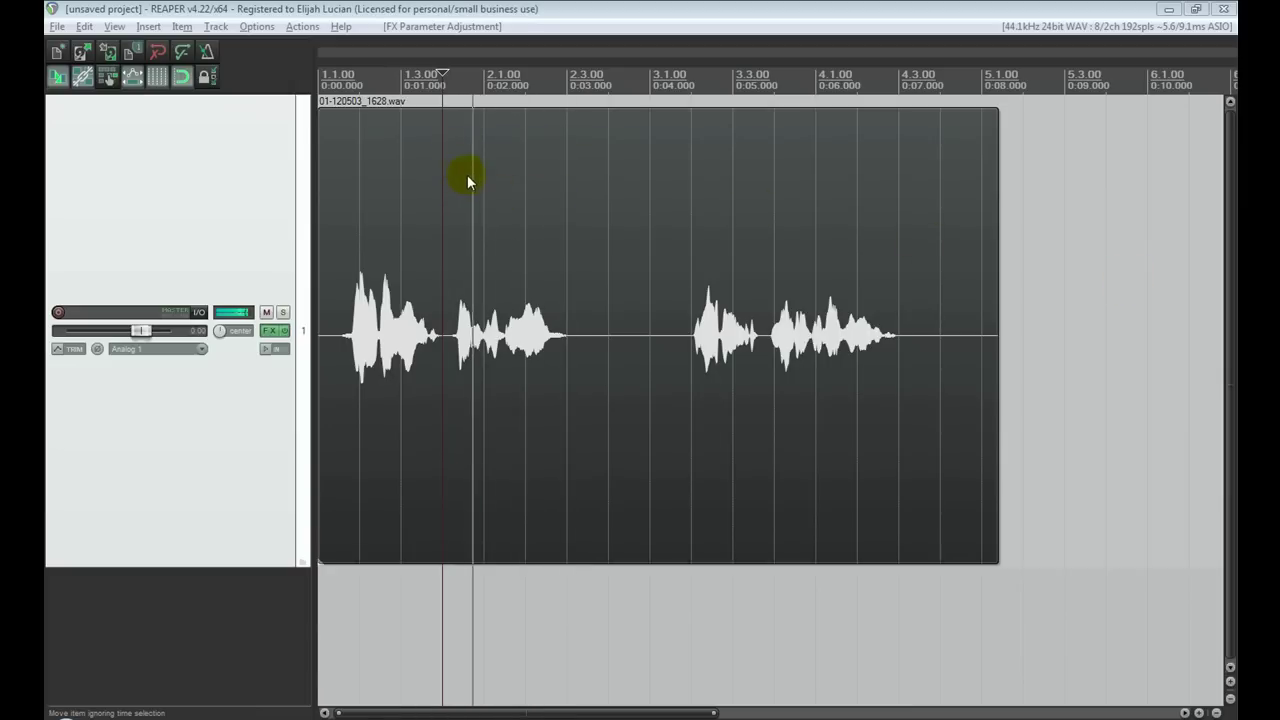
pyautogui.press('space')
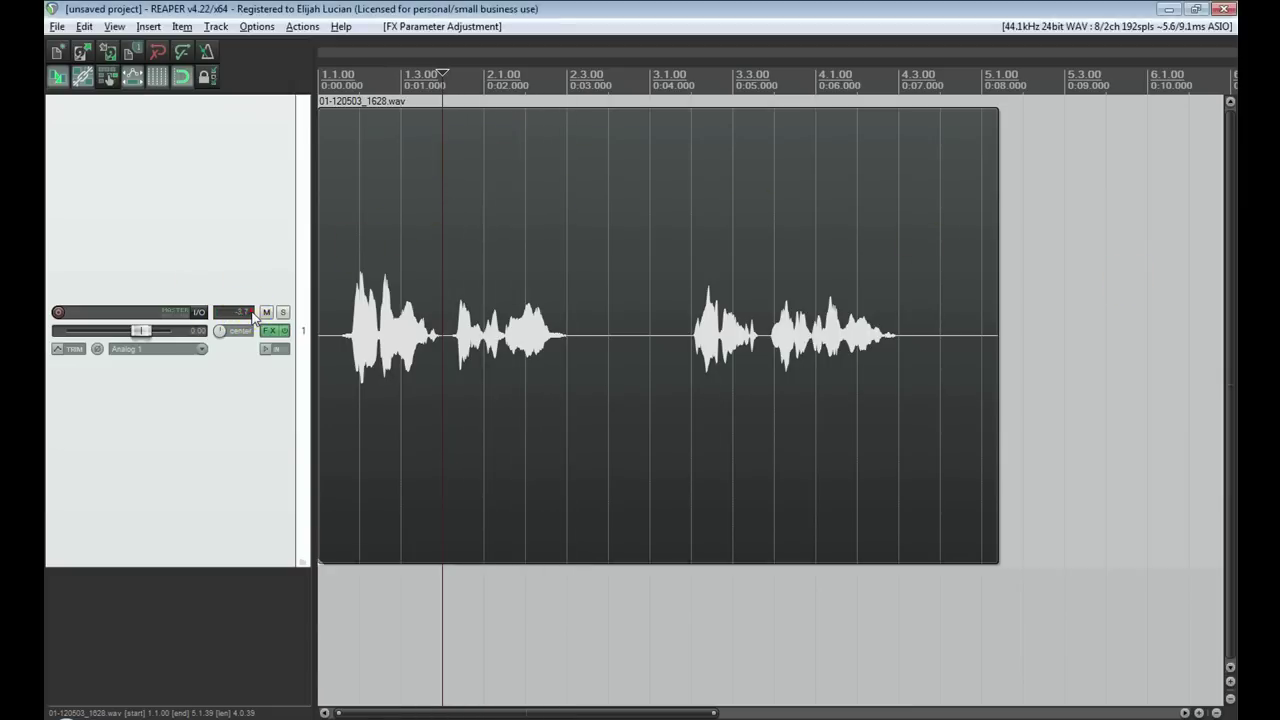
pyautogui.click(253, 316)
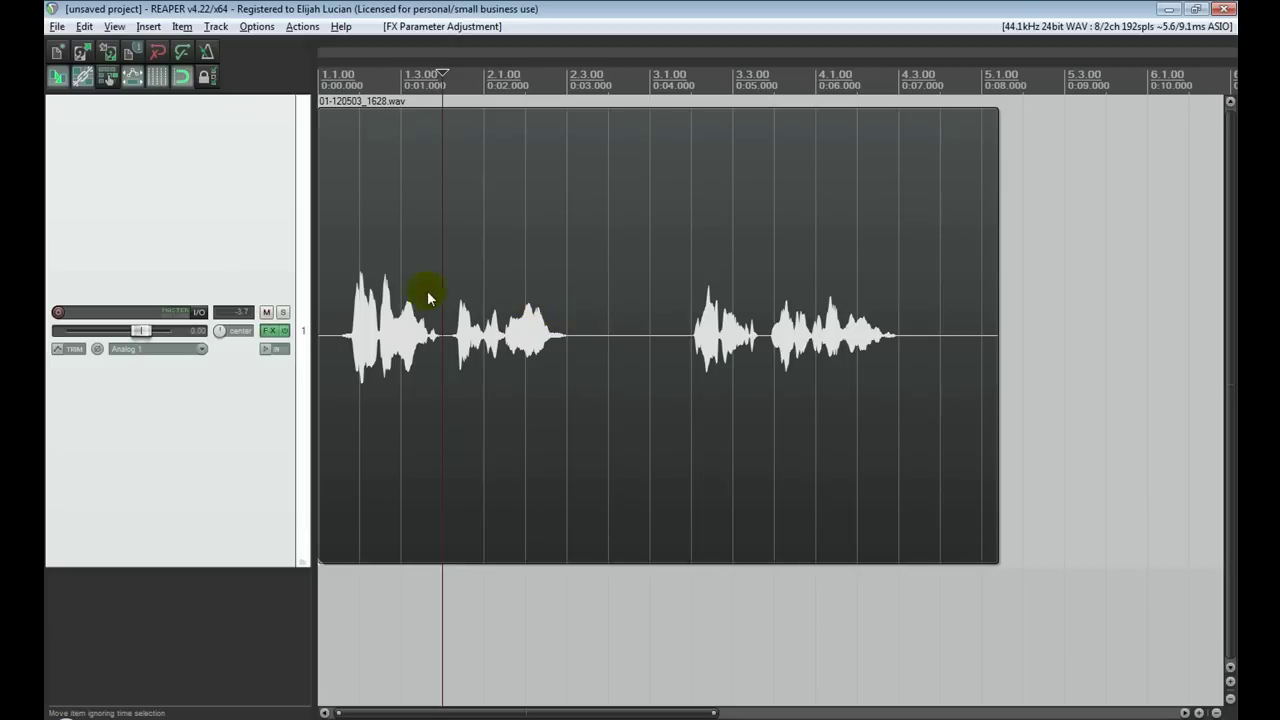
# - Return the edit cursor to the project start and show the master track above track 1
pyautogui.press('Home')
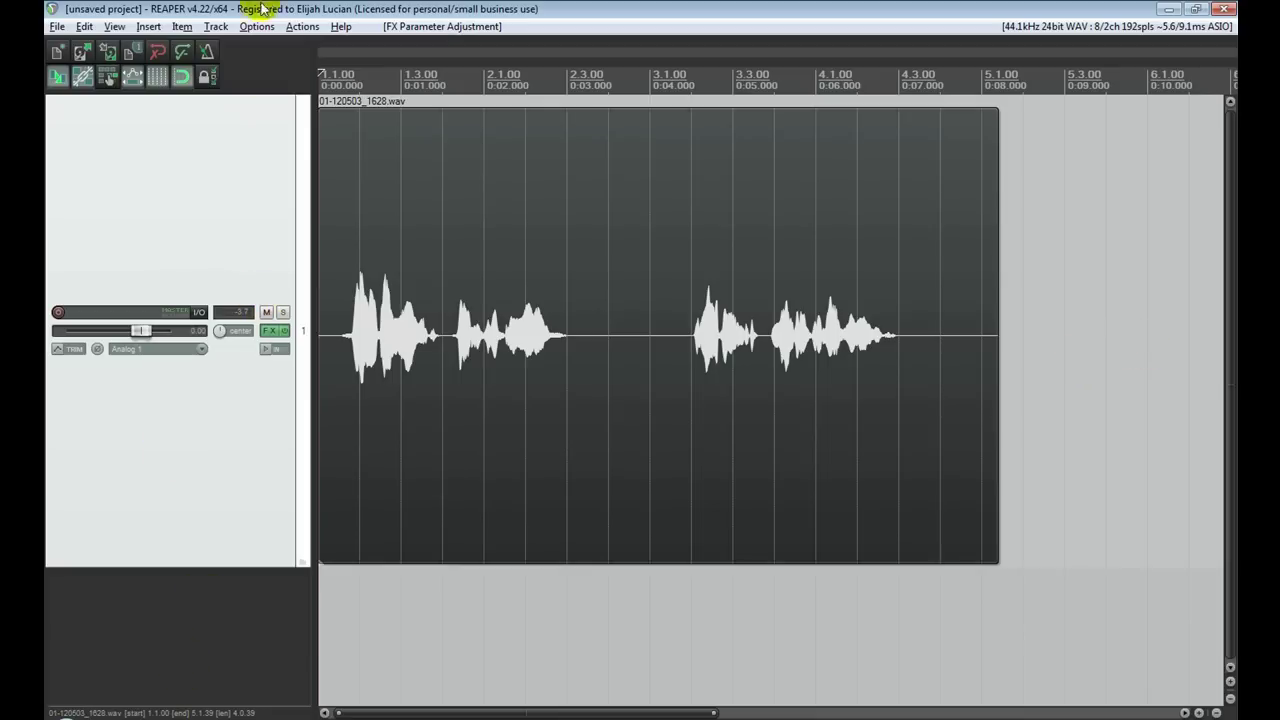
pyautogui.click(116, 27)
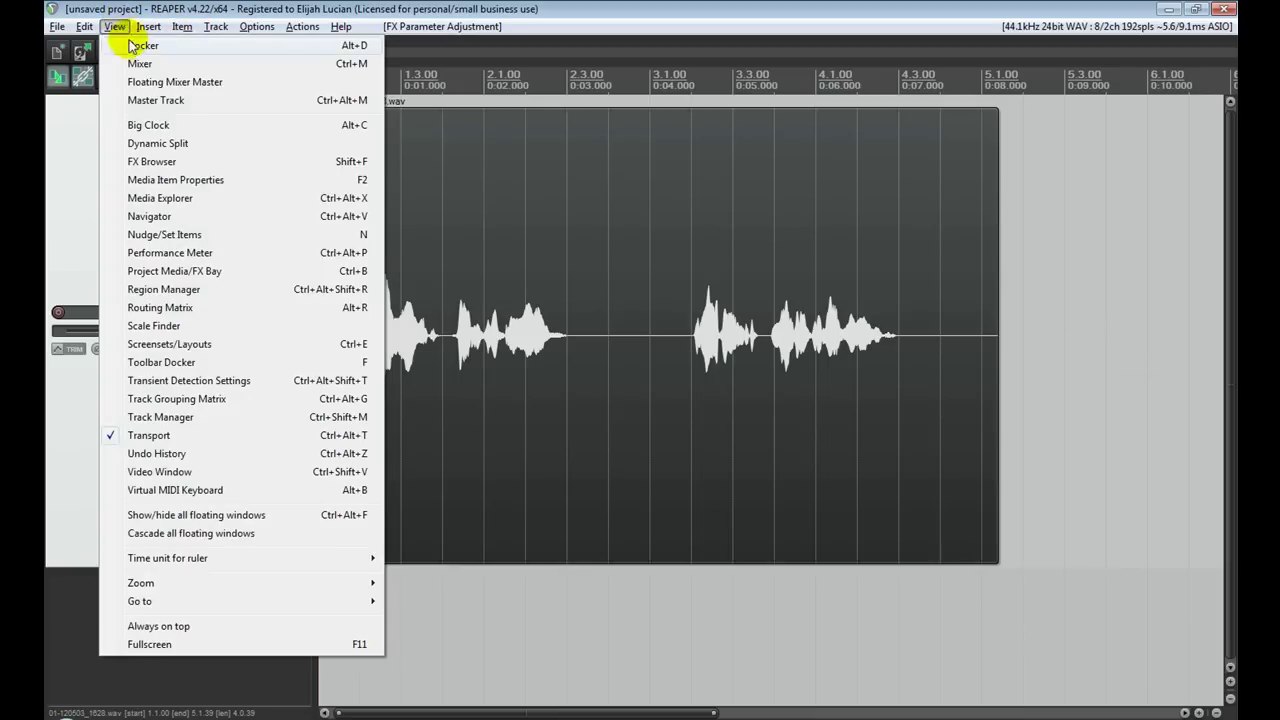
pyautogui.click(170, 100)
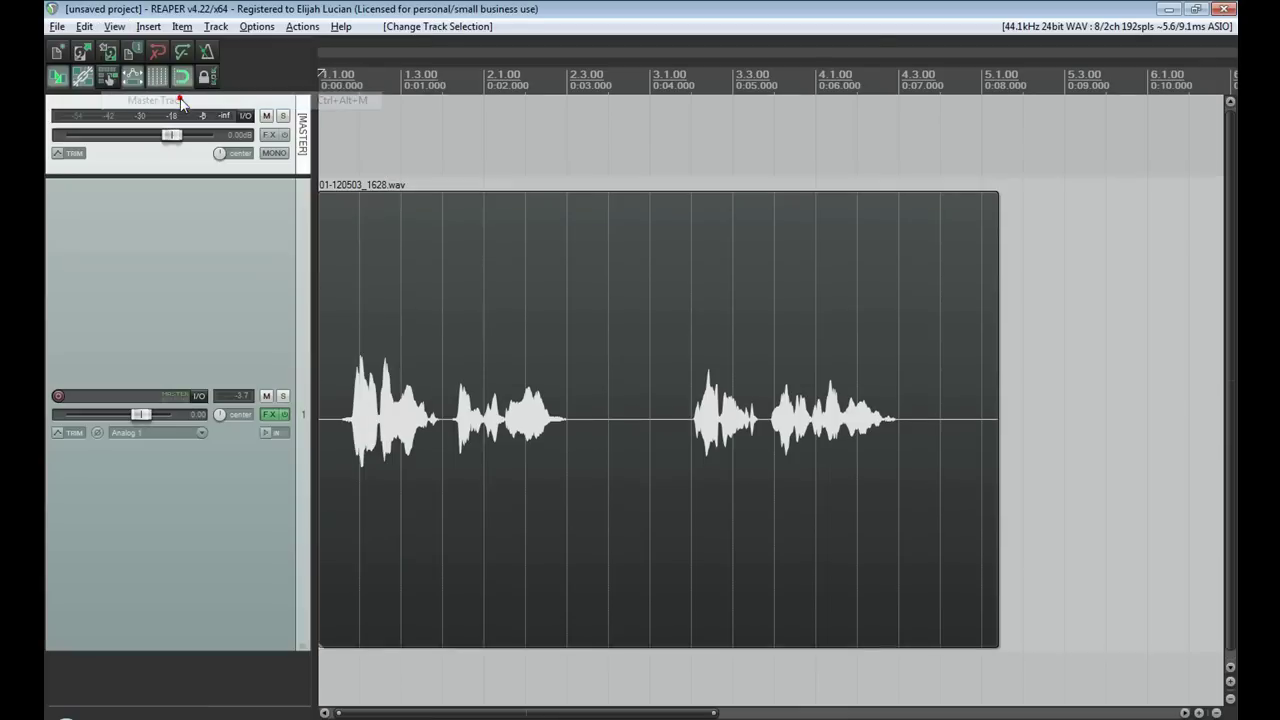
# - Play the clip from the project start before and after resetting the master track's peak meter, to compare the output levels
pyautogui.press('space')
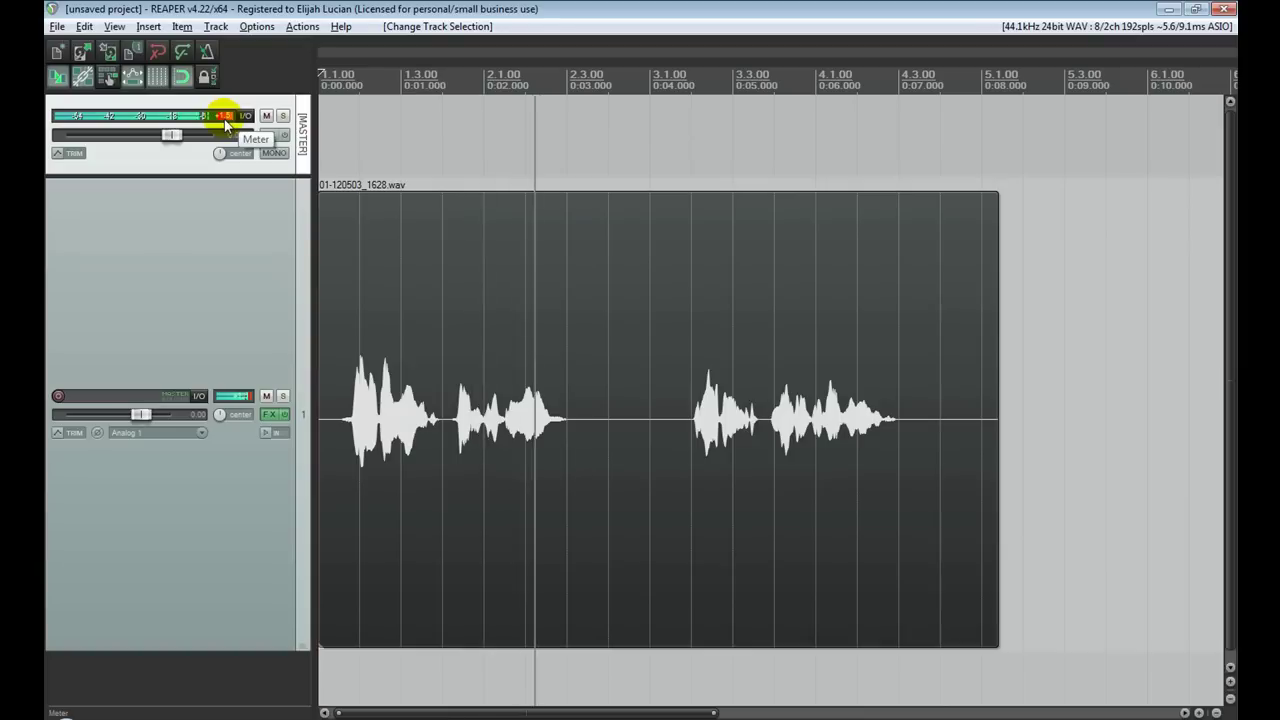
pyautogui.press('space')
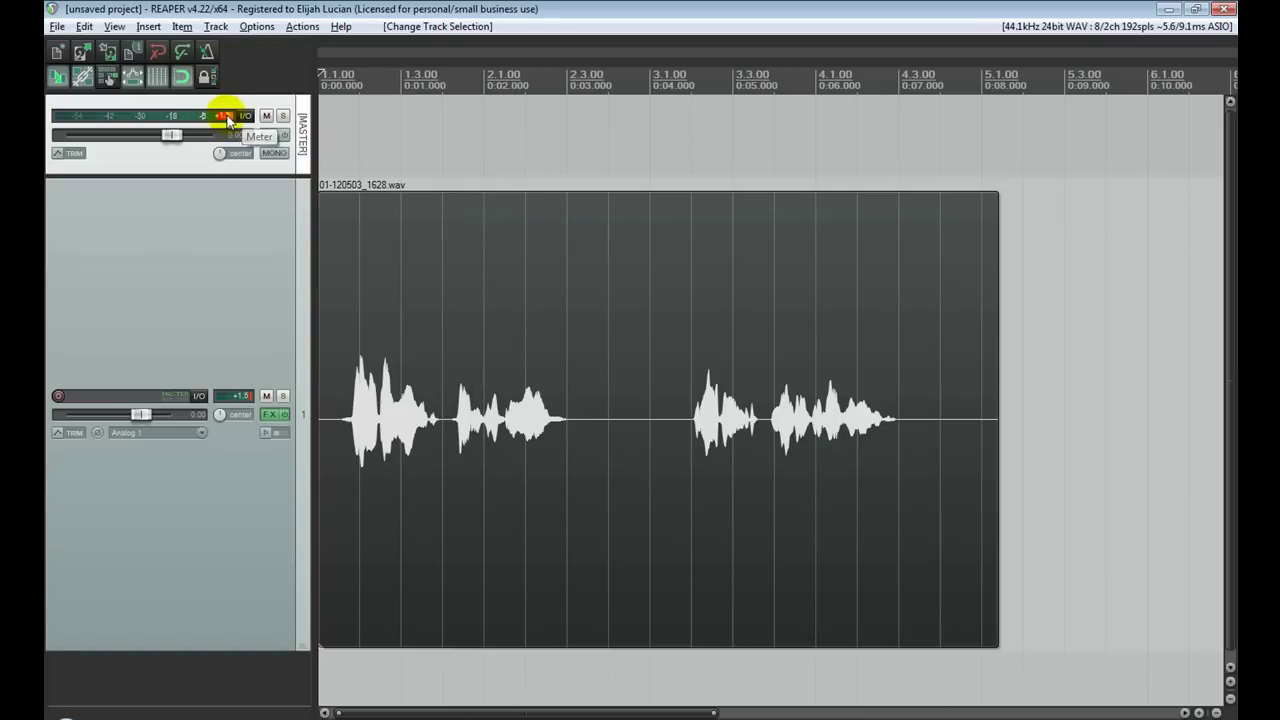
pyautogui.click(224, 116)
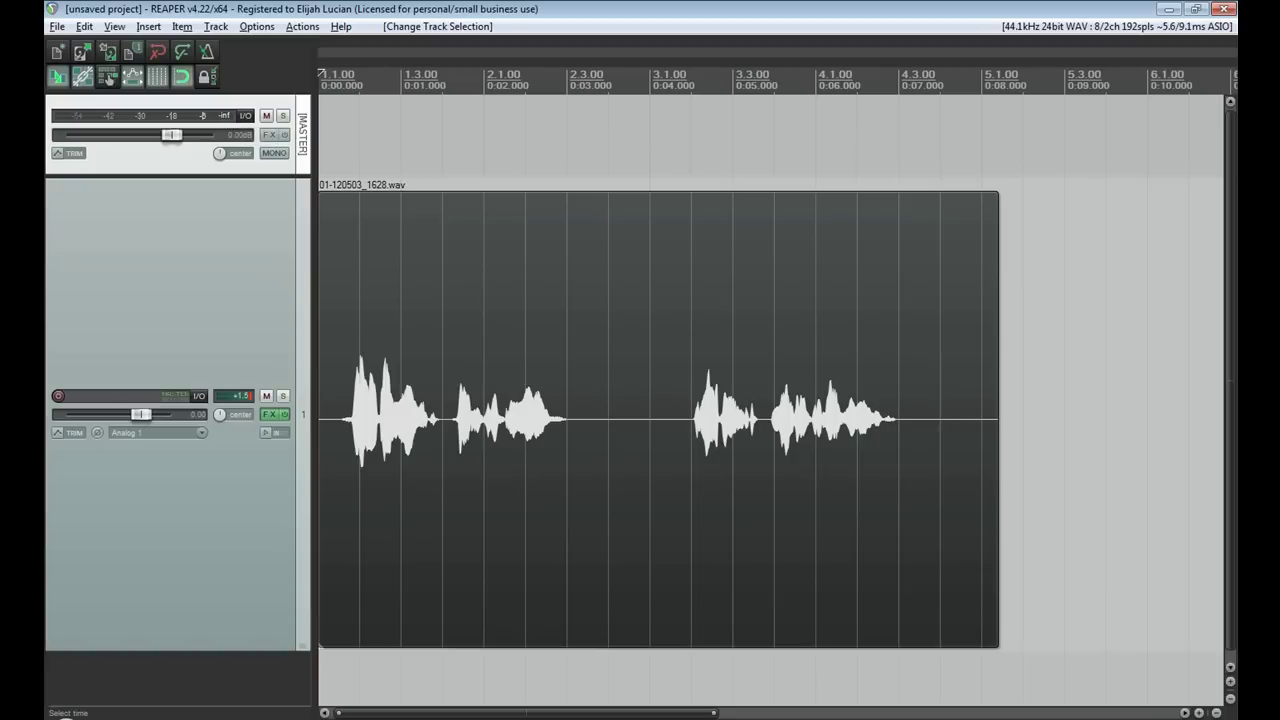
pyautogui.press('space')
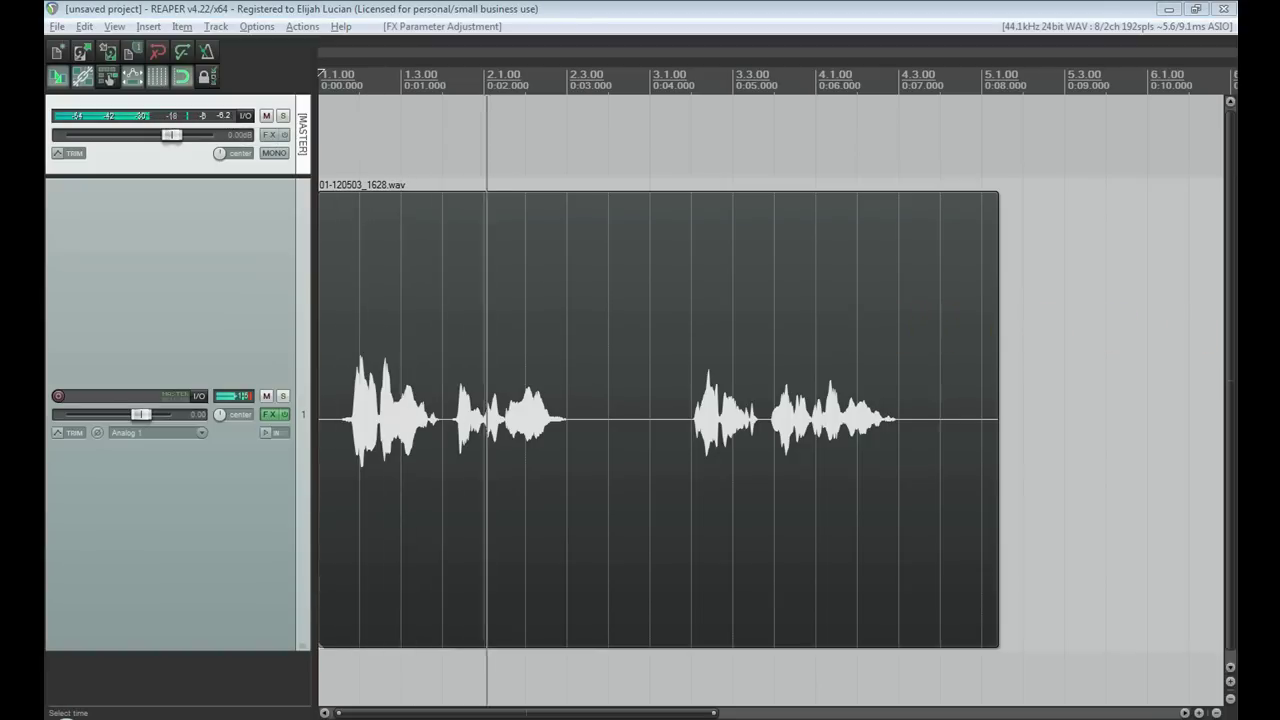
pyautogui.press('space')
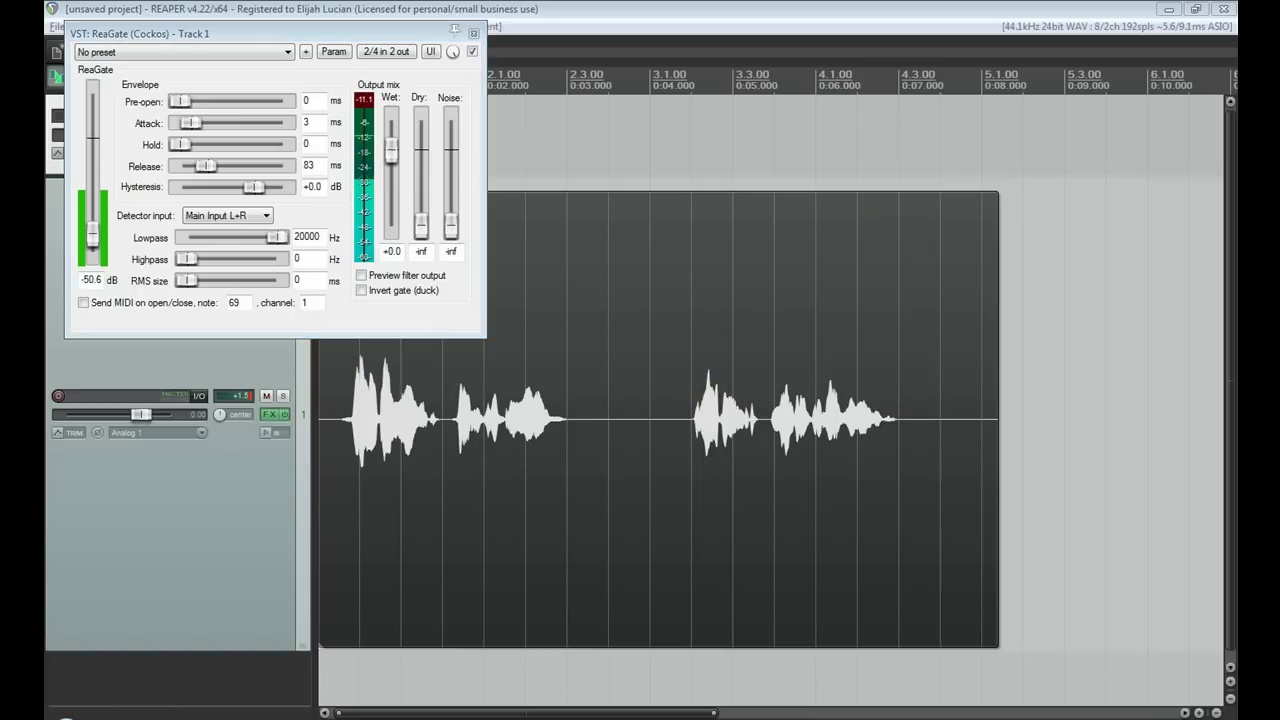
# - Close the floating ReaGate window and play the clip from the project start twice to check the processed sound
pyautogui.click(471, 37)
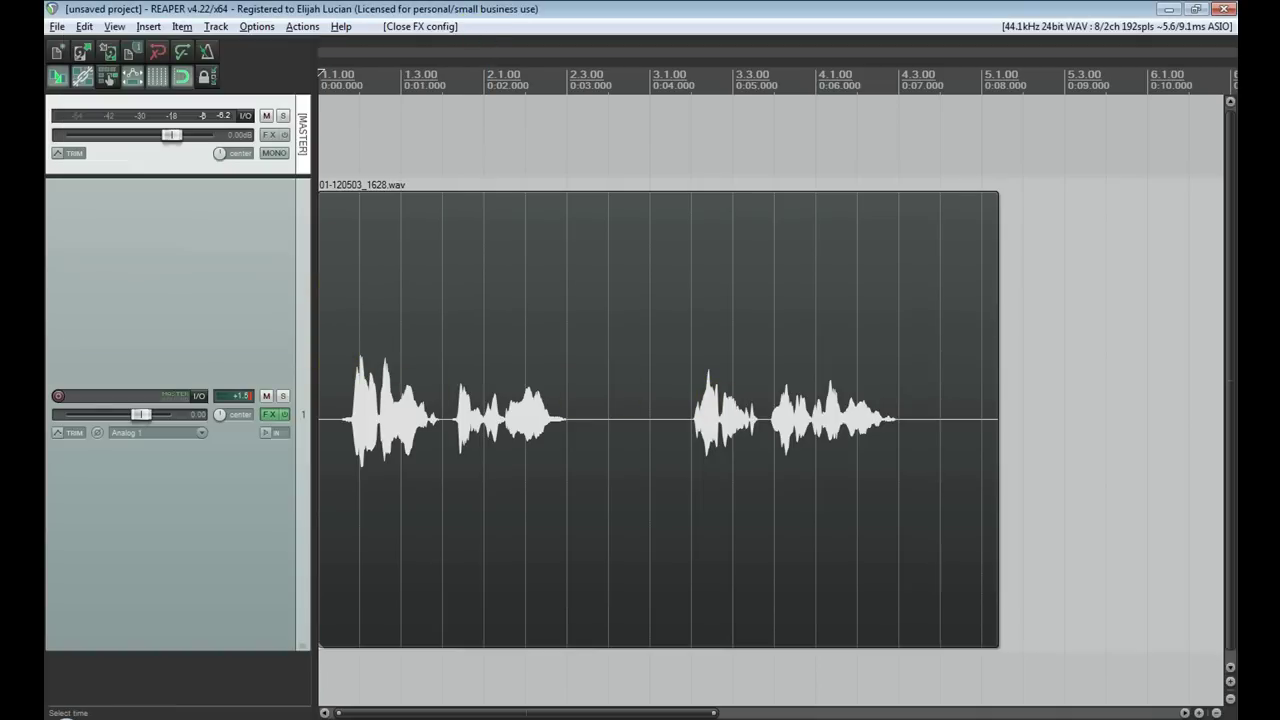
pyautogui.press('space')
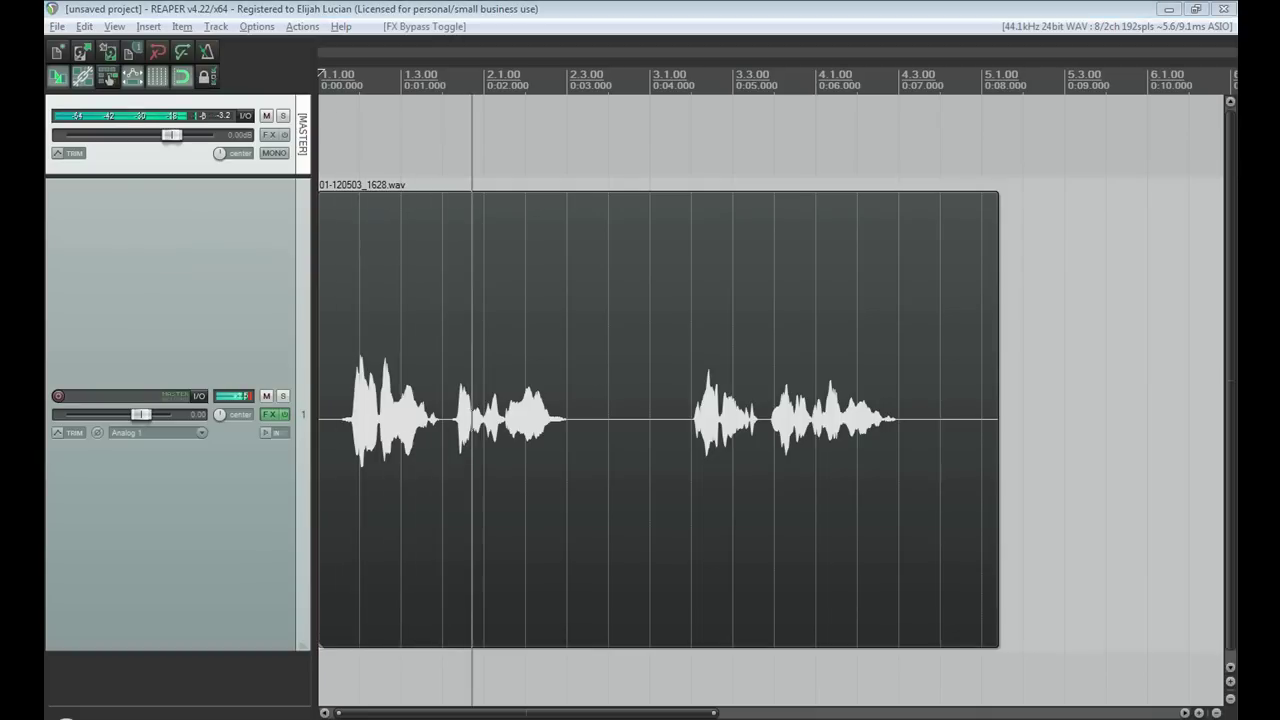
pyautogui.press('space')
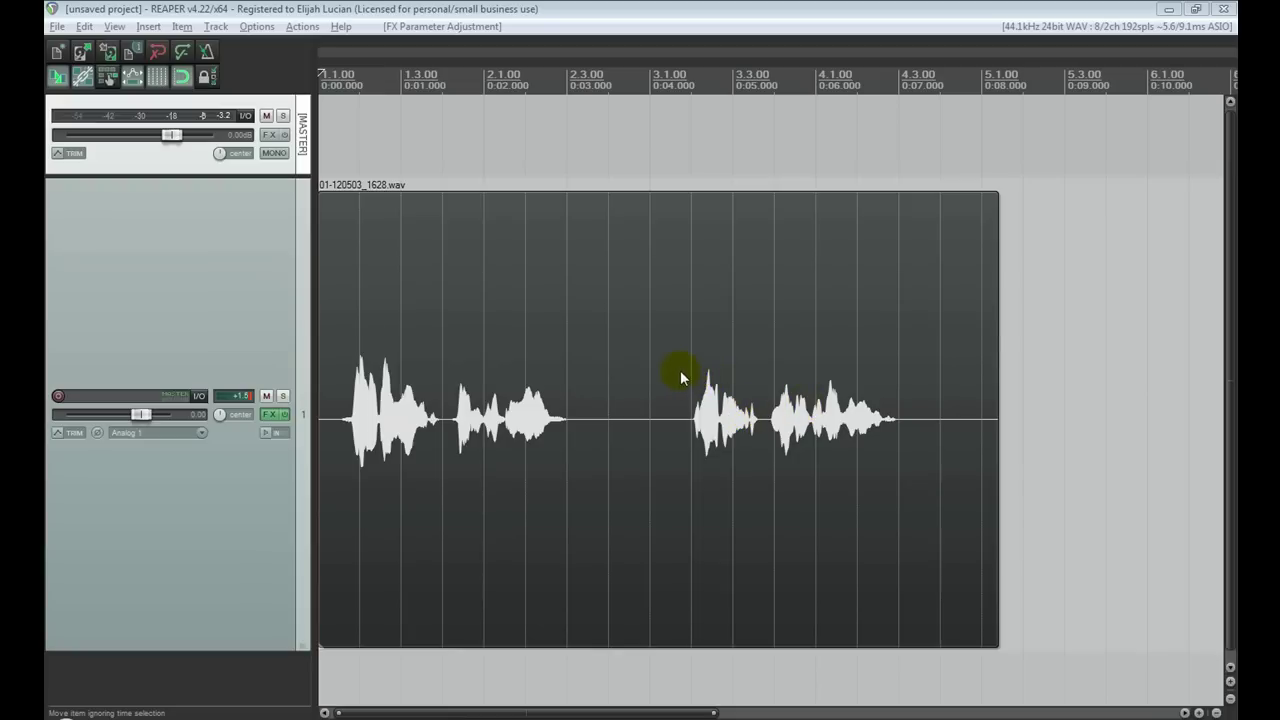
pyautogui.press('space')
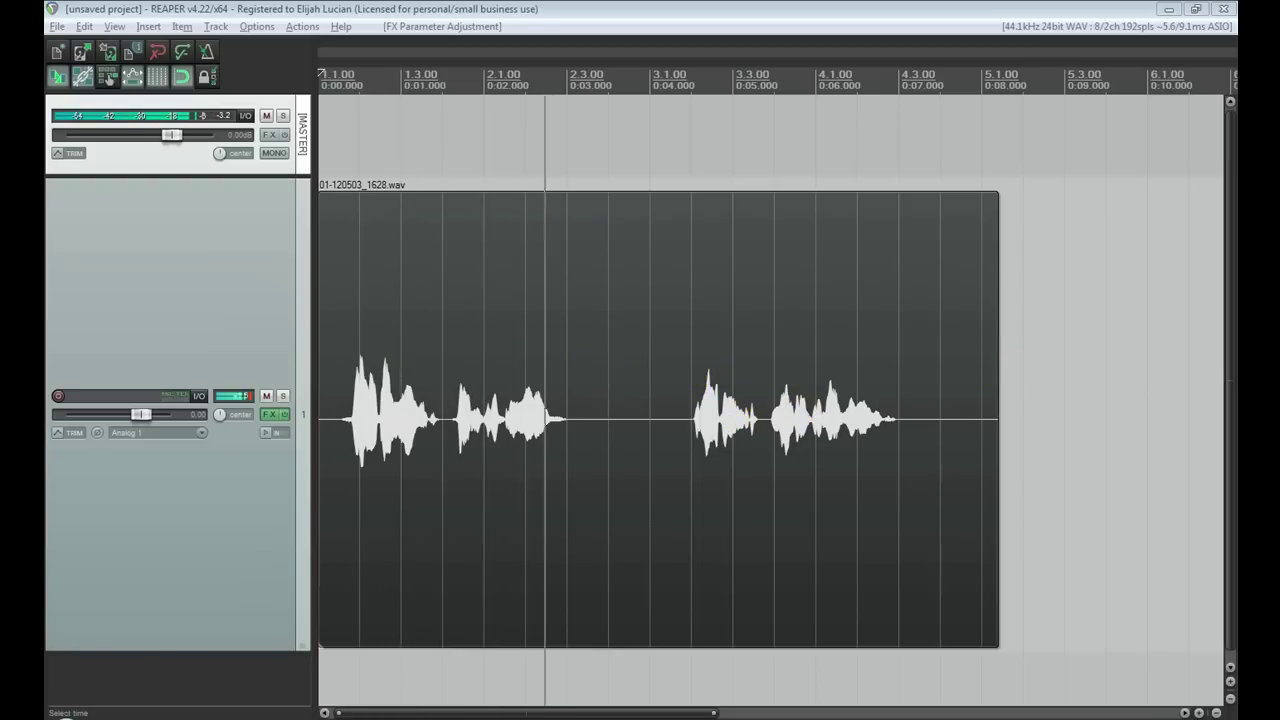
pyautogui.press('space')
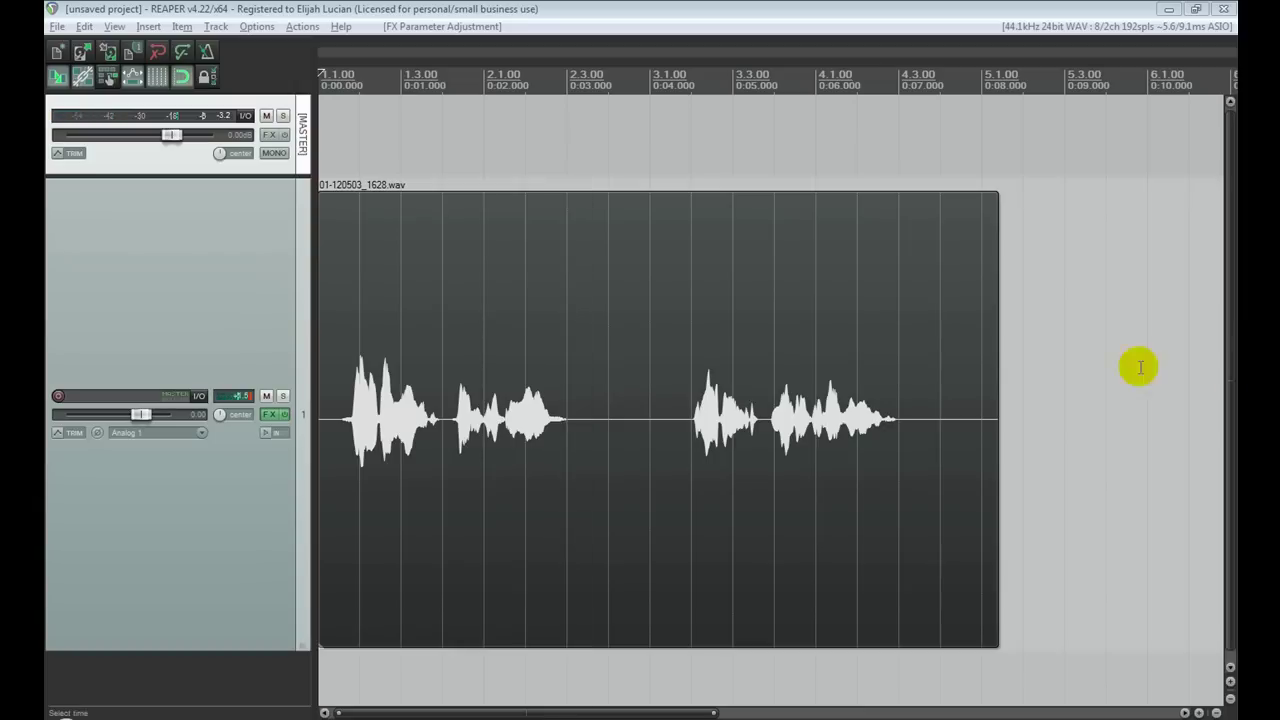
# - Reset track 1's peak meter and play the clip from the project start to check its output level
pyautogui.click(232, 392)
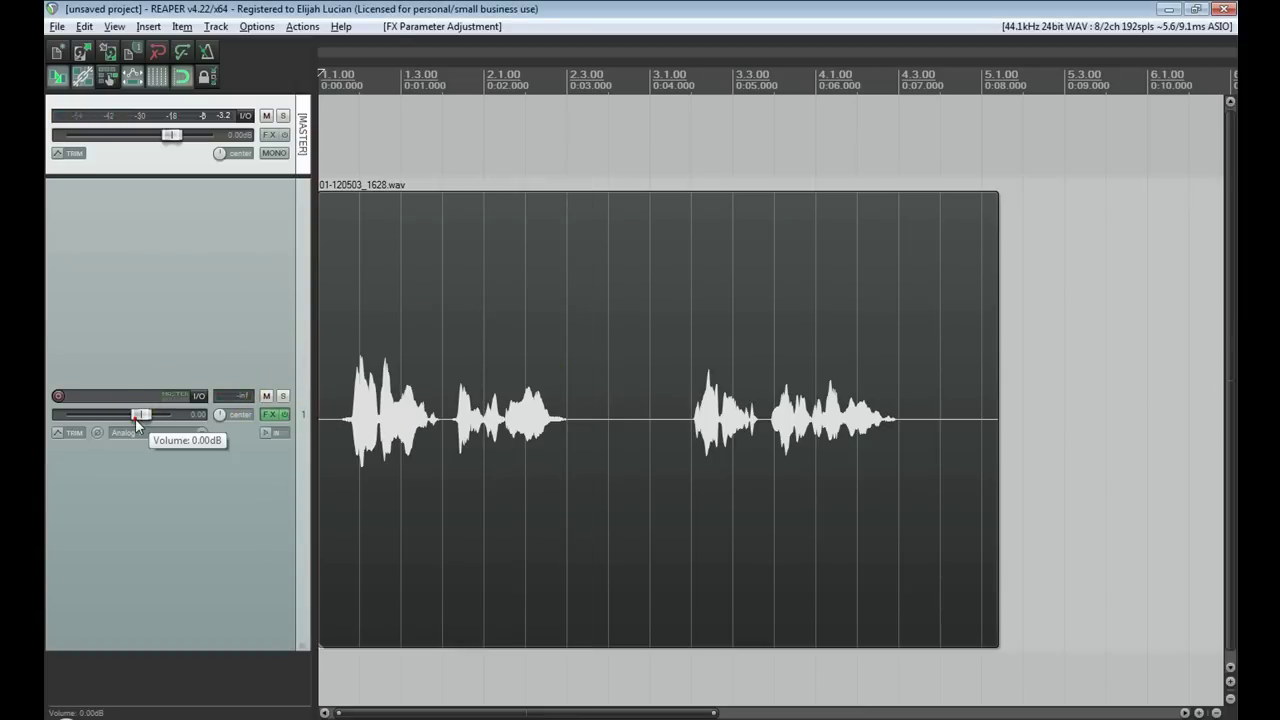
pyautogui.press('space')
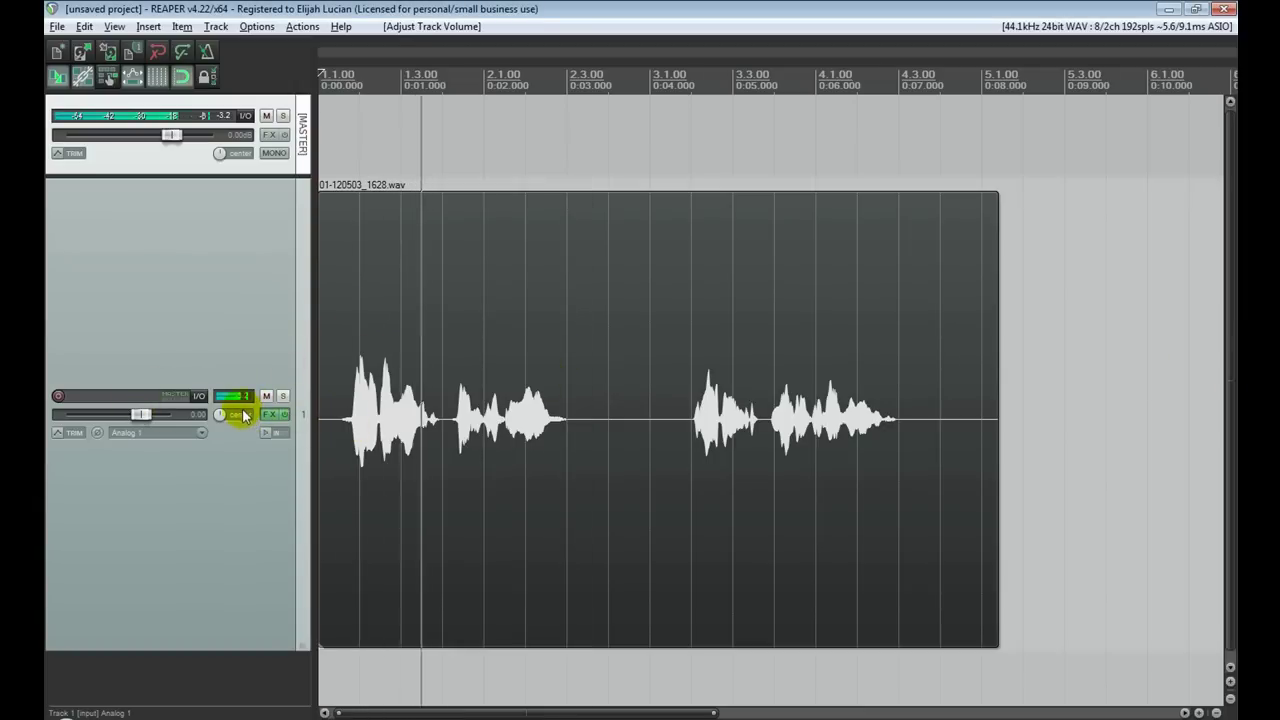
pyautogui.press('space')
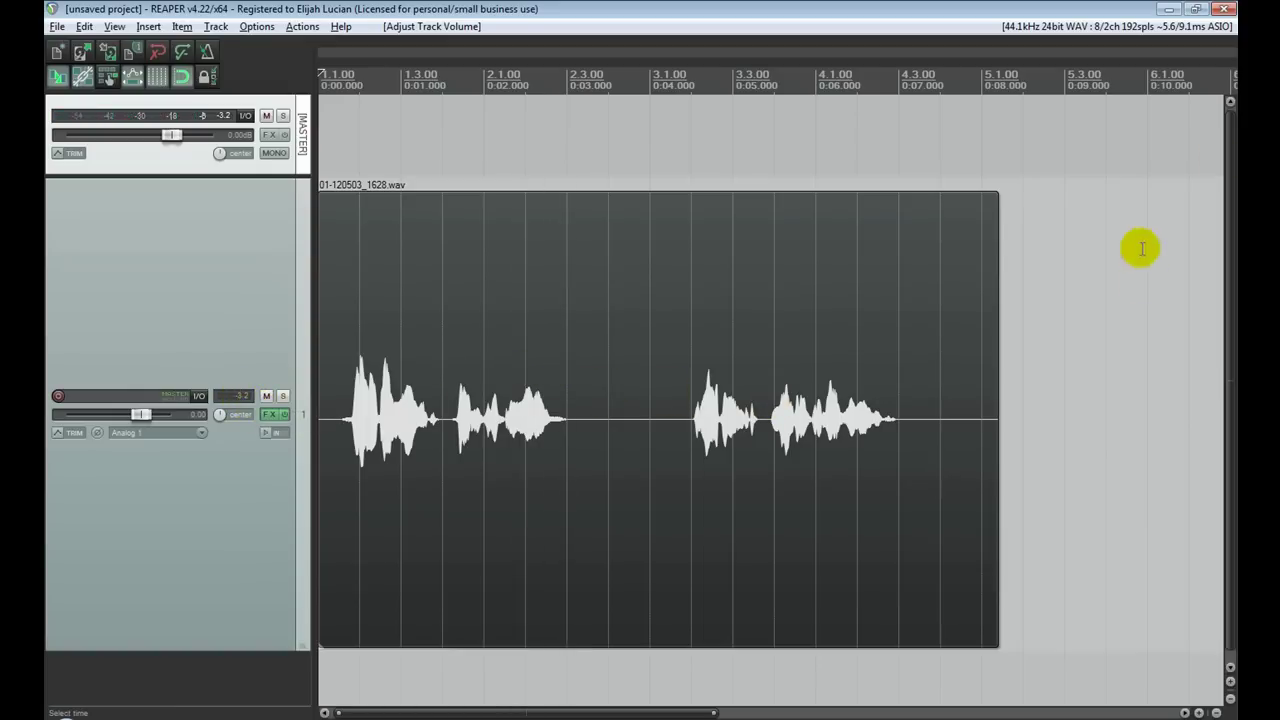
# - Show track 1's effects chain with its window clear of the clip's start, and select all tracks
pyautogui.press('f')
pyautogui.moveTo(703, 157); pyautogui.dragTo(797, 72)
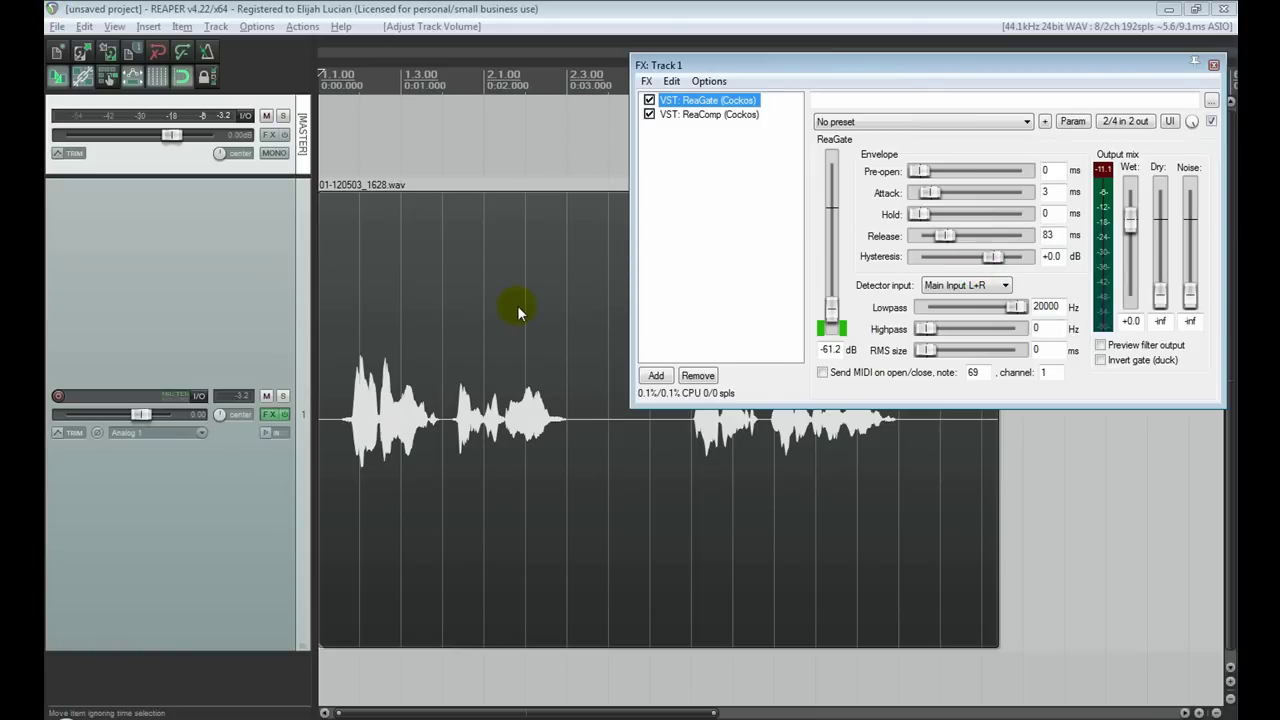
pyautogui.click(486, 288)
pyautogui.hotkey('ctrl', 'a')
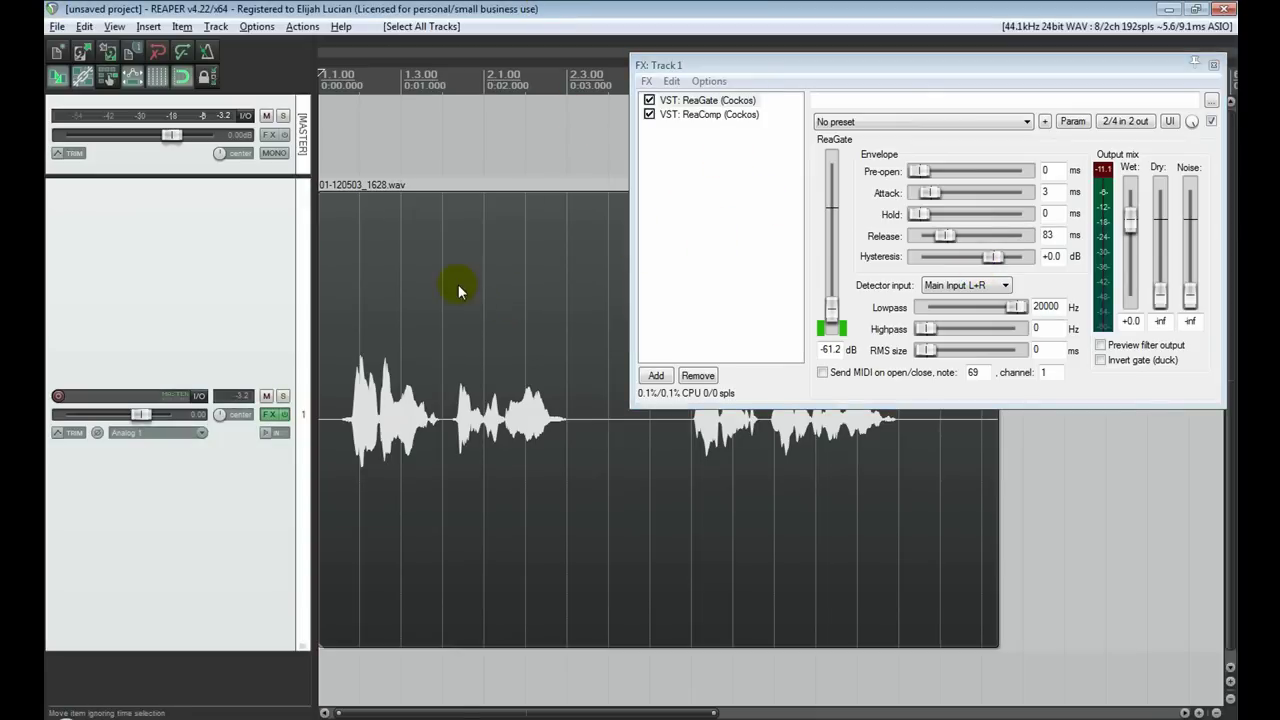
# - Open the Render to File settings and choose Master mix as the render source
pyautogui.click(395, 263)
pyautogui.click(82, 25)
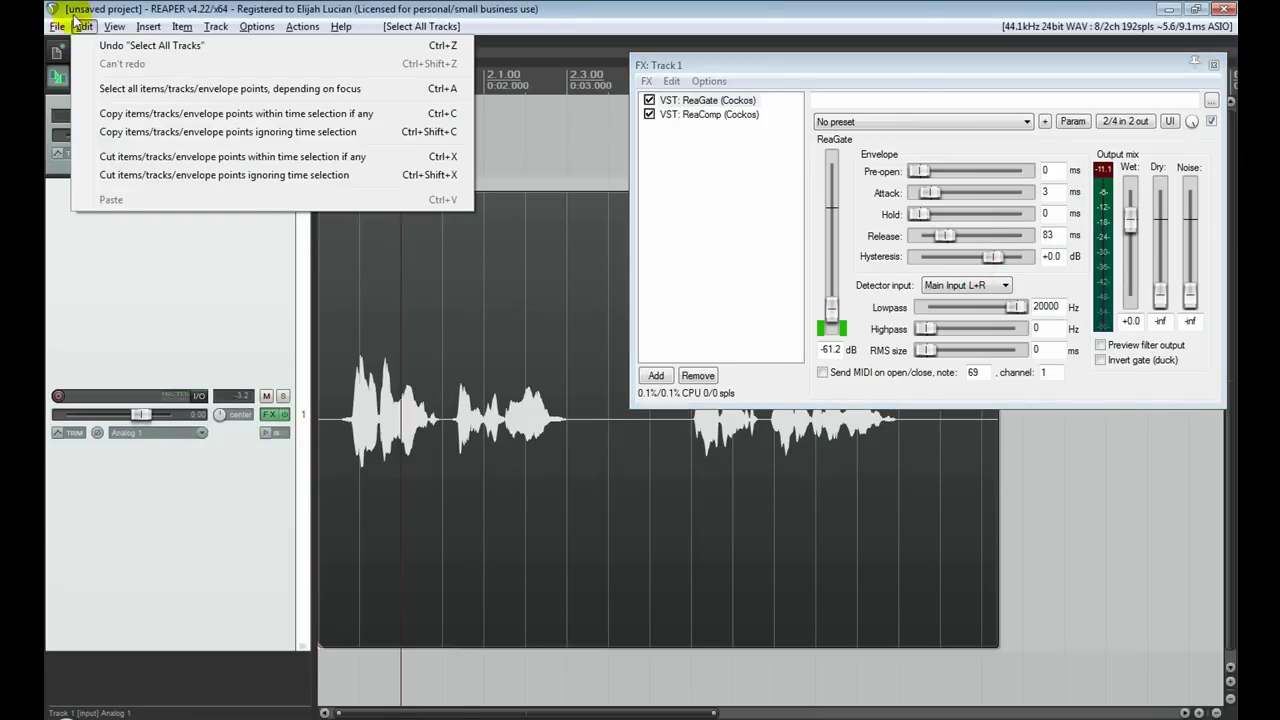
pyautogui.click(92, 255)
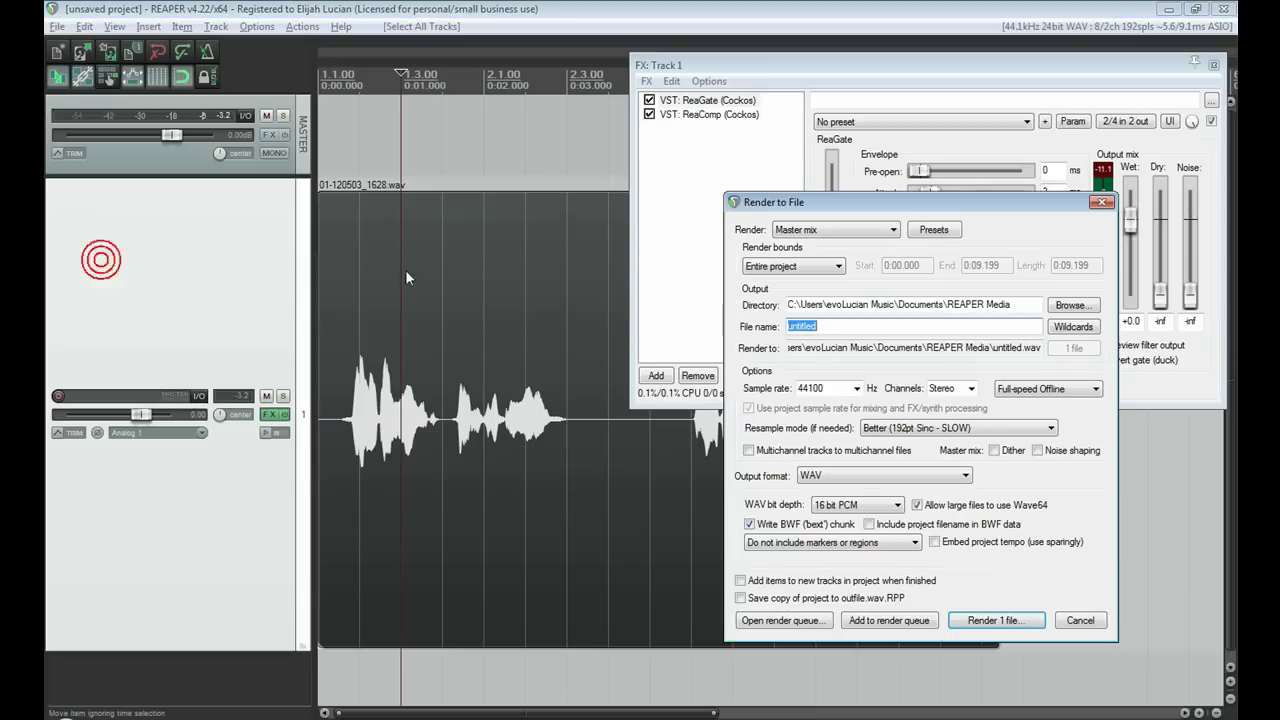
pyautogui.moveTo(820, 201); pyautogui.dragTo(151, 183)
pyautogui.click(115, 212)
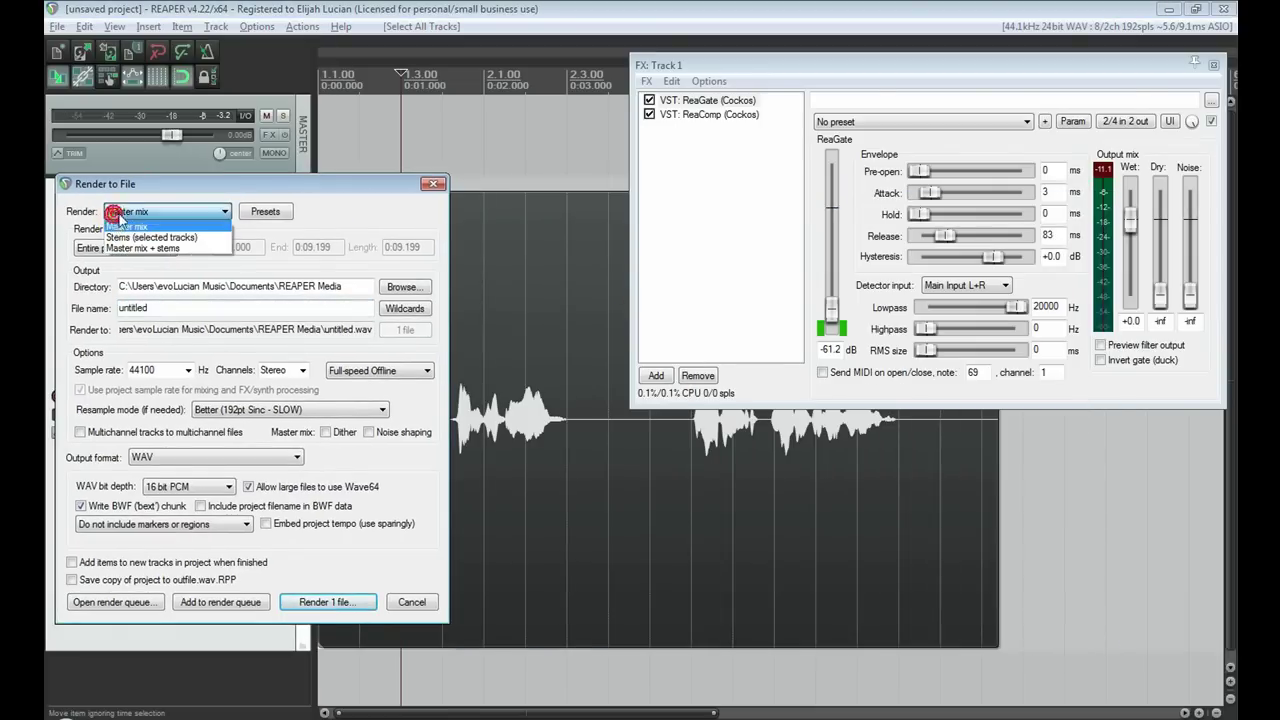
pyautogui.click(120, 225)
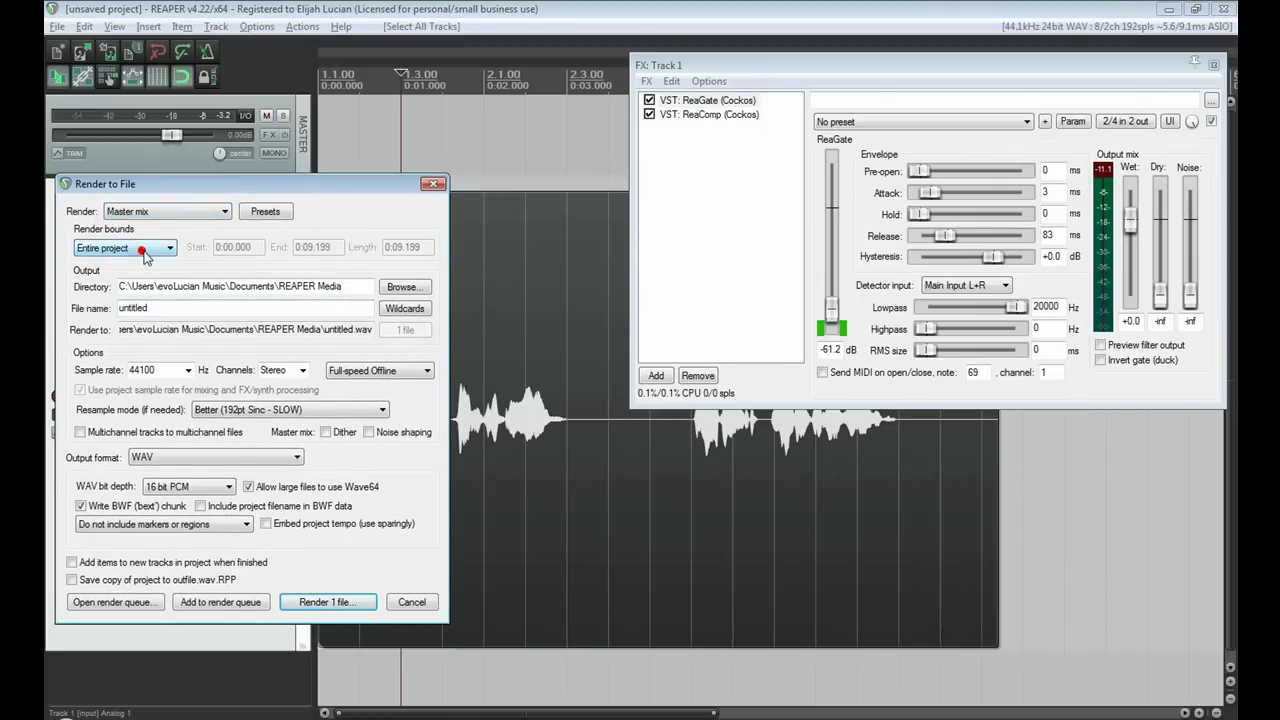
# - Set the render bounds to a time selection from the project start to about 8.5 seconds, and close track 1's effects window
pyautogui.click(142, 250)
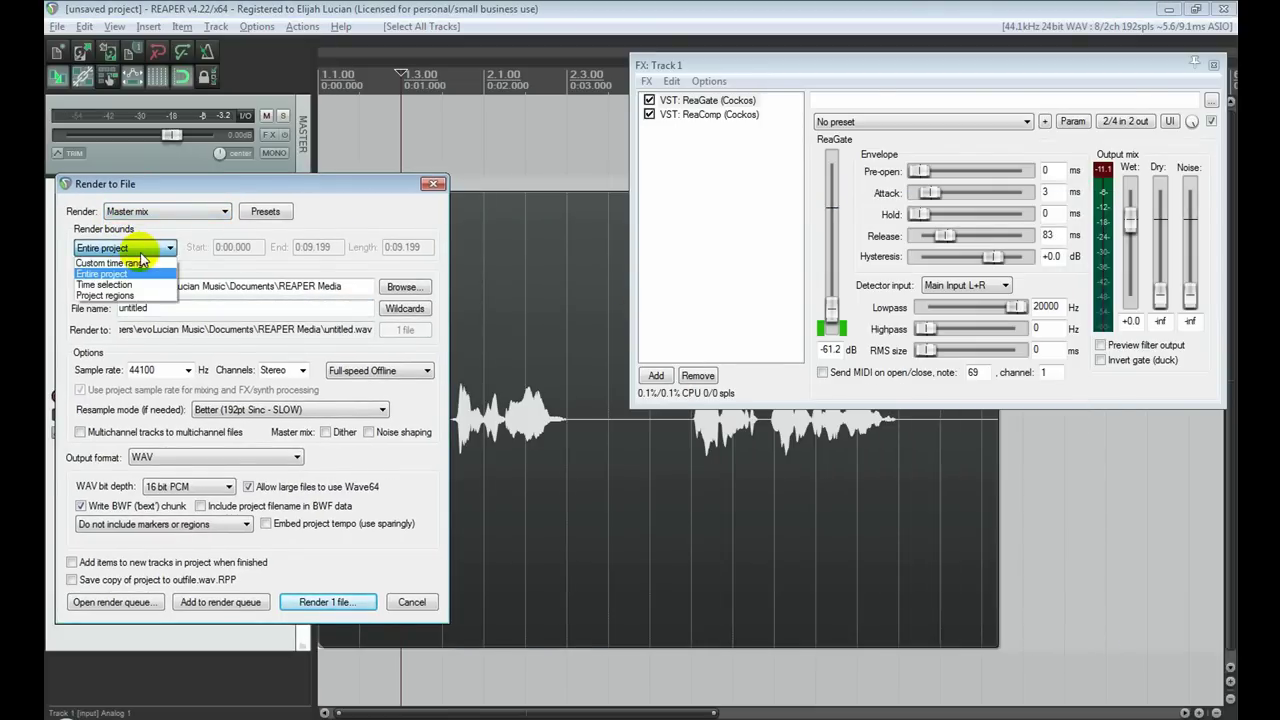
pyautogui.click(140, 254)
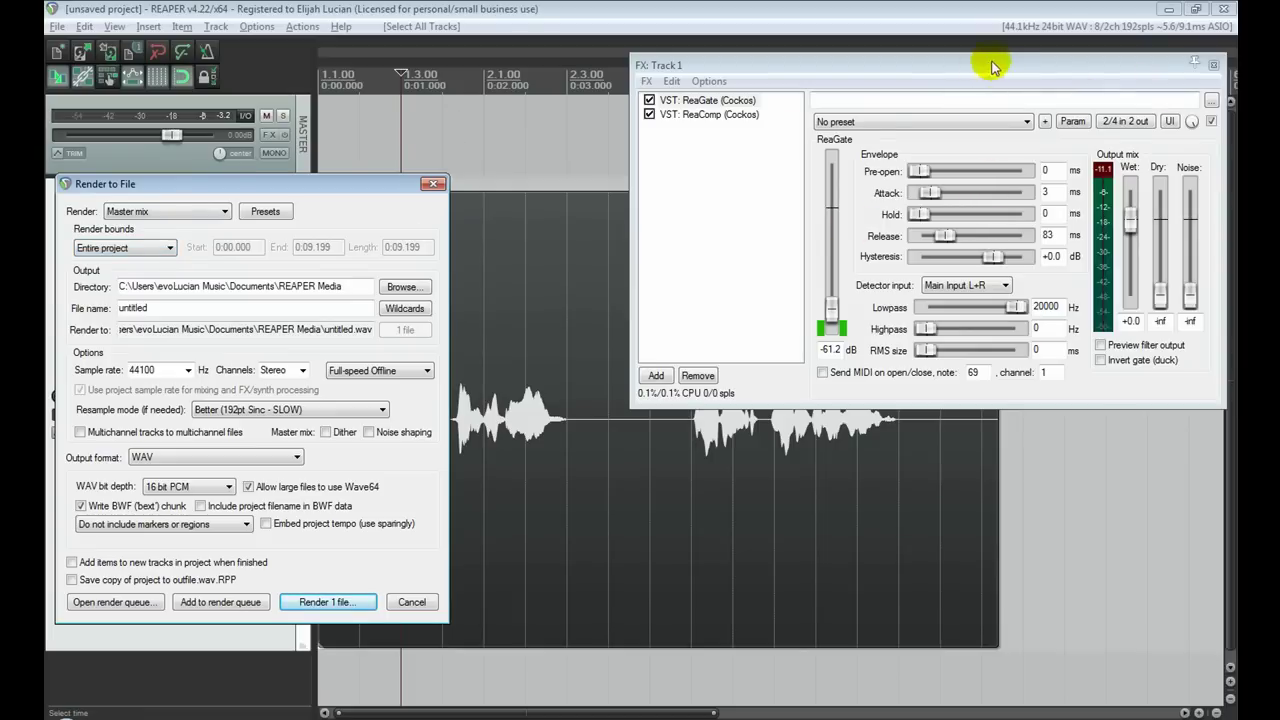
pyautogui.moveTo(993, 67); pyautogui.dragTo(1009, 276)
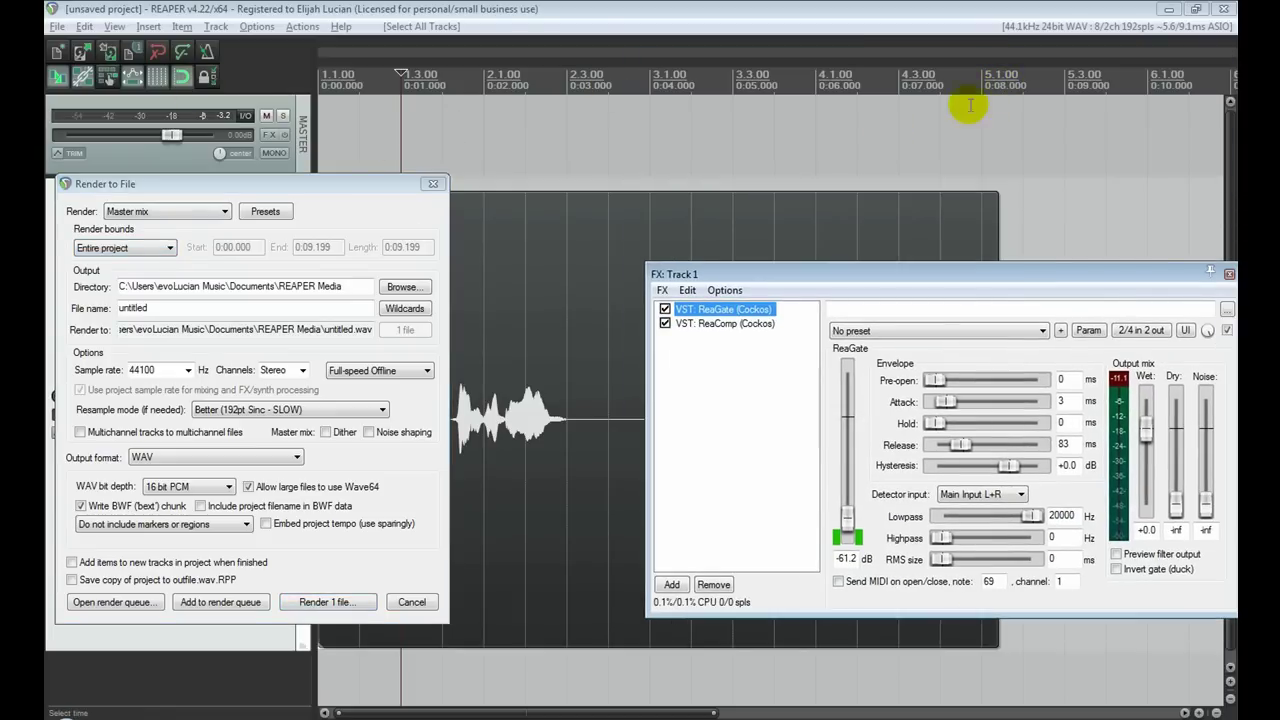
pyautogui.moveTo(970, 105); pyautogui.dragTo(318, 105)
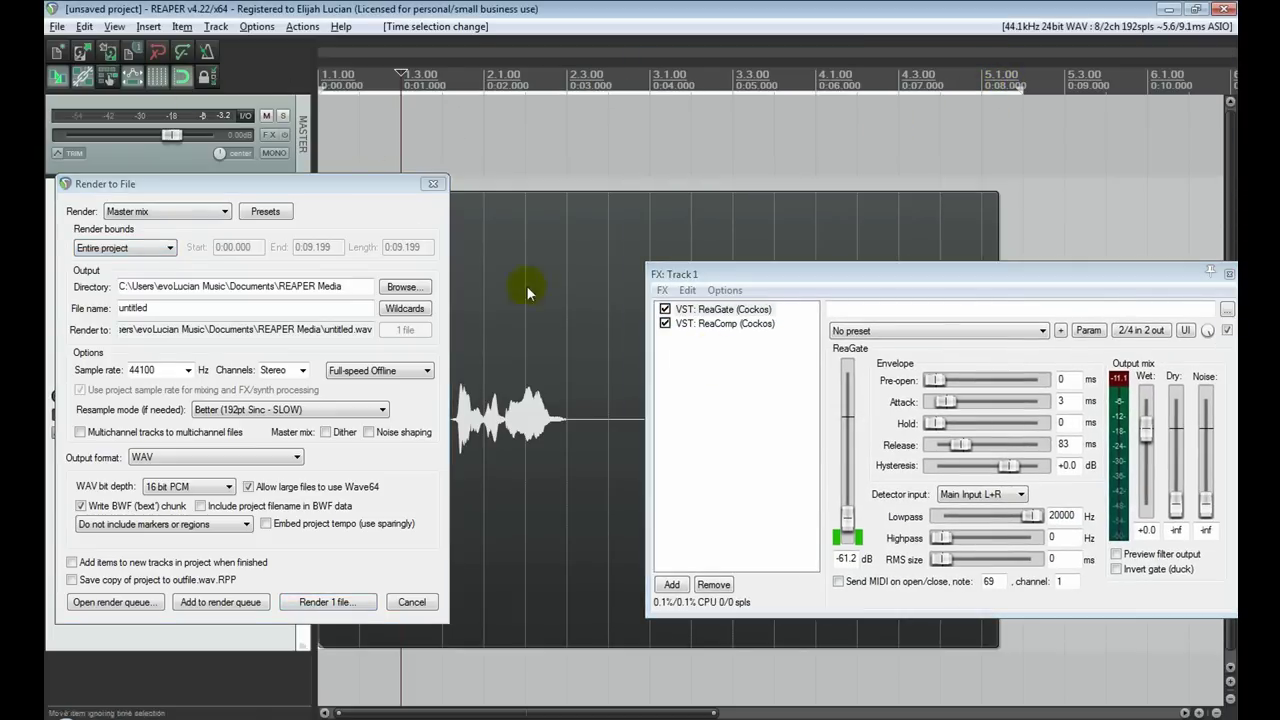
pyautogui.click(150, 248)
pyautogui.click(128, 283)
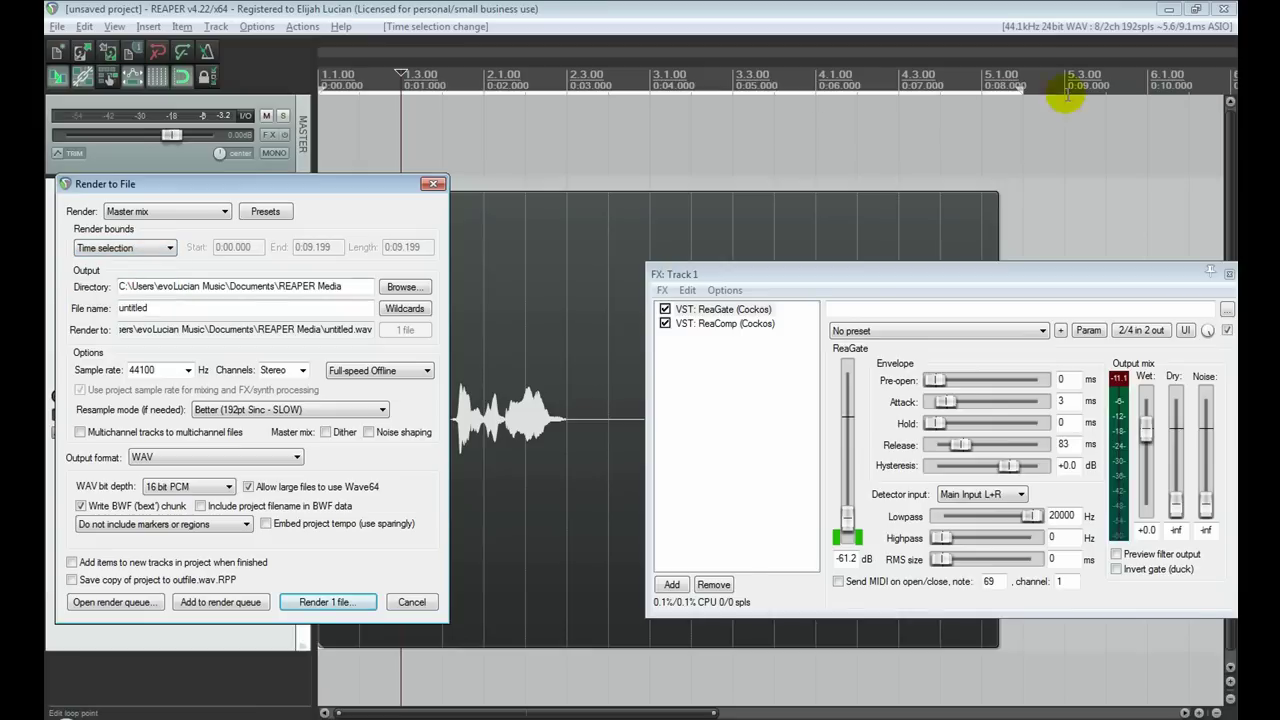
pyautogui.moveTo(1020, 88)
pyautogui.mouseDown()
pyautogui.moveTo(486, 95)
pyautogui.moveTo(1016, 94)
pyautogui.moveTo(843, 100)
pyautogui.moveTo(1006, 106)
pyautogui.mouseUp()
pyautogui.click(1229, 273)
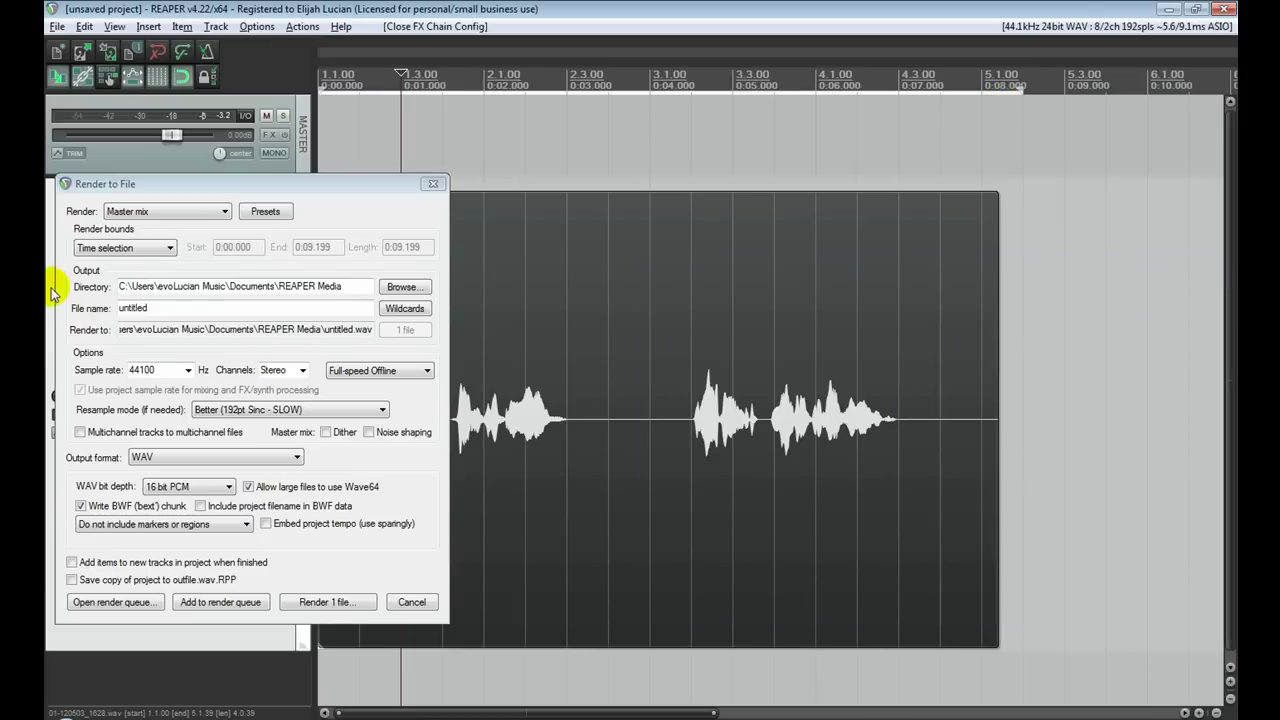
# - Set the render output directory to the Desktop folder
pyautogui.doubleClick(171, 307)
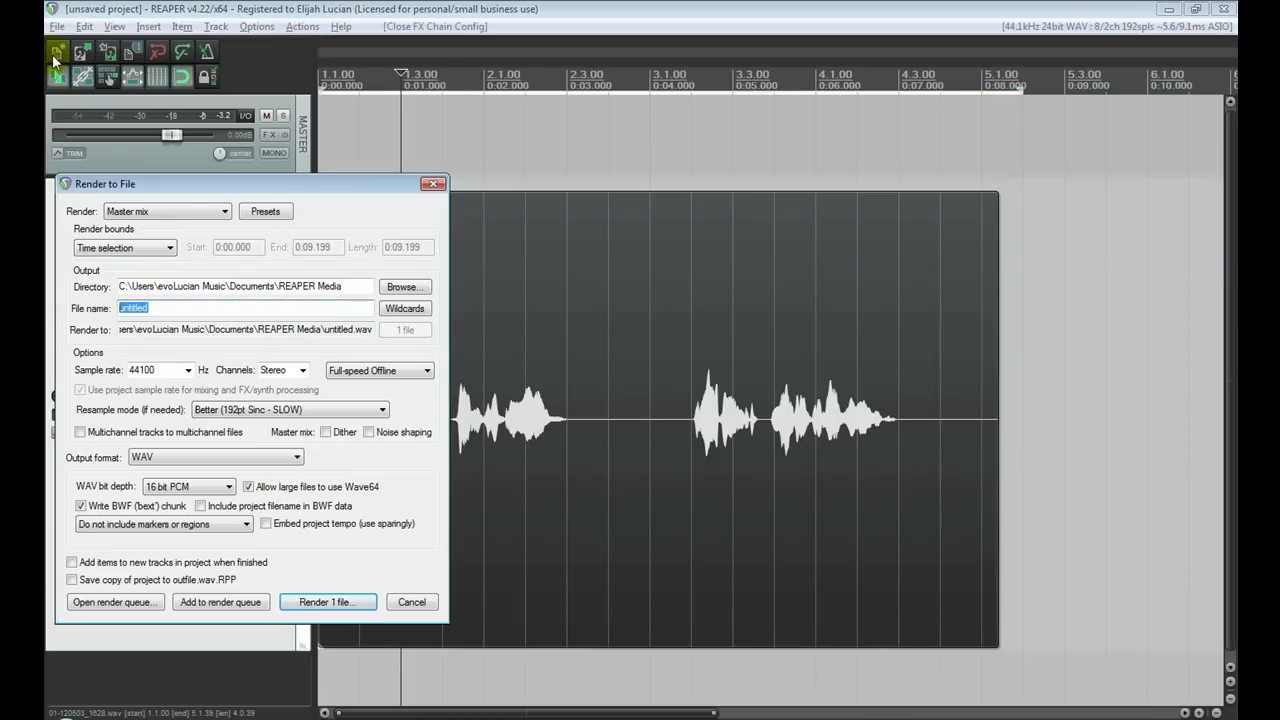
pyautogui.click(404, 287)
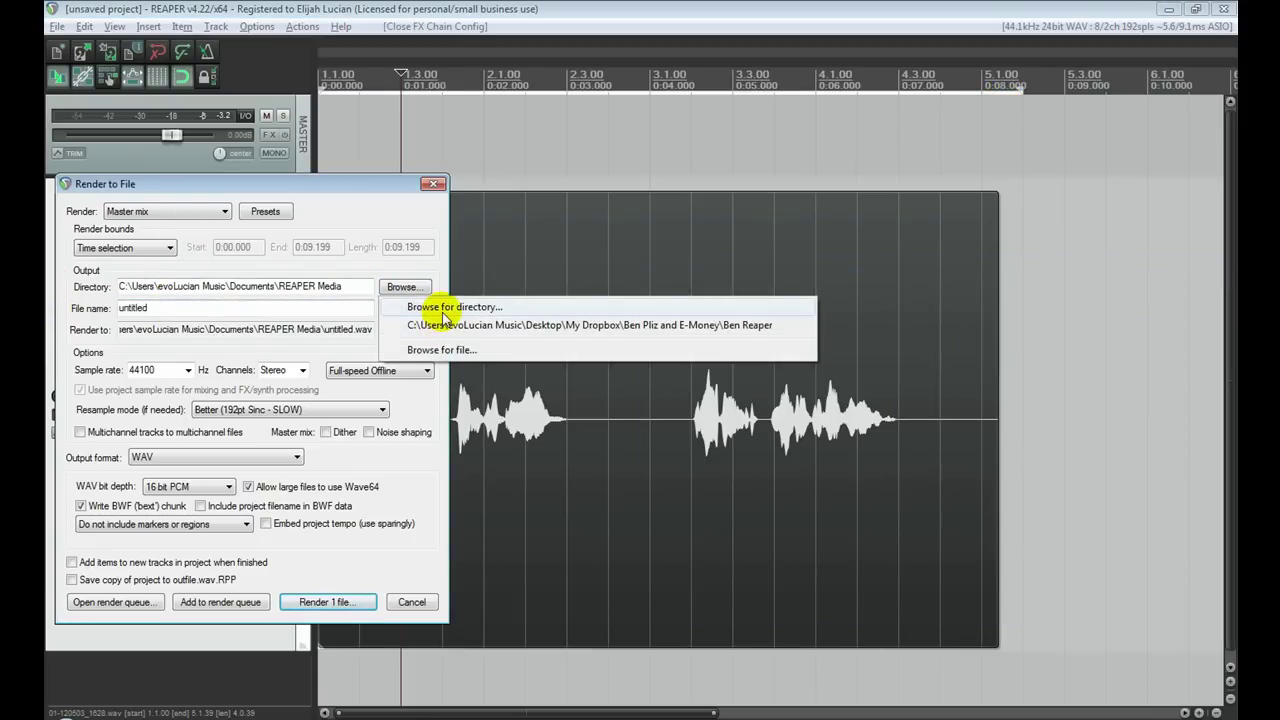
pyautogui.click(443, 312)
pyautogui.moveTo(837, 430); pyautogui.dragTo(837, 358)
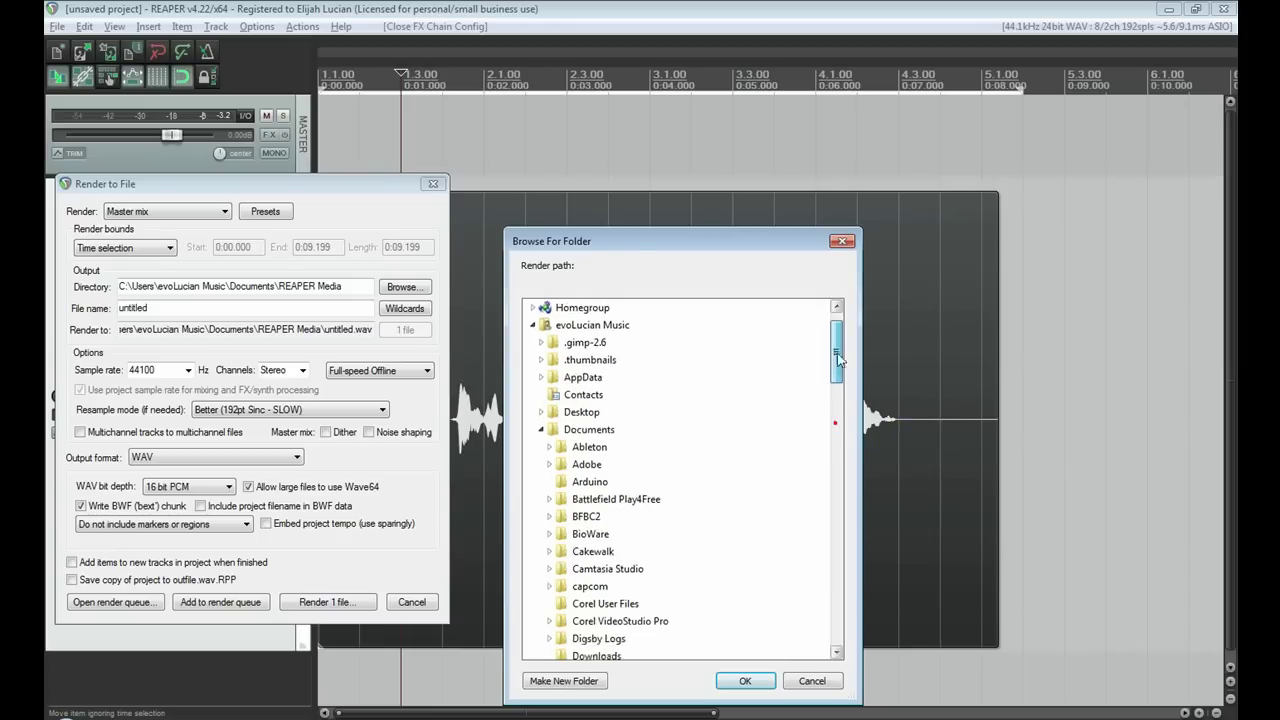
pyautogui.scroll(1, 837, 353)
pyautogui.scroll(1, 834, 353)
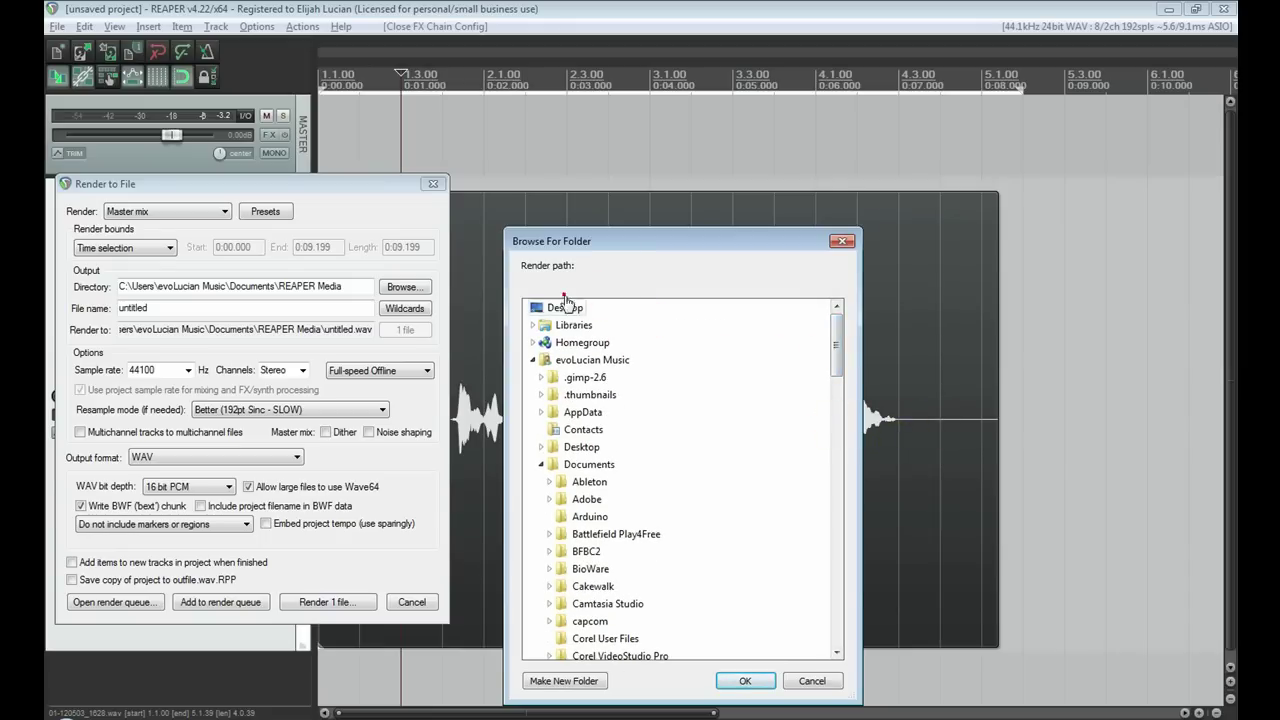
pyautogui.click(565, 303)
pyautogui.click(745, 681)
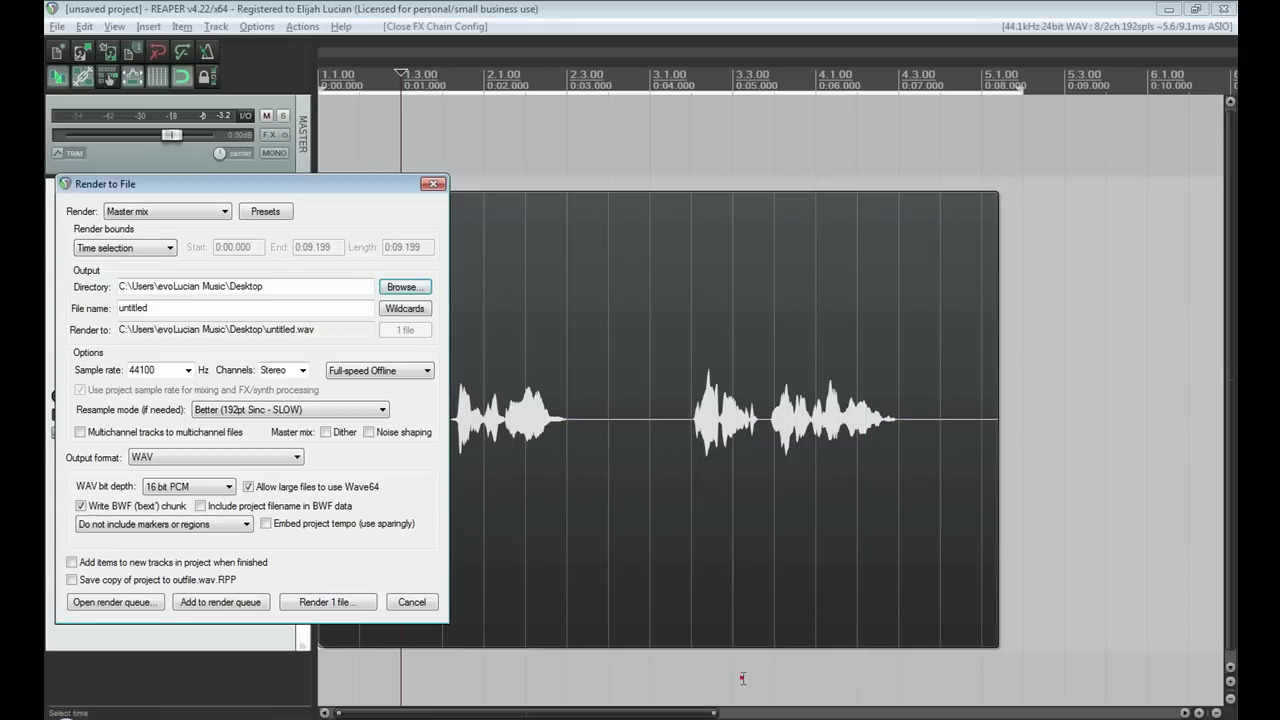
# - Name the render output file followmylead and keep the WAV bit depth at 16 bit PCM
pyautogui.doubleClick(292, 311)
pyautogui.write('followmylead')
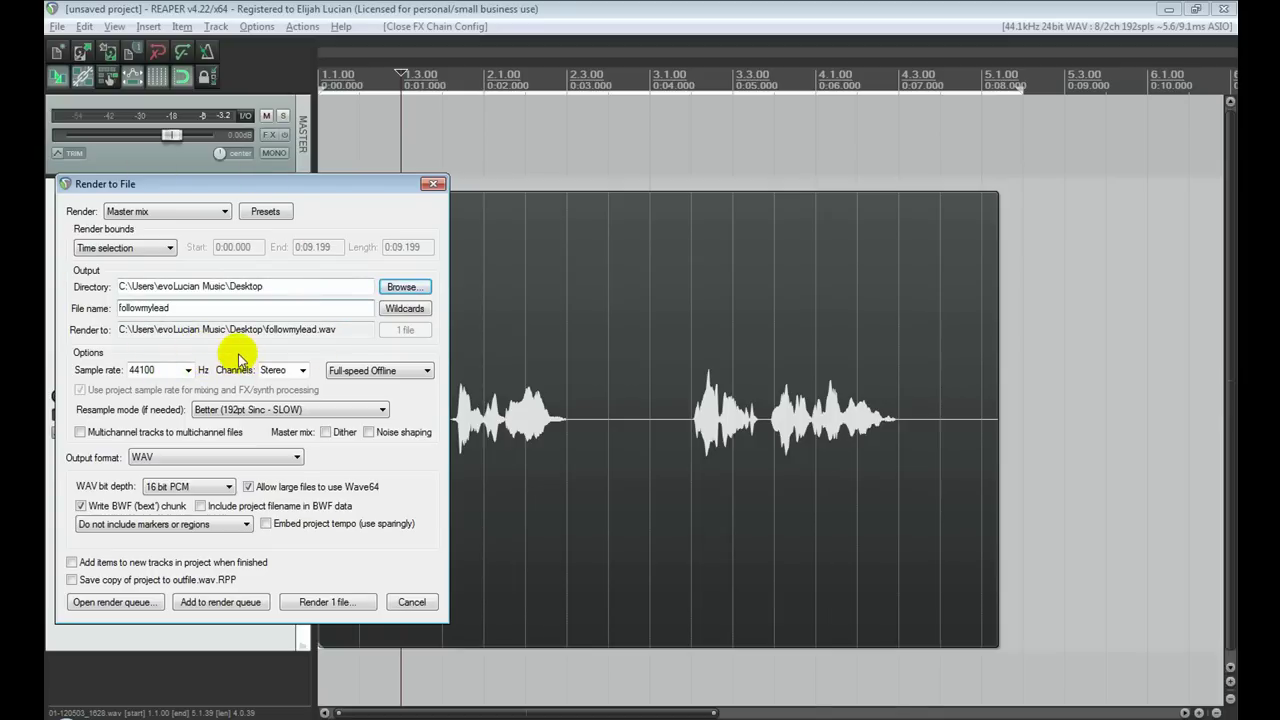
pyautogui.click(227, 487)
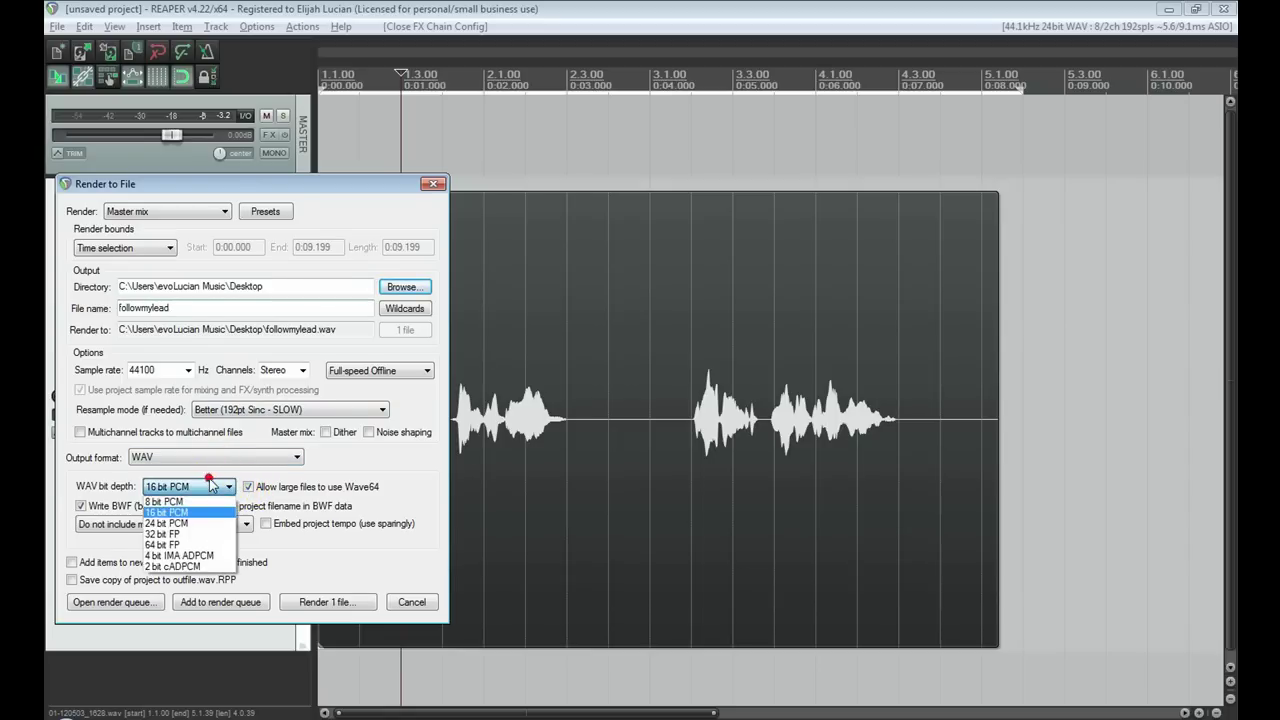
pyautogui.click(200, 486)
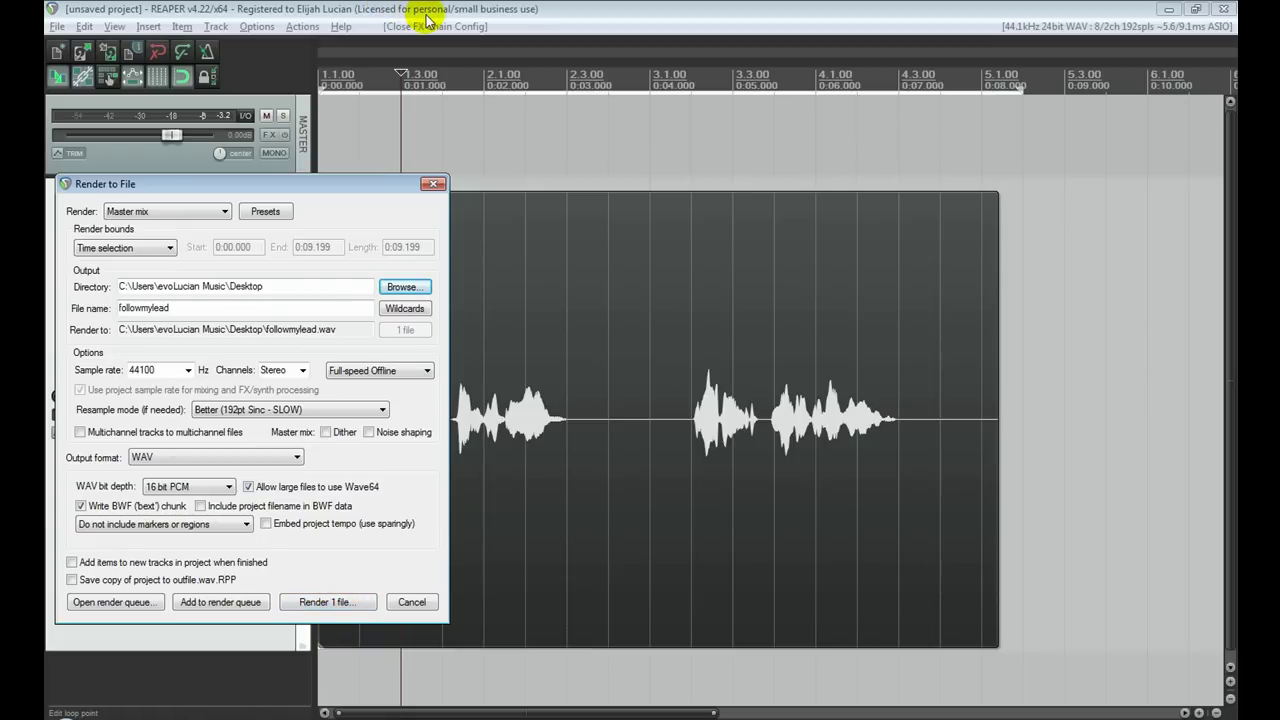
# - Render the file and place the finished followmylead.wav on a new track below track 1
pyautogui.click(332, 601)
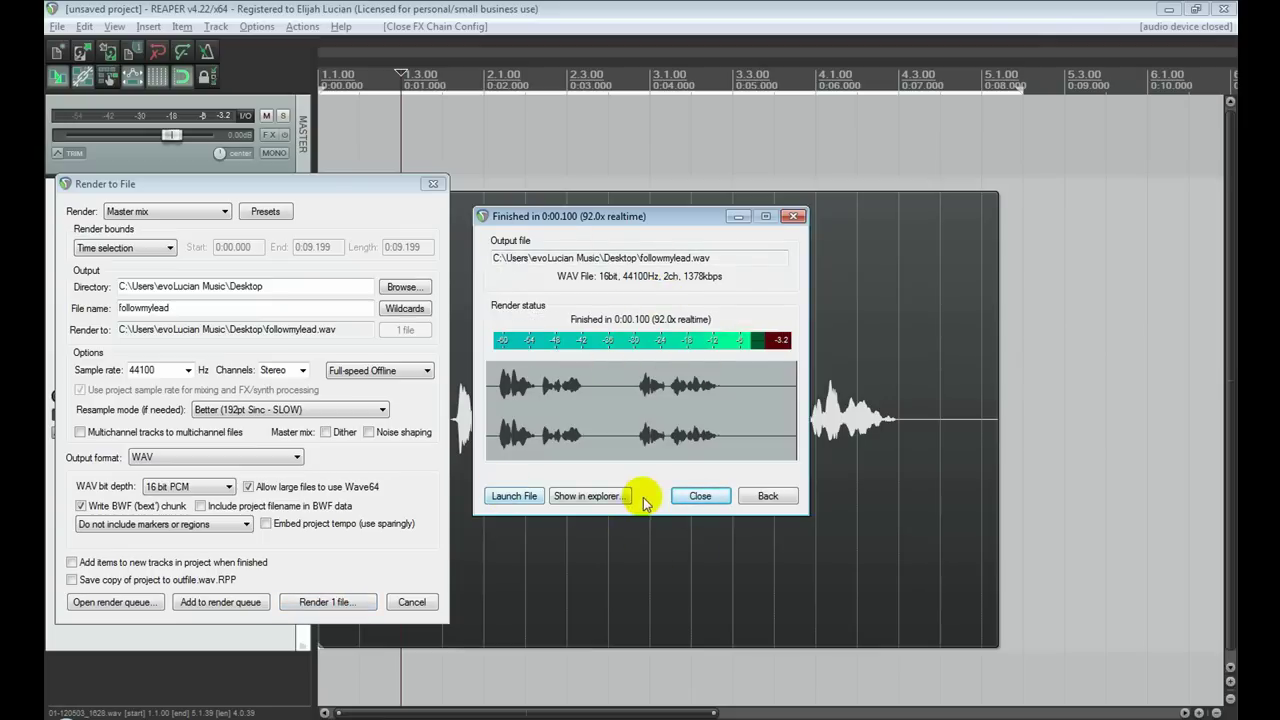
pyautogui.click(600, 495)
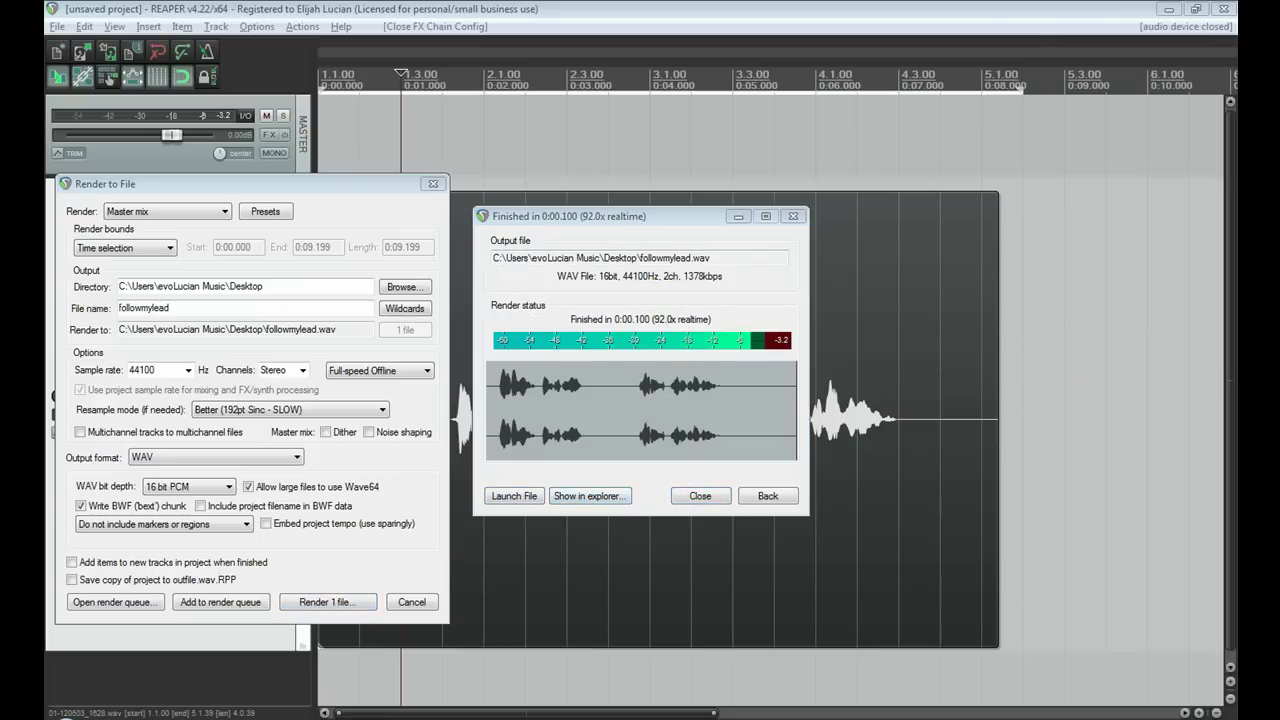
pyautogui.moveTo(597, 672); pyautogui.dragTo(598, 675)
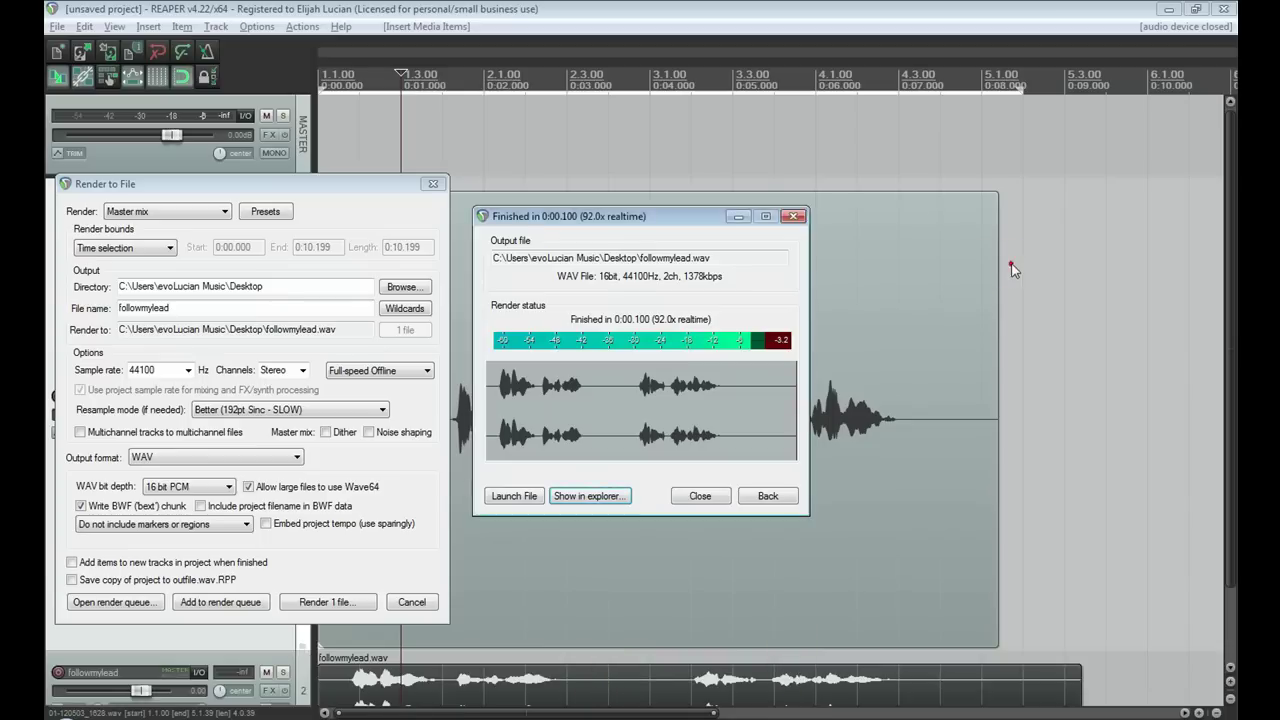
pyautogui.click(793, 217)
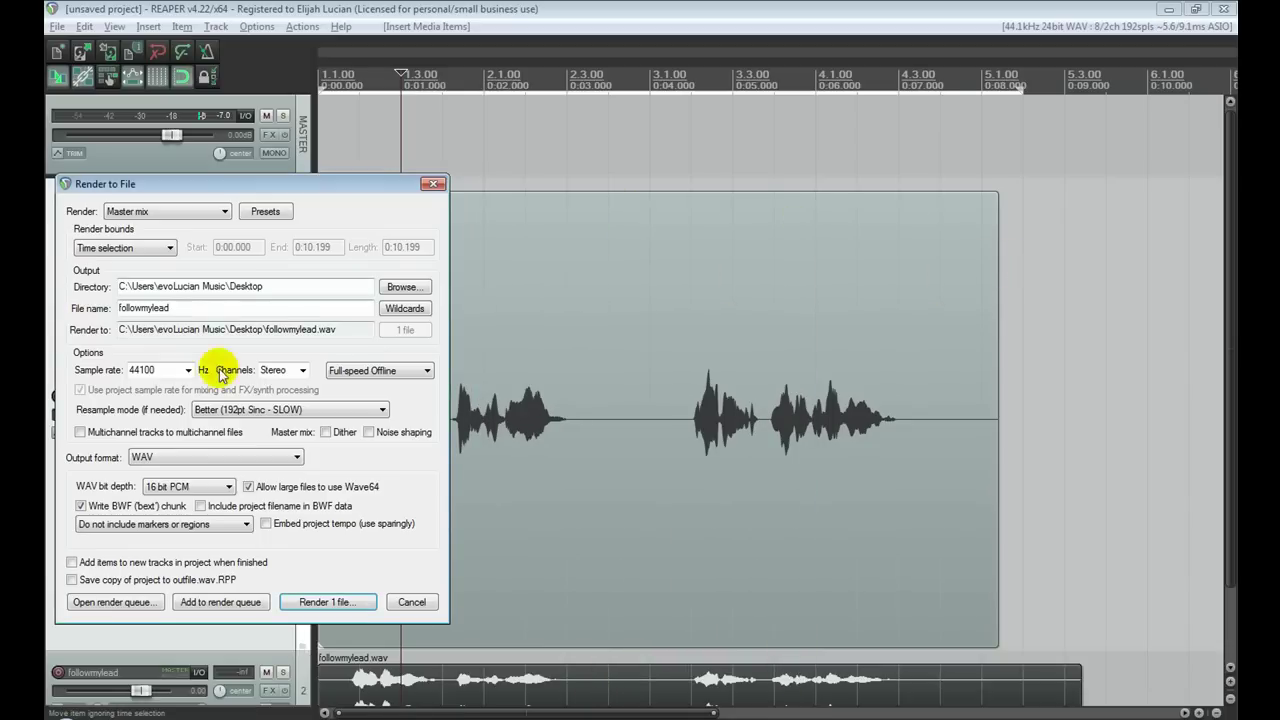
# - Set the render channels to Mono and close the Render to File dialog
pyautogui.click(290, 370)
pyautogui.click(295, 392)
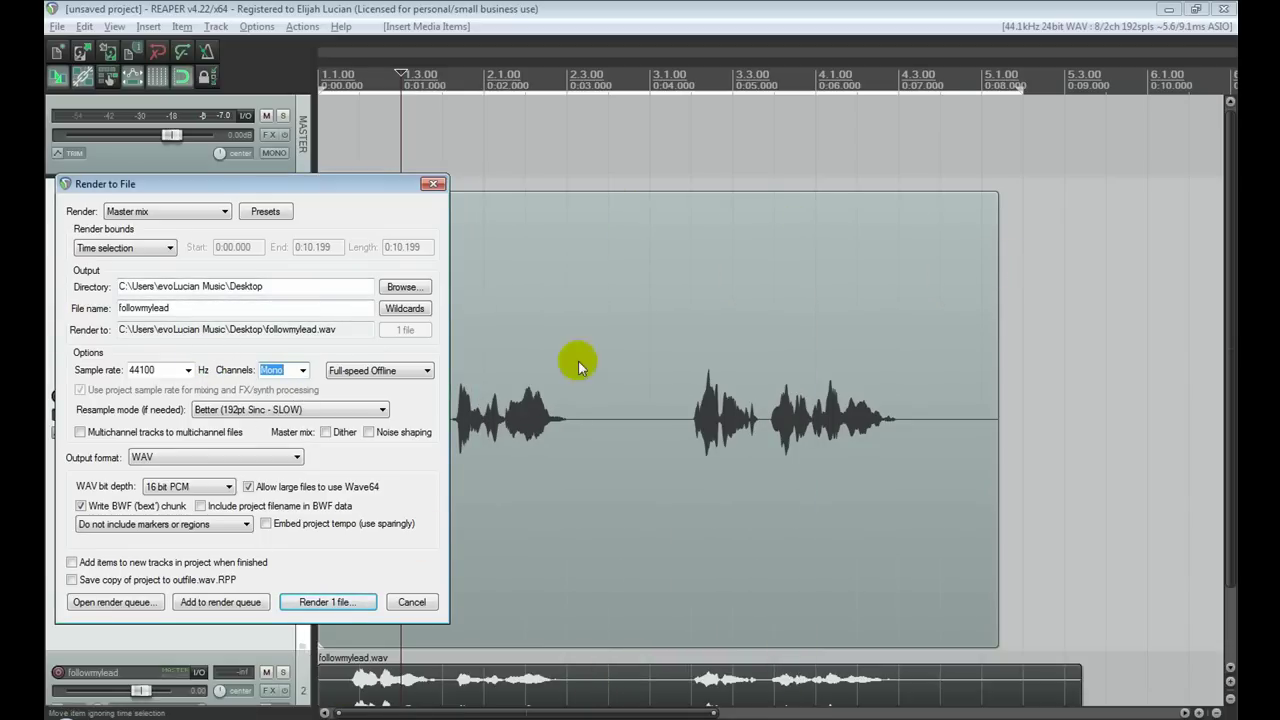
pyautogui.click(432, 187)
# - Fit both tracks in view and compare the waveform of followmylead.wav with the original recording
pyautogui.click(989, 380)
pyautogui.scroll(-5, 783, 374)
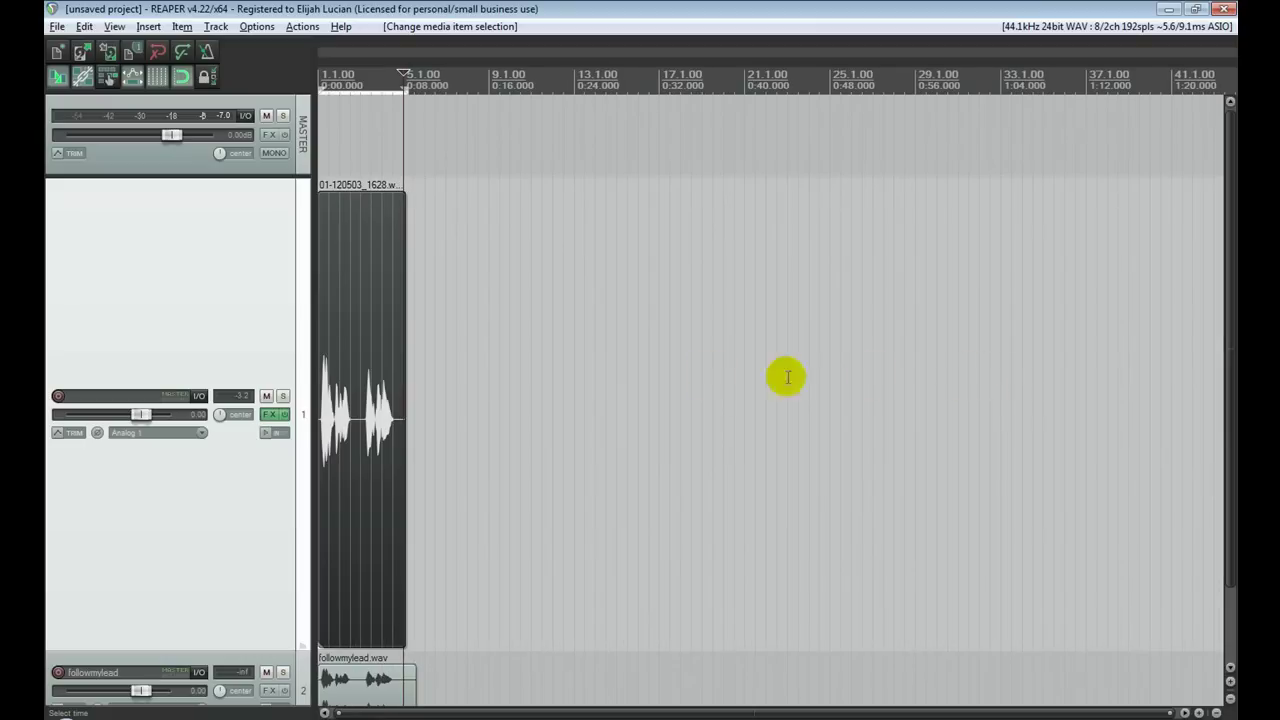
pyautogui.scroll(8, 414, 400)
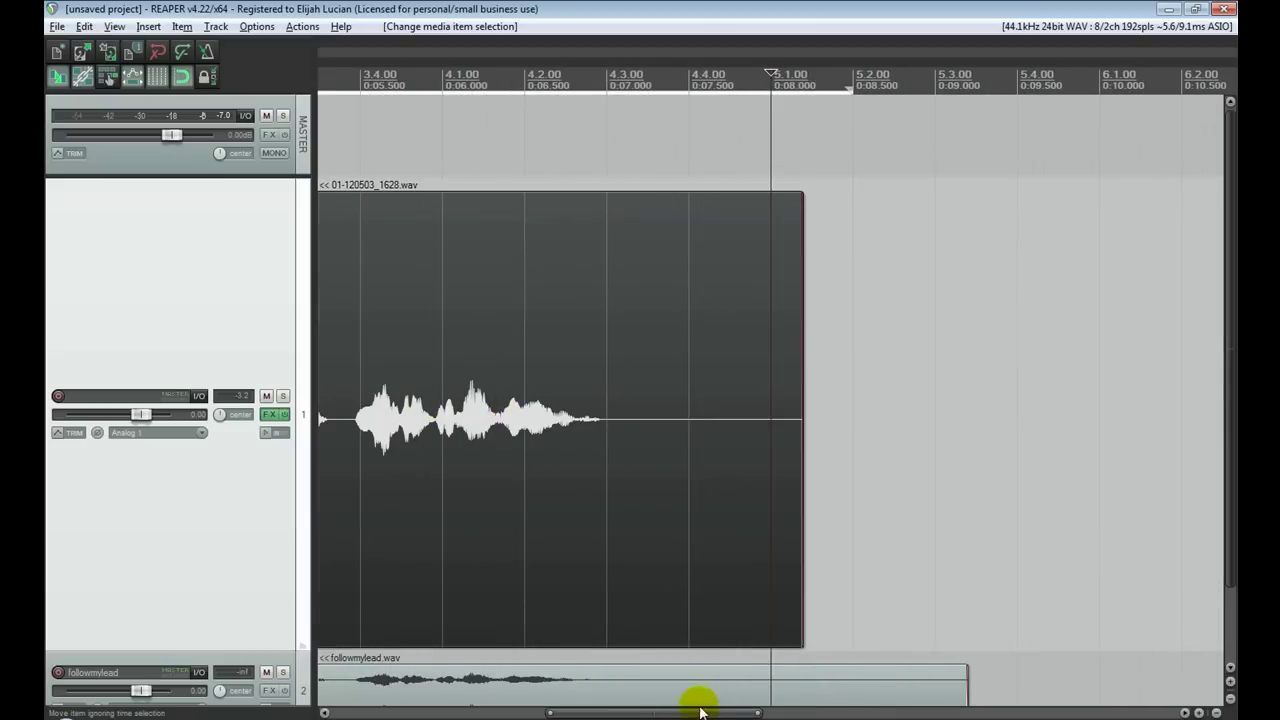
pyautogui.press('Home')
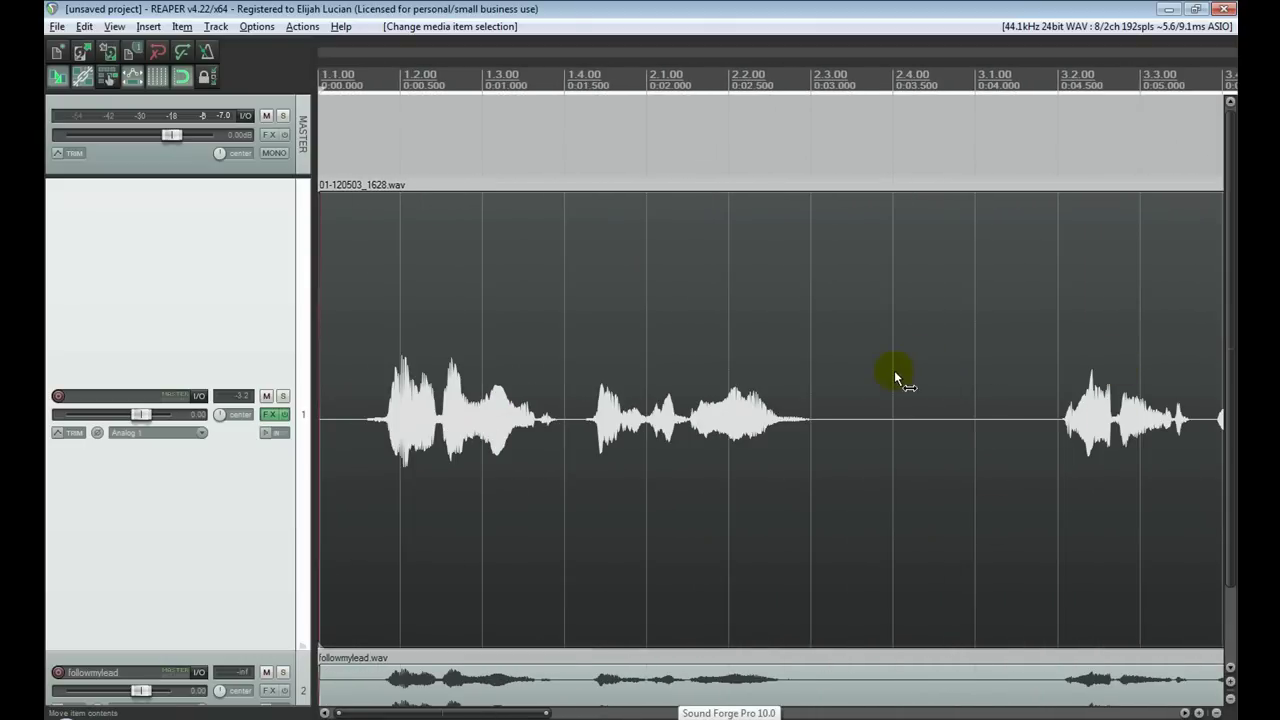
pyautogui.press('`')
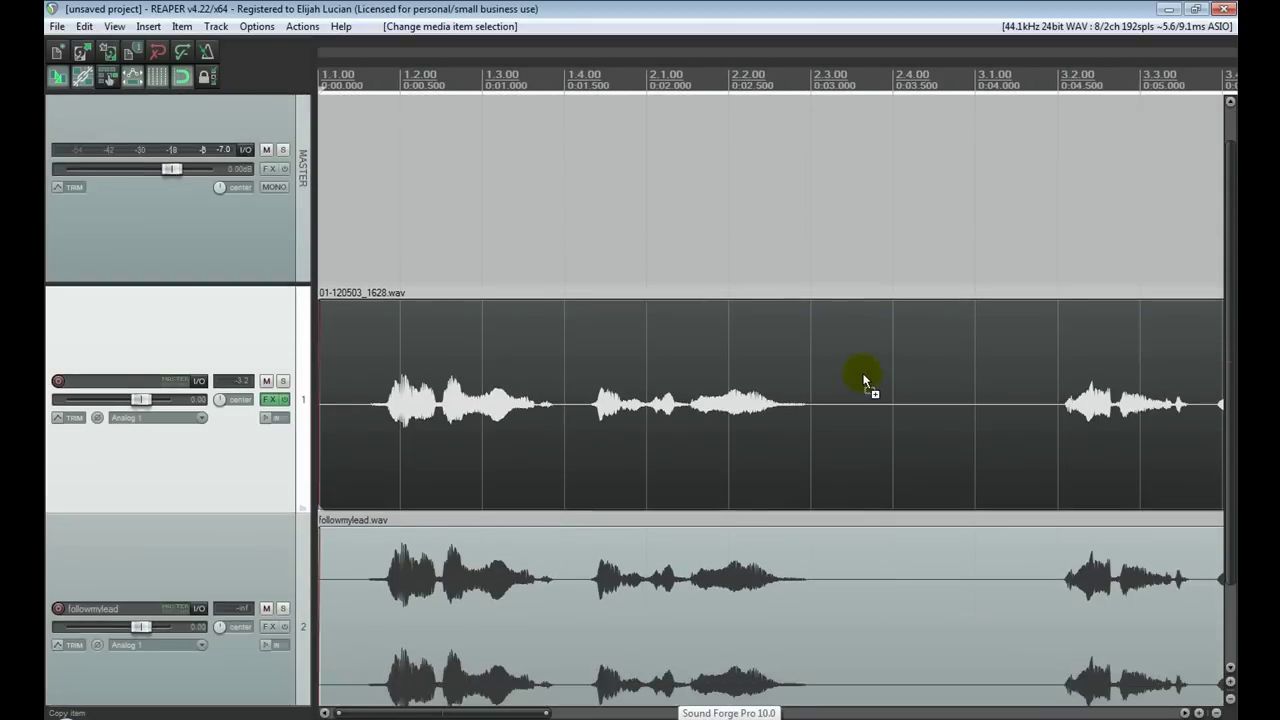
pyautogui.scroll(-3, 862, 372)
pyautogui.scroll(1, 862, 374)
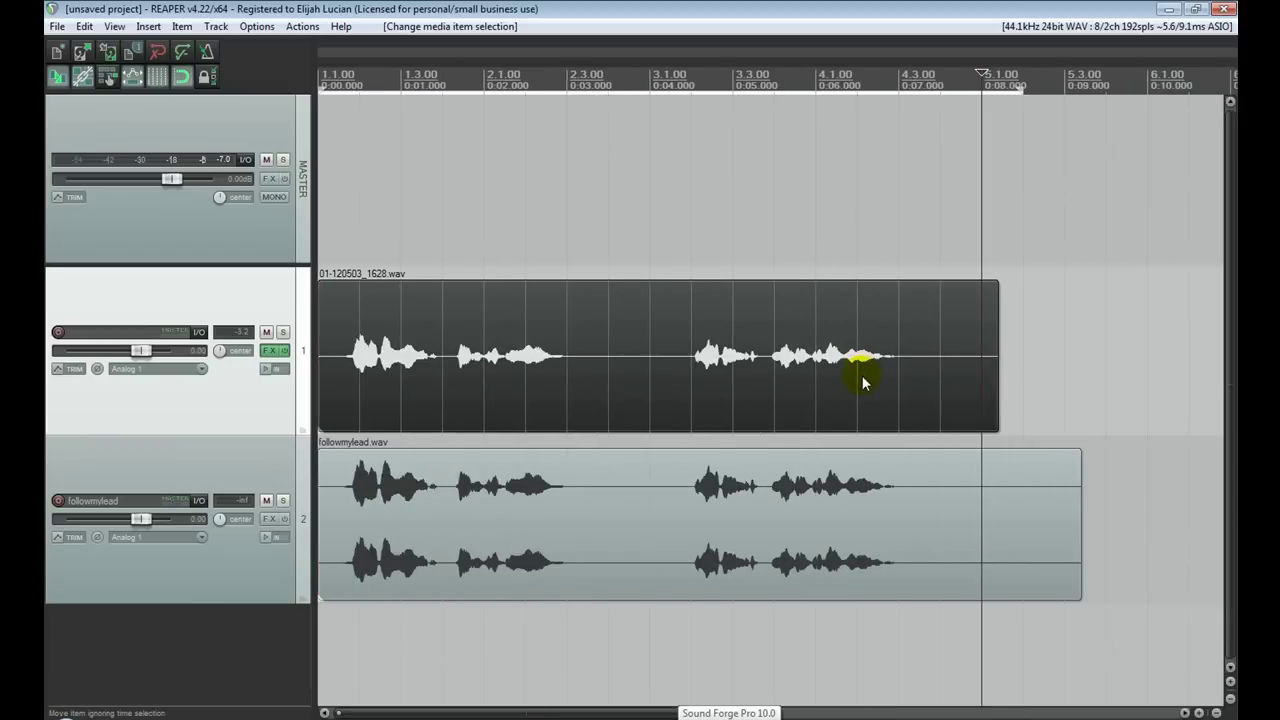
pyautogui.click(484, 525)
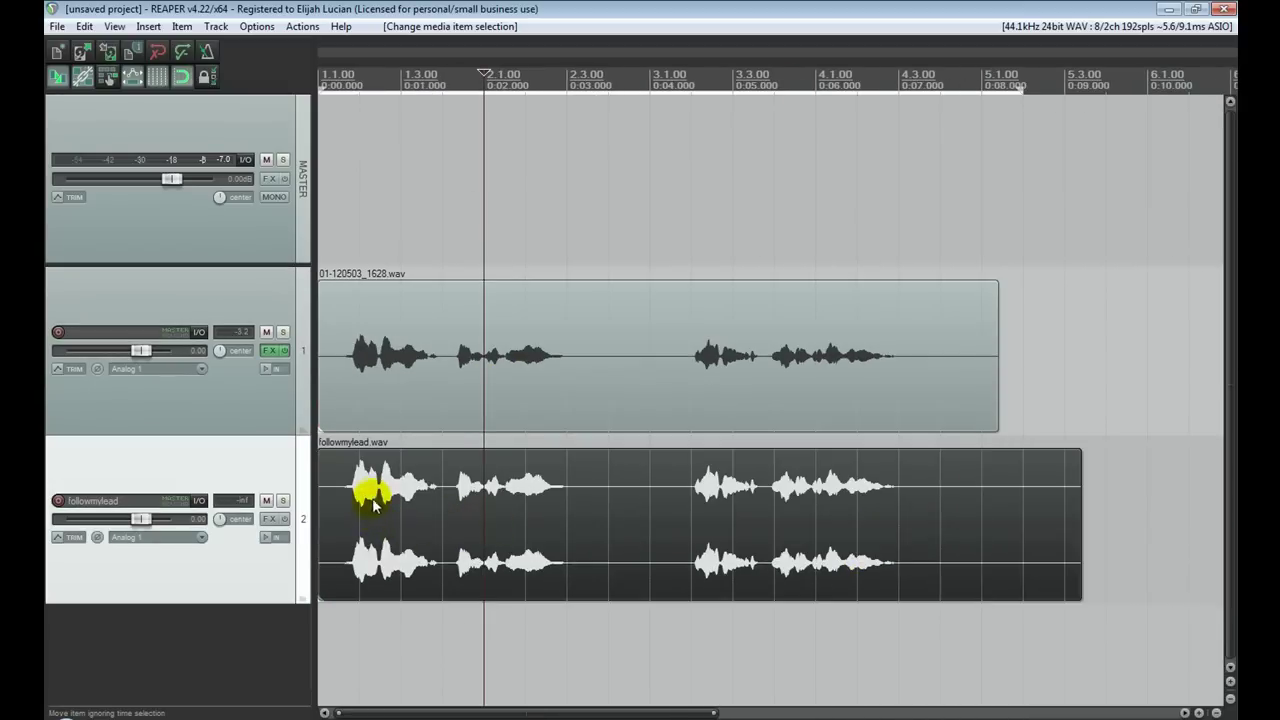
pyautogui.keyDown('ctrl'); pyautogui.scroll(2, 360, 510); pyautogui.keyUp('ctrl')
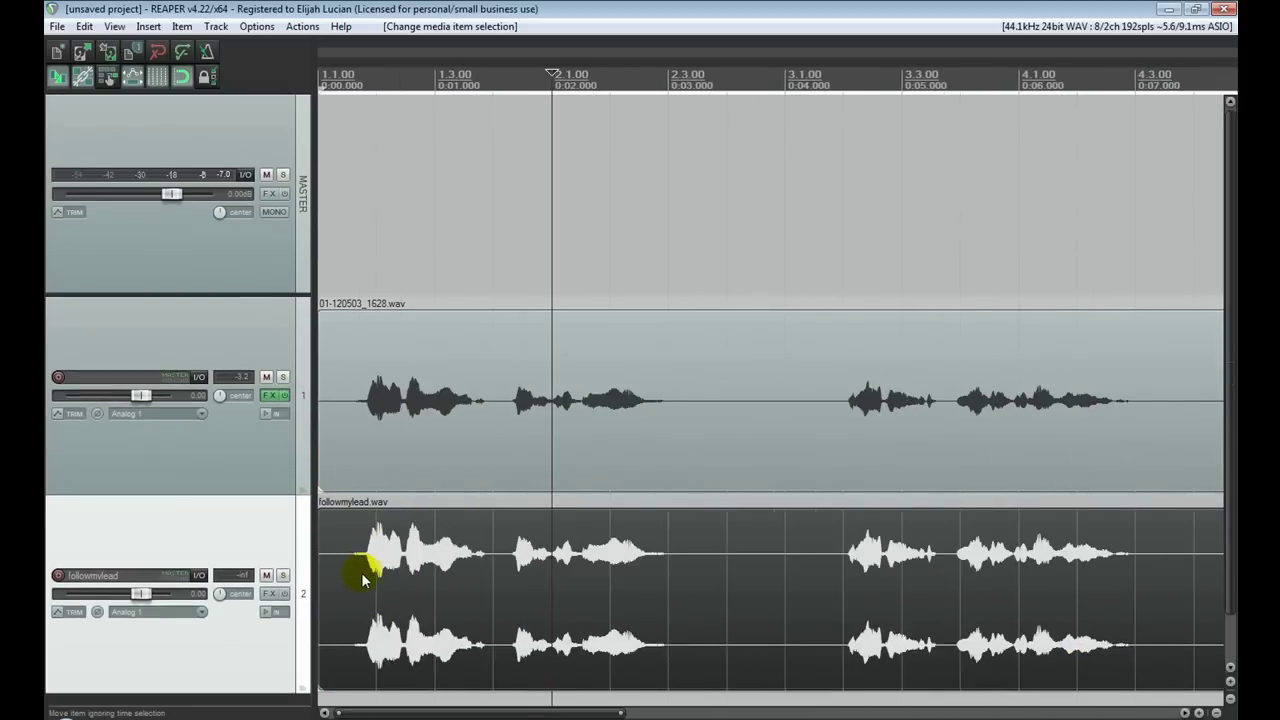
# - Compare the stereo followmylead.wav waveform with the original recording up close
pyautogui.scroll(5, 360, 572)
pyautogui.keyDown('ctrl'); pyautogui.scroll(-2, 403, 563); pyautogui.keyUp('ctrl')
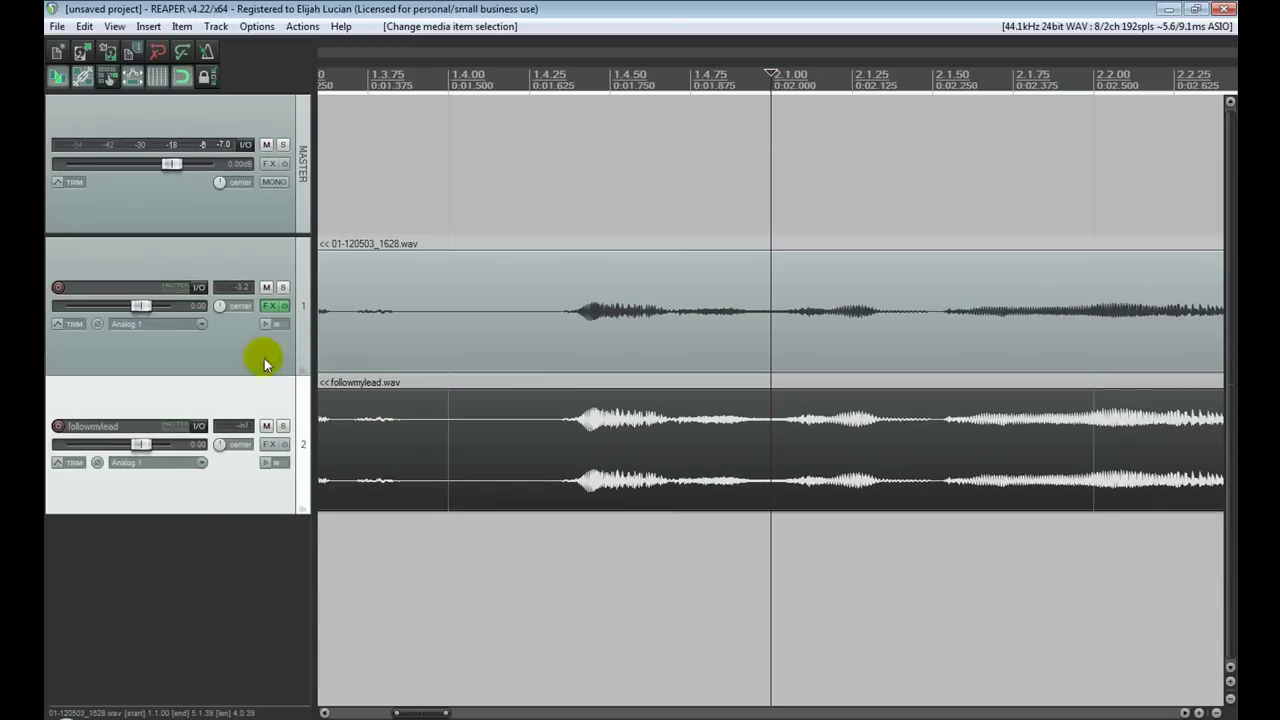
pyautogui.moveTo(243, 376); pyautogui.dragTo(209, 554)
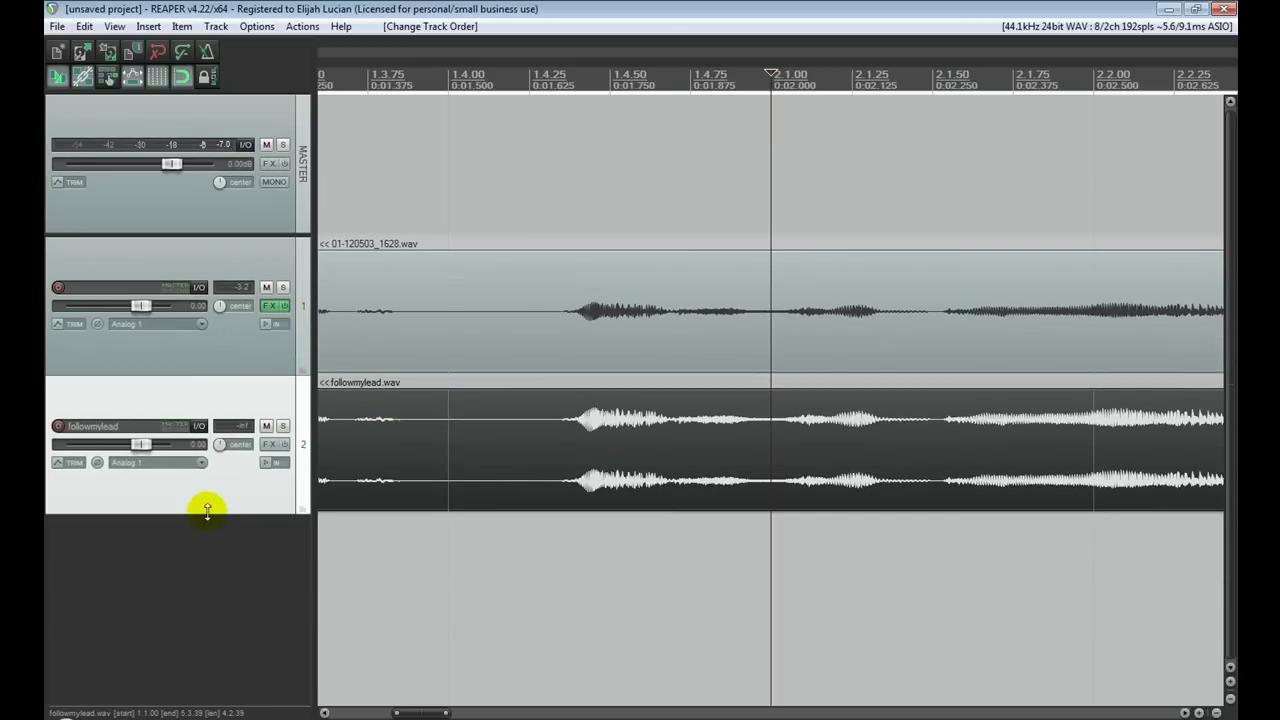
pyautogui.hscroll(-6, 407, 501)
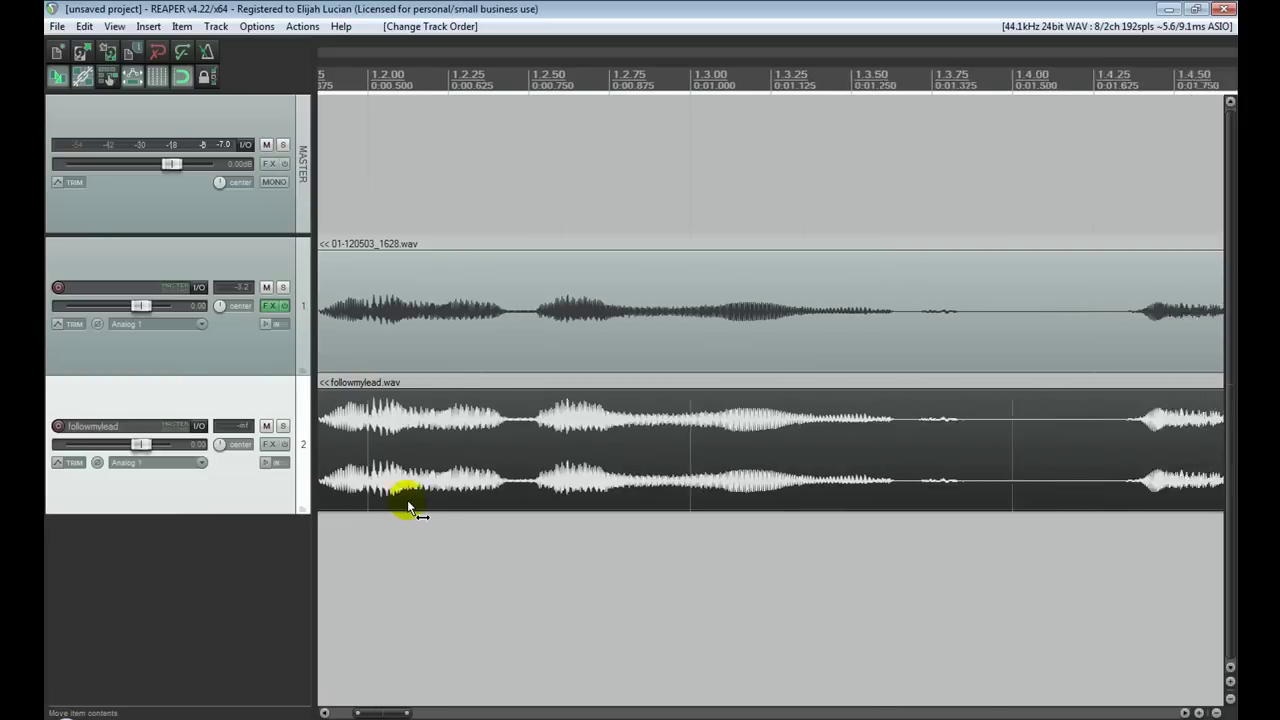
pyautogui.scroll(-2, 408, 499)
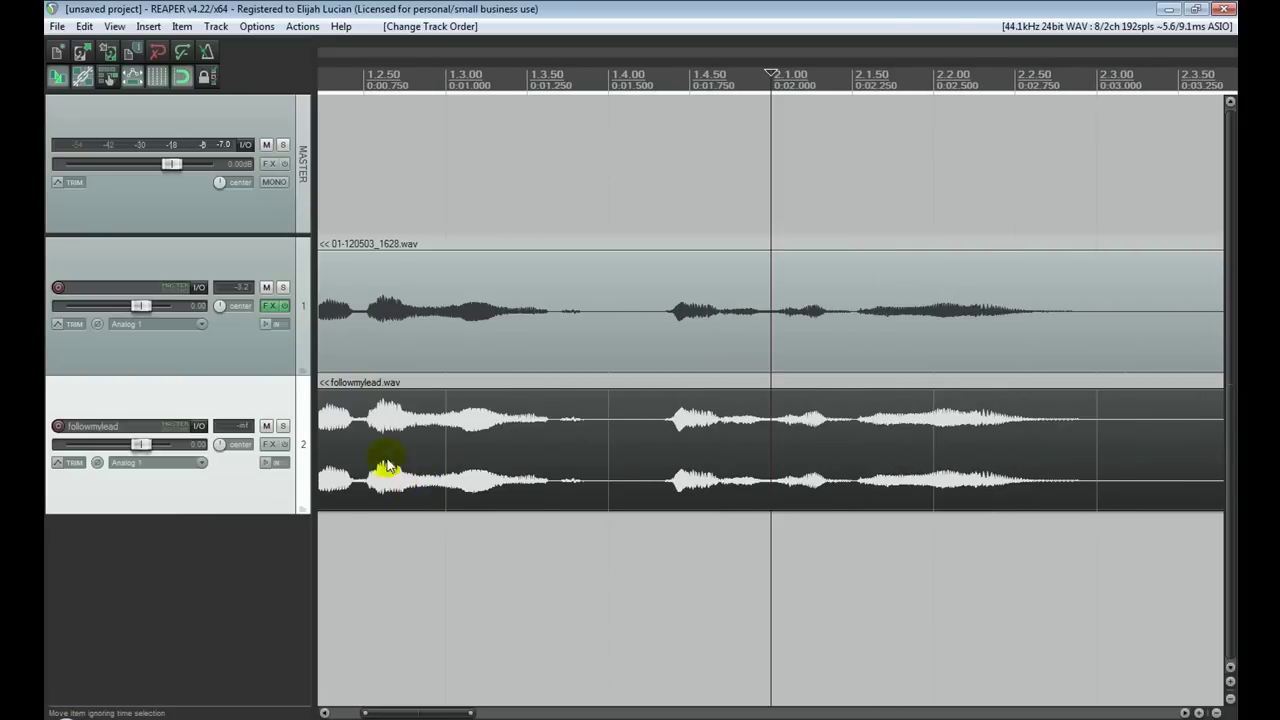
# - Undo the recent track order changes and delete the stereo followmylead.wav item from track 2
pyautogui.click(340, 430)
pyautogui.press('Delete')
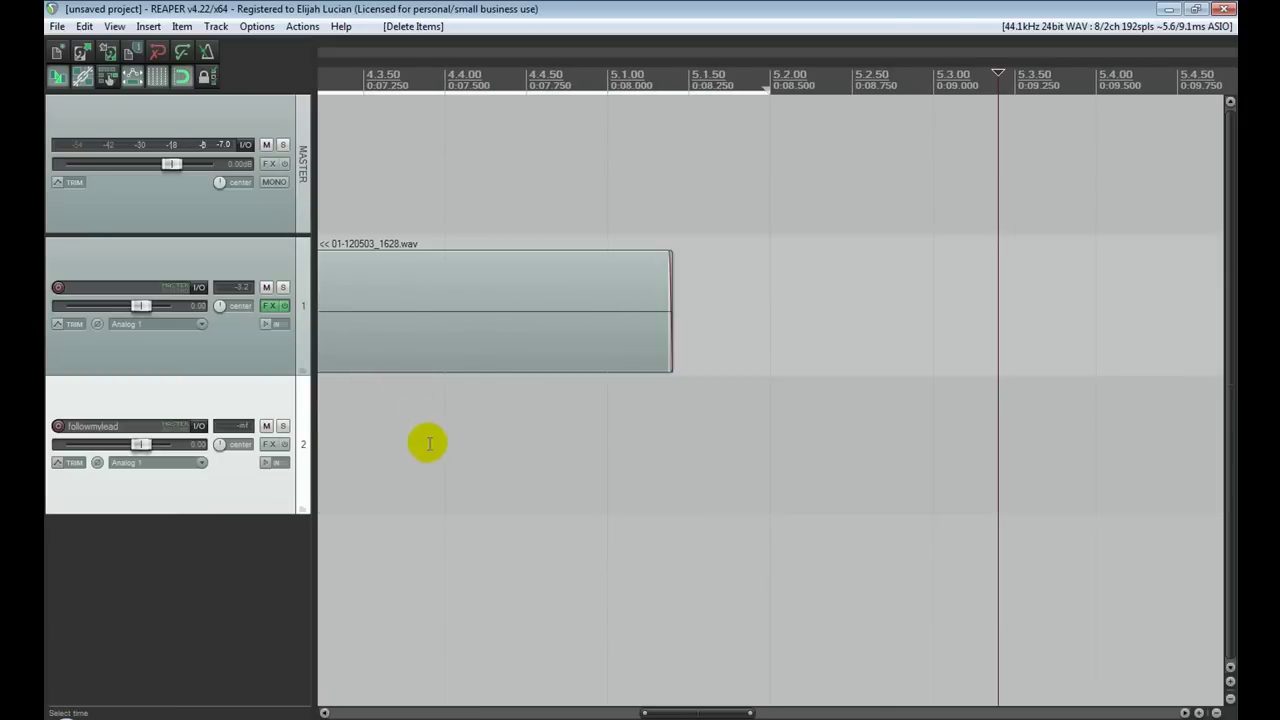
pyautogui.hotkey('ctrl', 'z')
pyautogui.hotkey('ctrl', 'z')
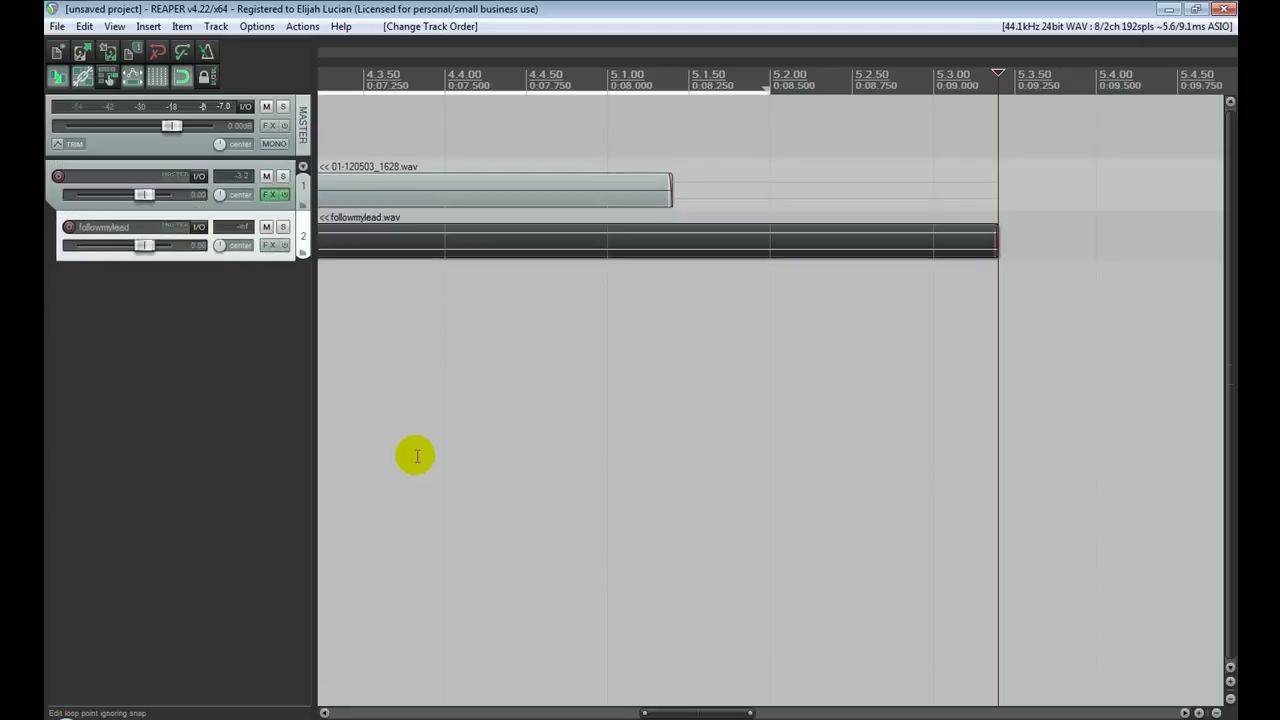
pyautogui.hotkey('ctrl', 'z')
pyautogui.click(424, 270)
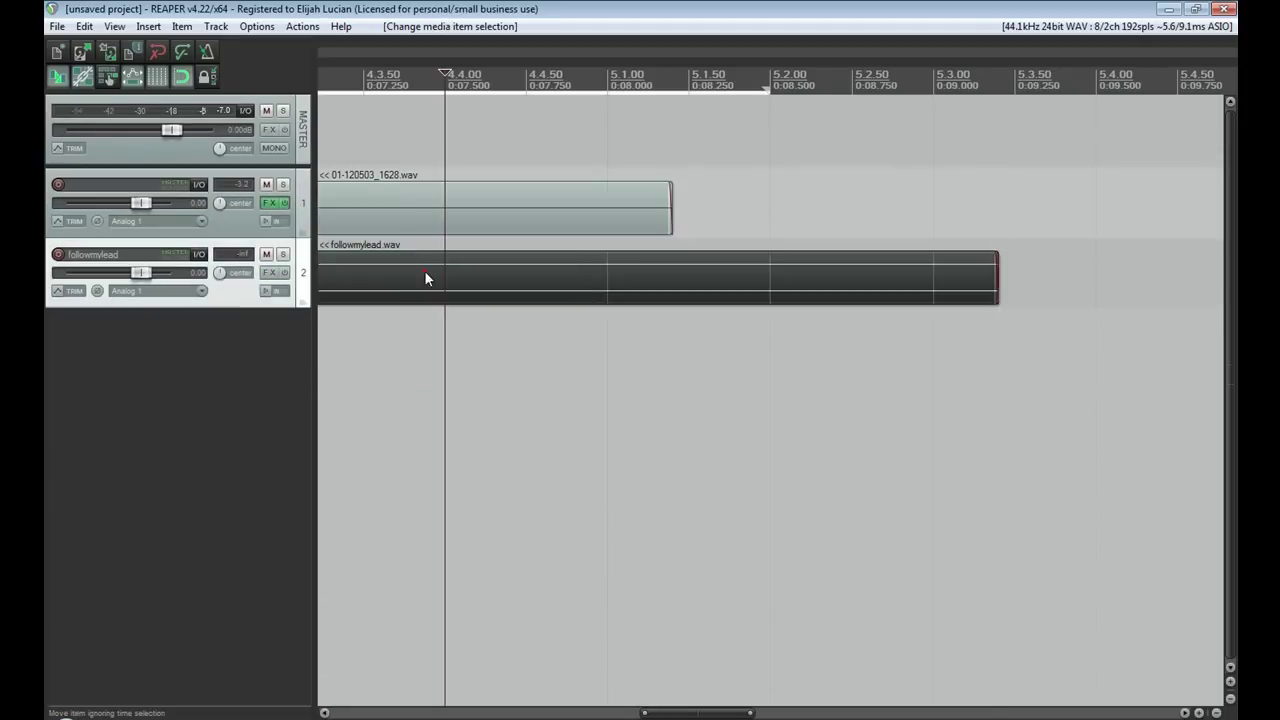
pyautogui.press('Delete')
pyautogui.click(430, 221)
pyautogui.hotkey('ctrl', 'e')
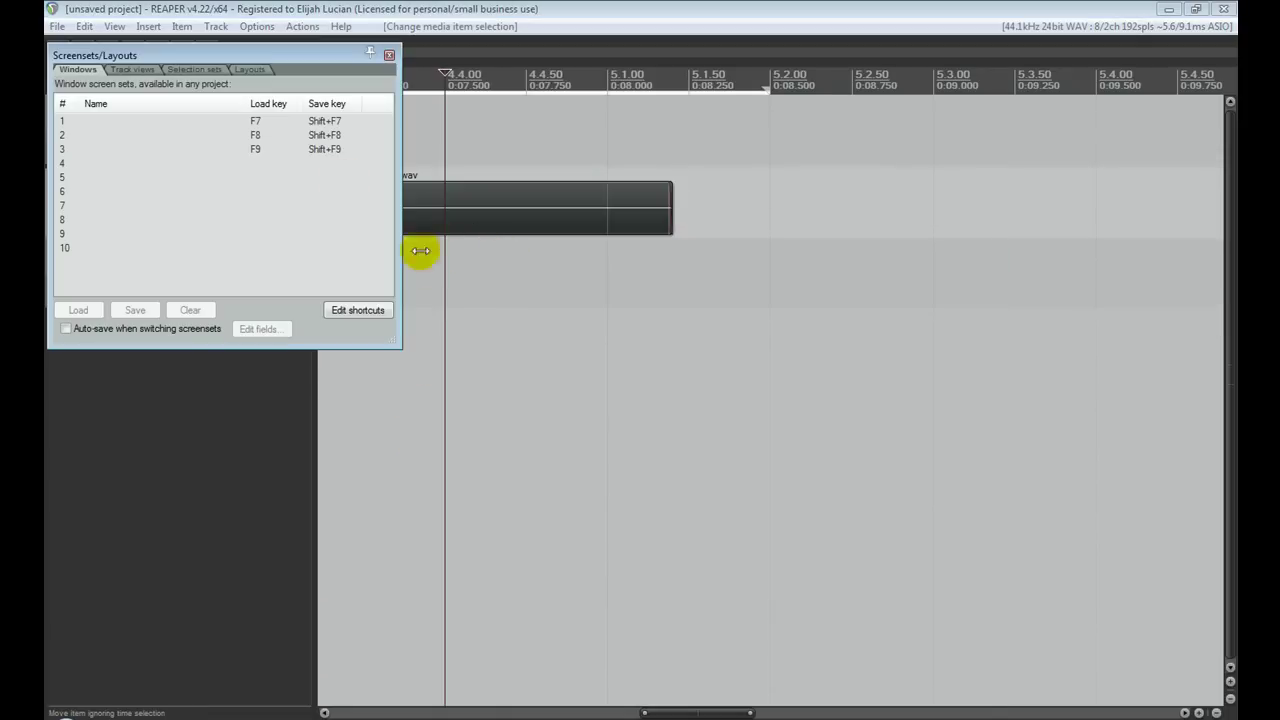
pyautogui.click(394, 50)
pyautogui.hotkey('ctrl', 'r')
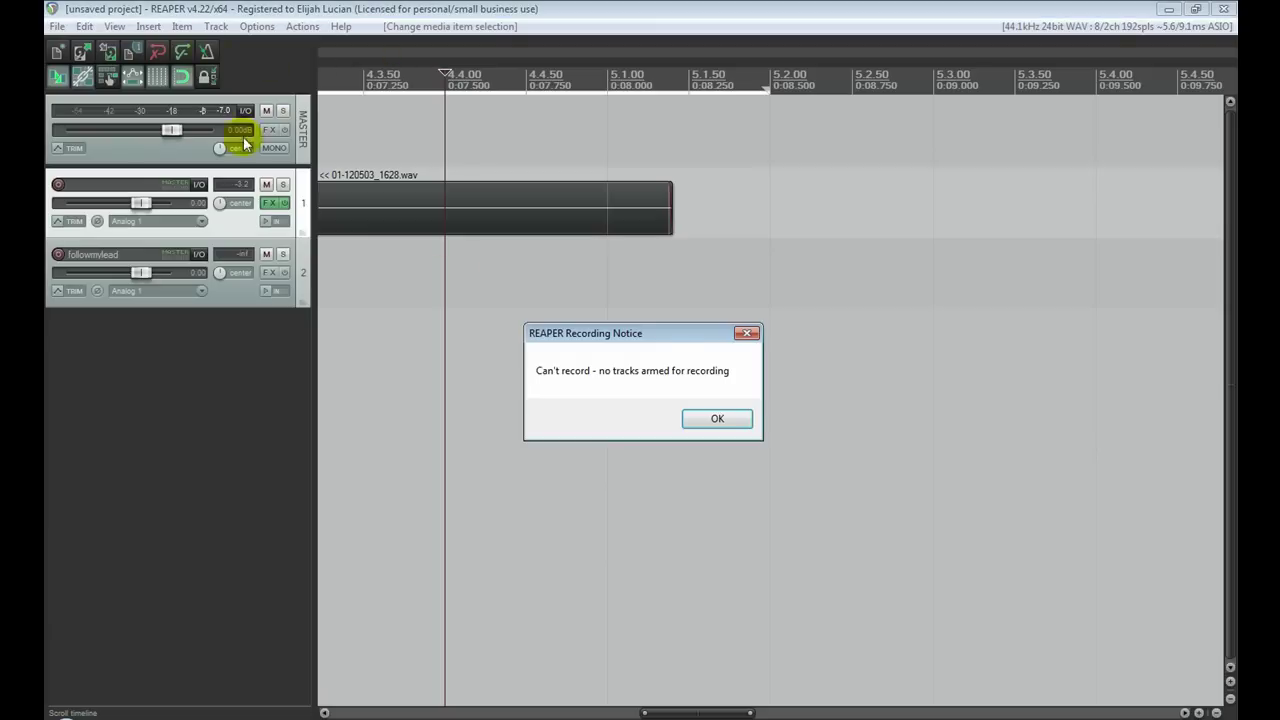
pyautogui.click(717, 418)
# - Render the master mix again as a mono 16 bit WAV, overwriting the existing followmylead.wav
pyautogui.click(56, 26)
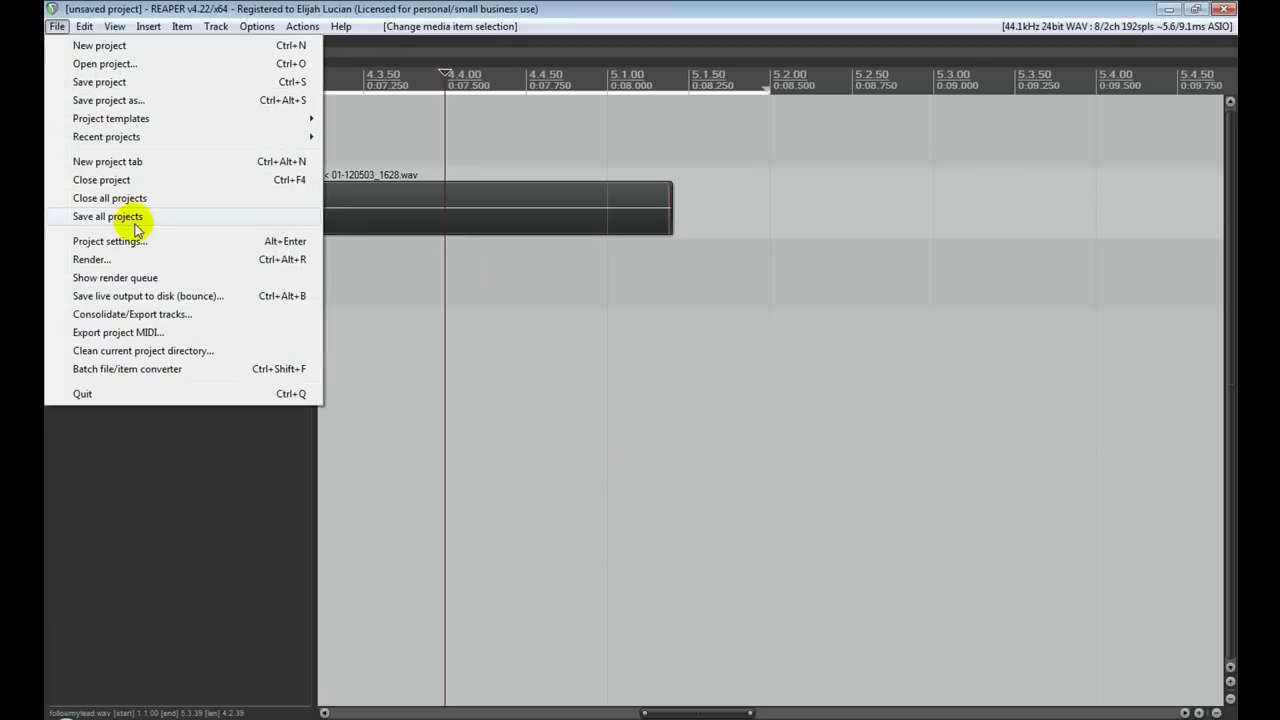
pyautogui.click(92, 259)
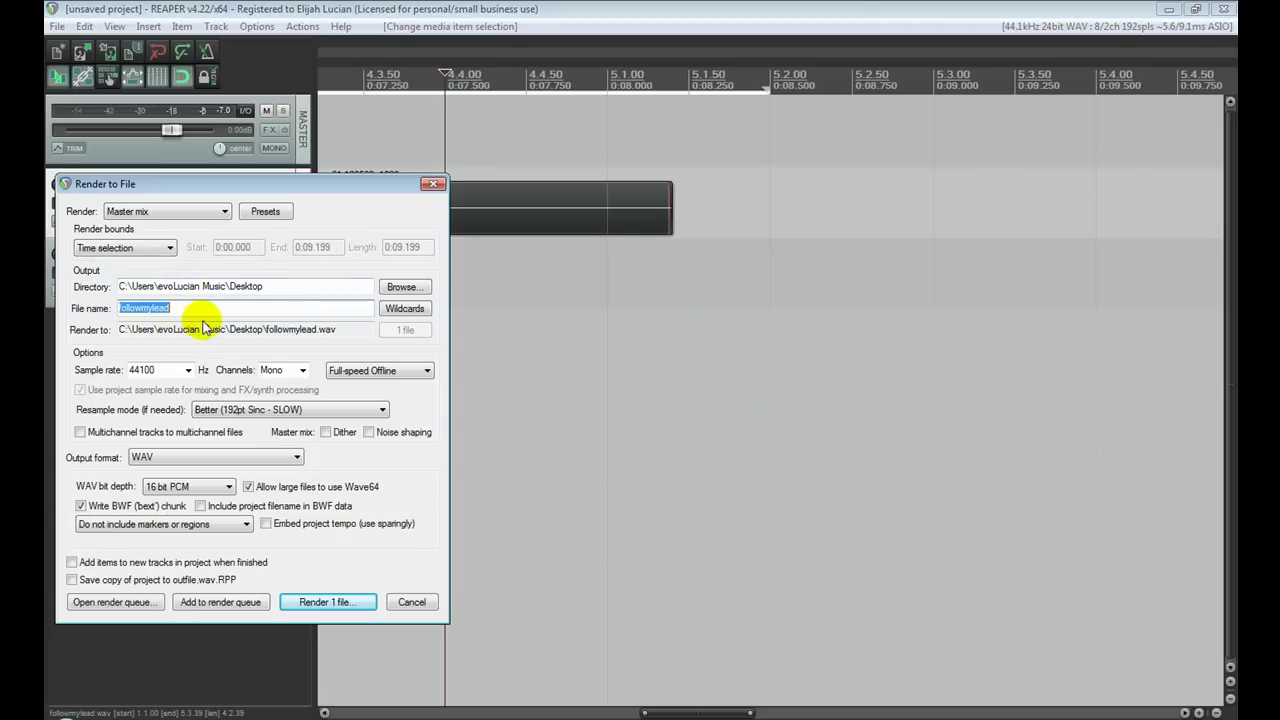
pyautogui.click(300, 370)
pyautogui.click(291, 386)
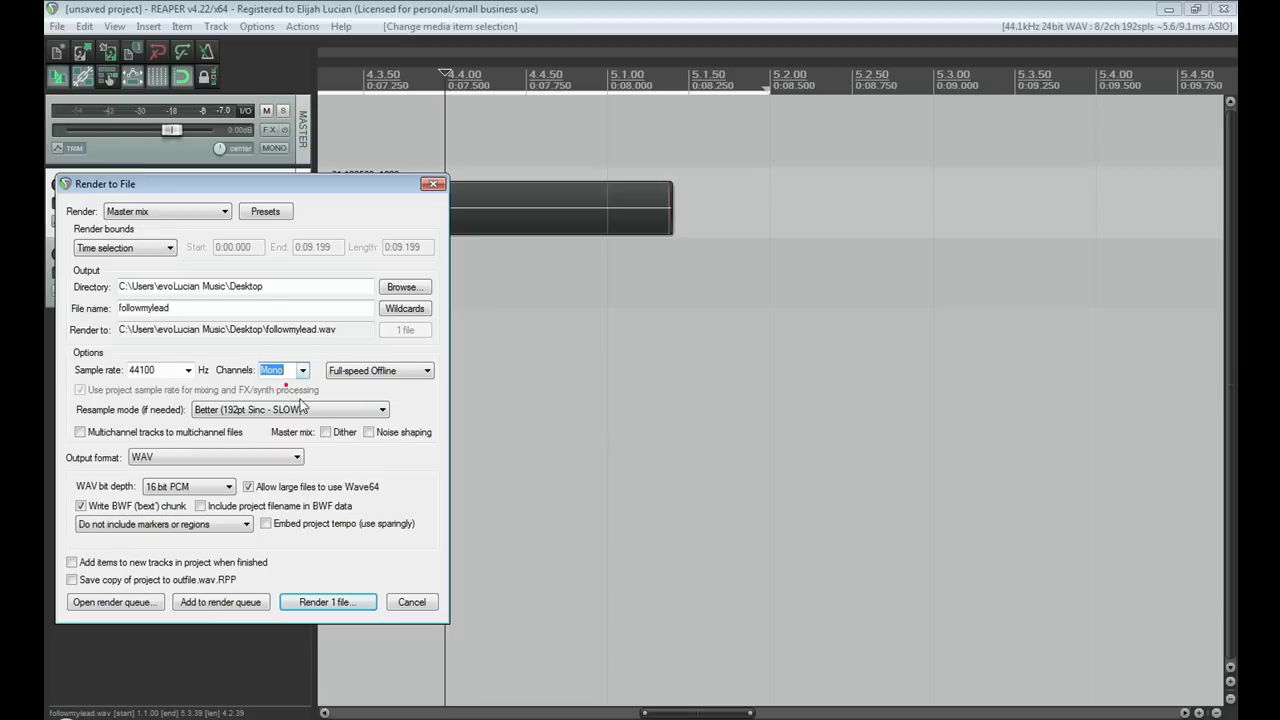
pyautogui.click(332, 602)
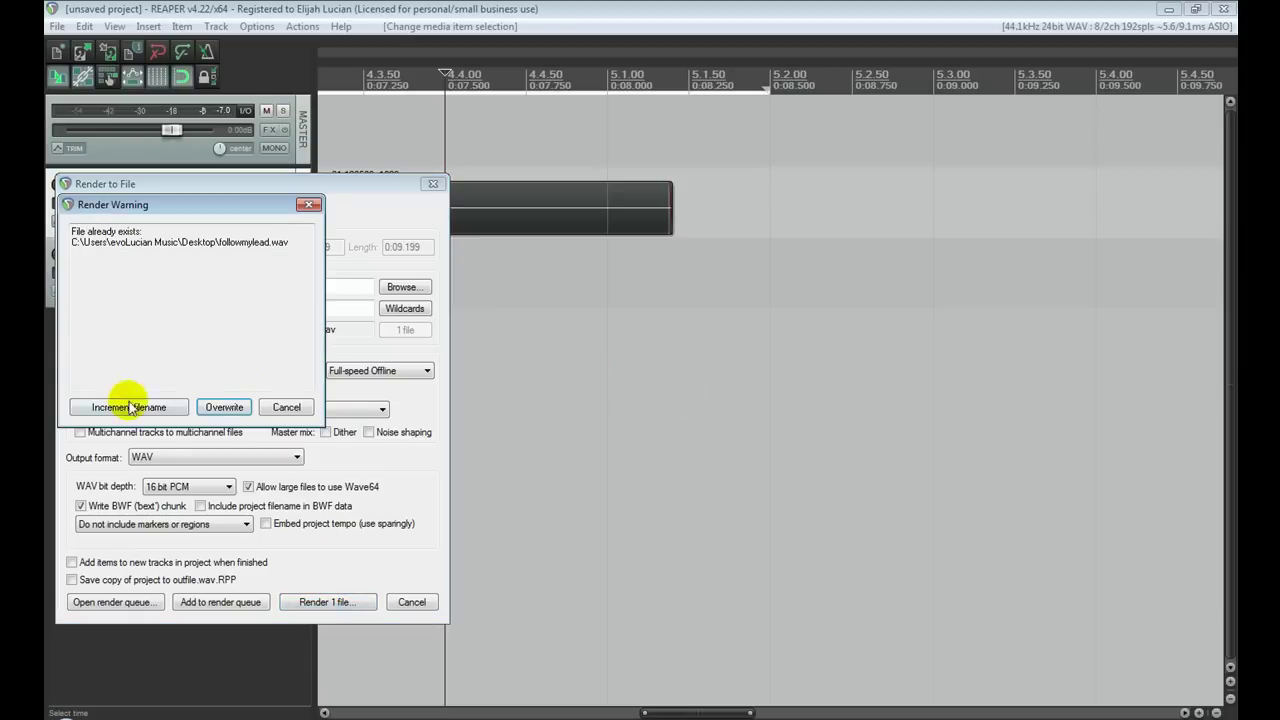
pyautogui.click(208, 407)
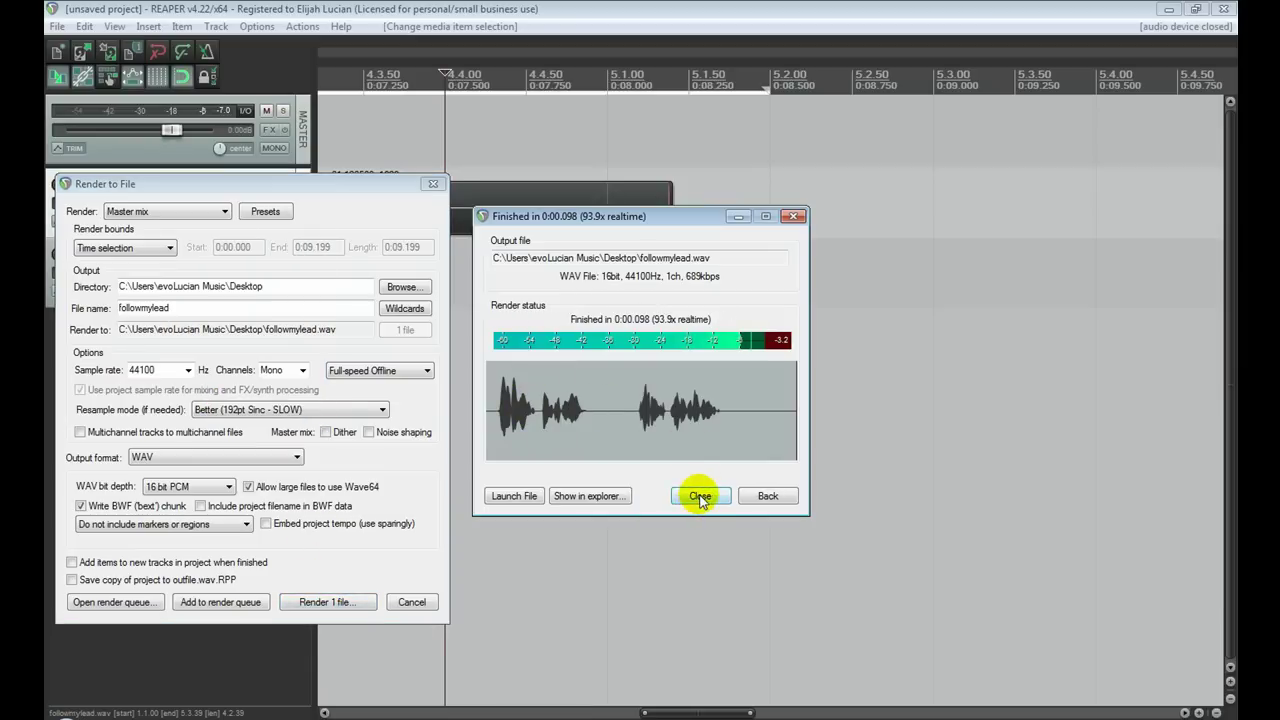
pyautogui.click(701, 496)
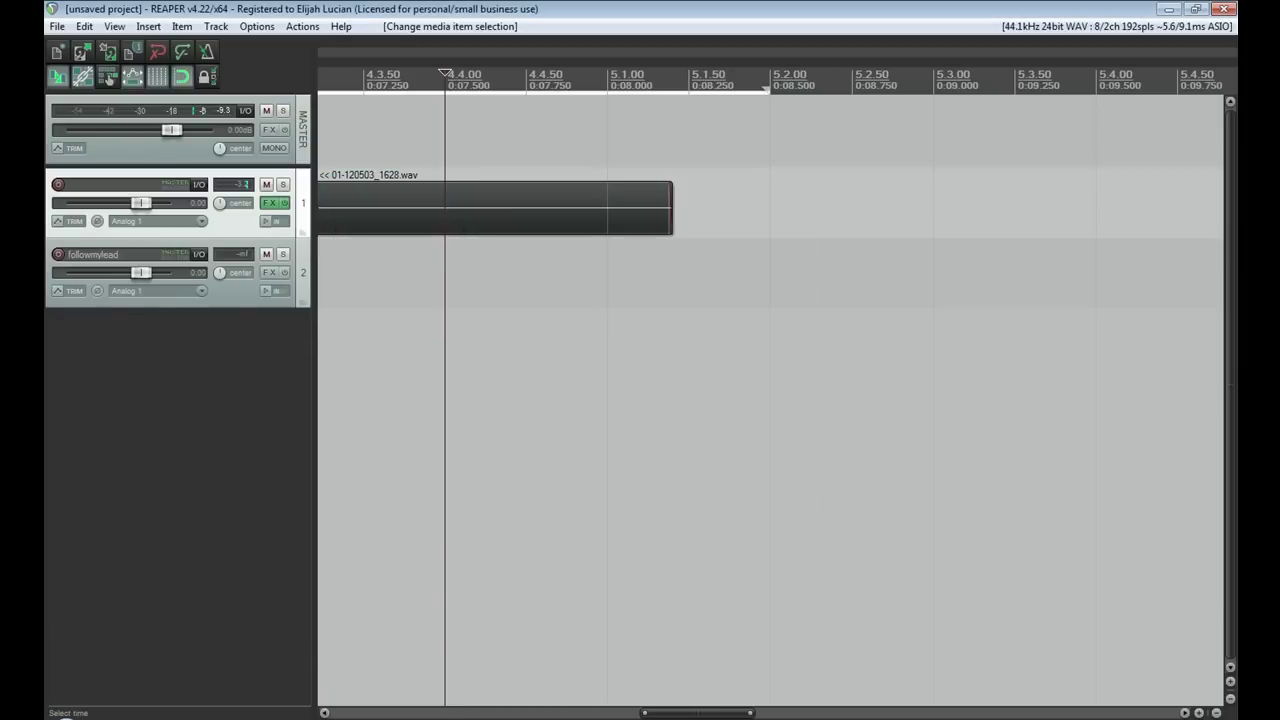
# - Place the mono followmylead.wav at the project start on a new track and remove the empty followmylead track
pyautogui.moveTo(629, 346); pyautogui.dragTo(293, 357)
pyautogui.moveTo(284, 358); pyautogui.dragTo(290, 356)
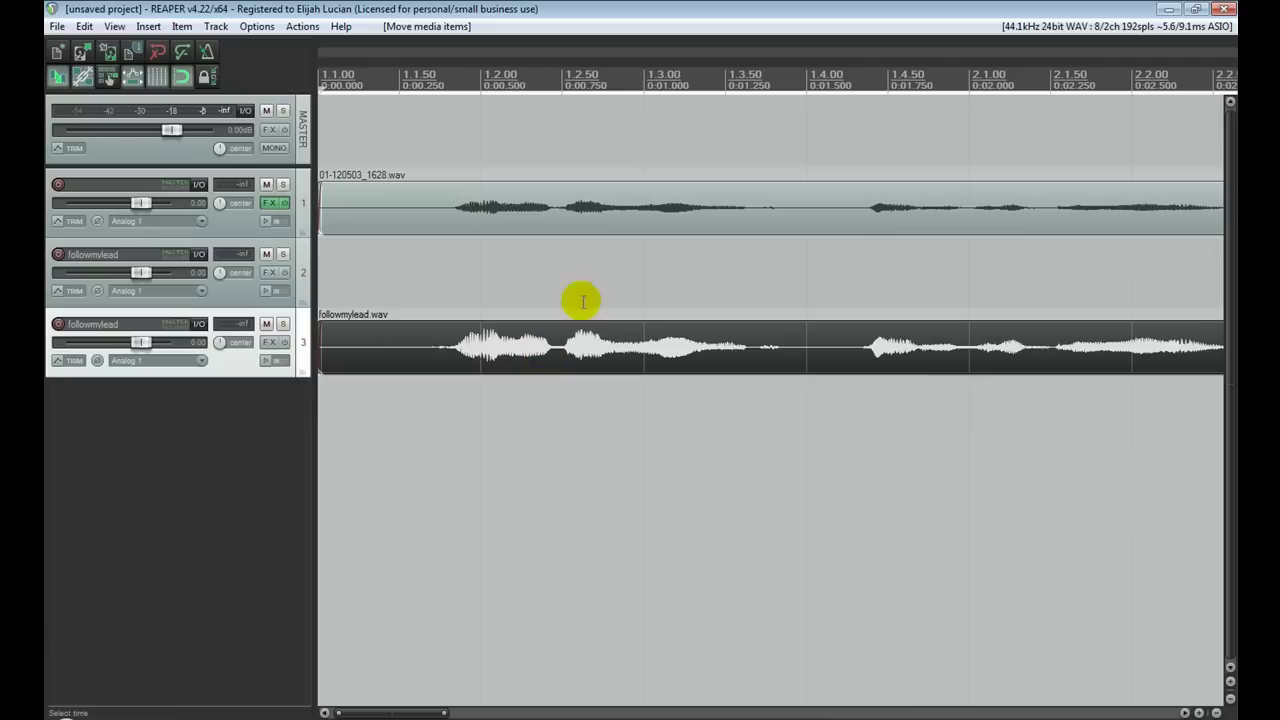
pyautogui.hscroll(5, 543, 220)
pyautogui.click(57, 254)
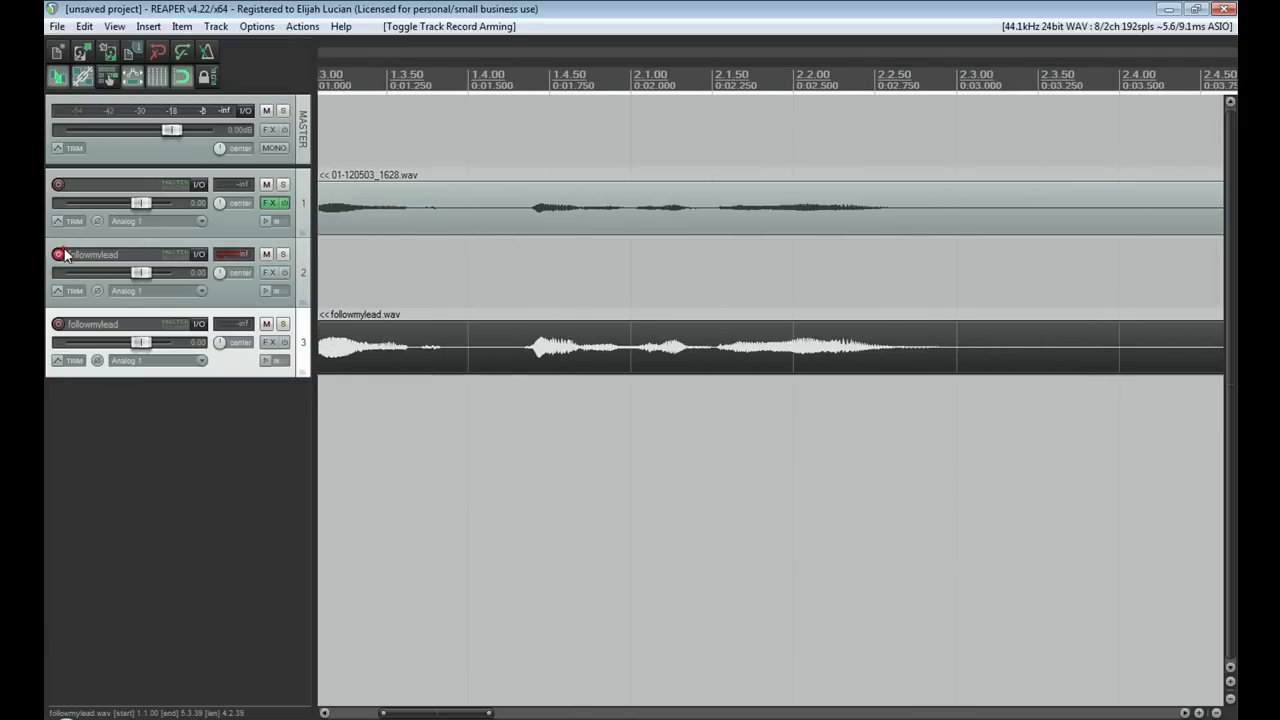
pyautogui.click(80, 275)
pyautogui.press('Delete')
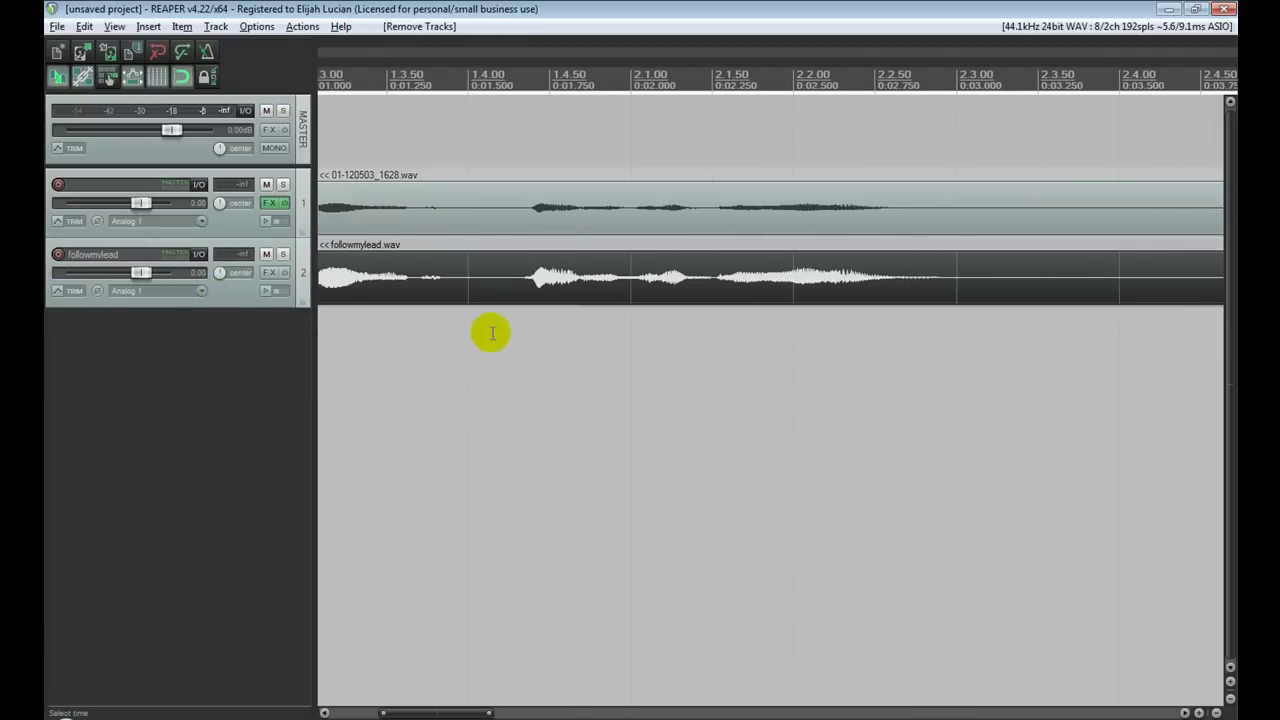
# - Fit both items in view at a larger track height and compare the mono followmylead.wav waveform with the original
pyautogui.hscroll(5, 454, 318)
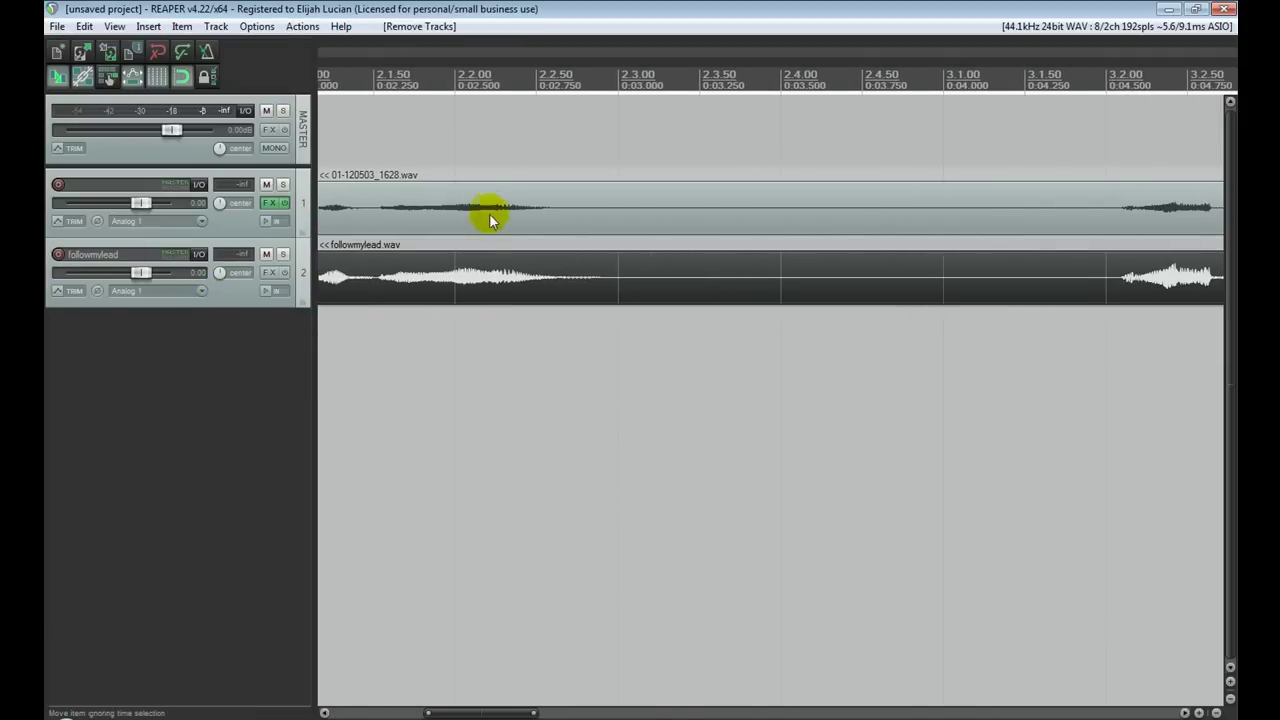
pyautogui.scroll(-4, 486, 250)
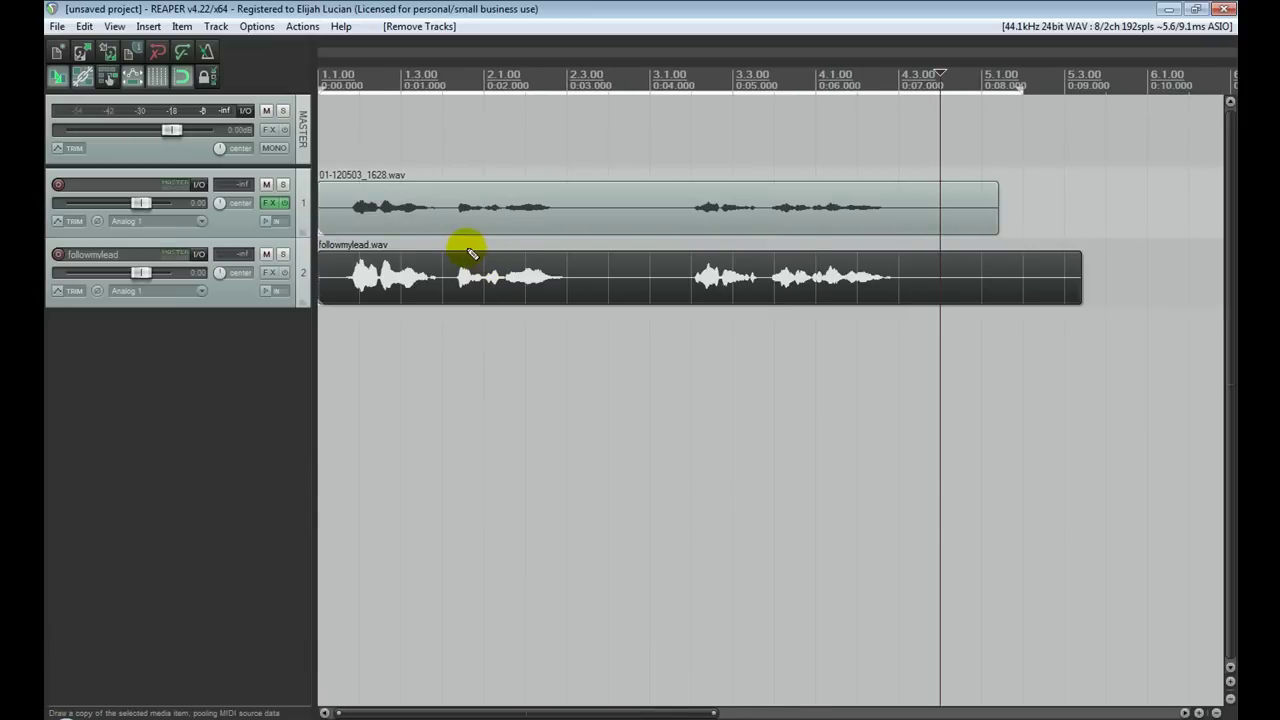
pyautogui.scroll(-1, 468, 253)
pyautogui.scroll(1, 466, 252)
pyautogui.scroll(1, 464, 252)
pyautogui.scroll(4, 464, 248)
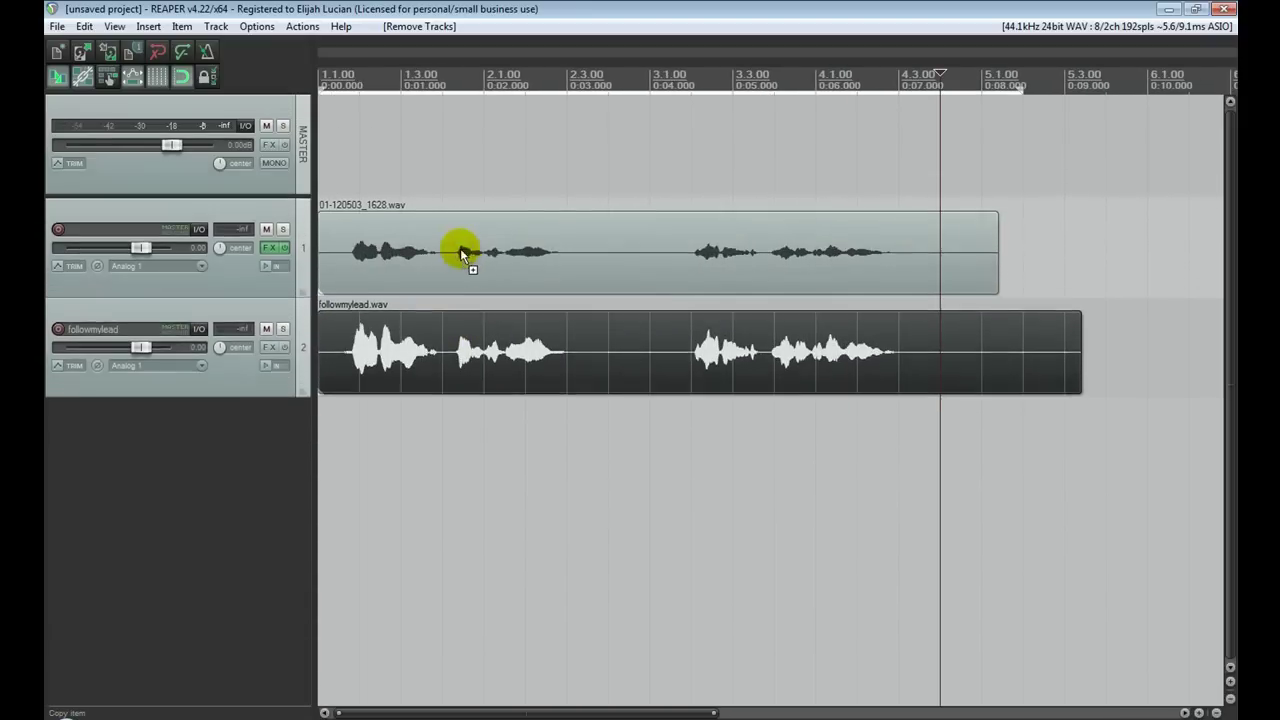
pyautogui.scroll(-2, 490, 336)
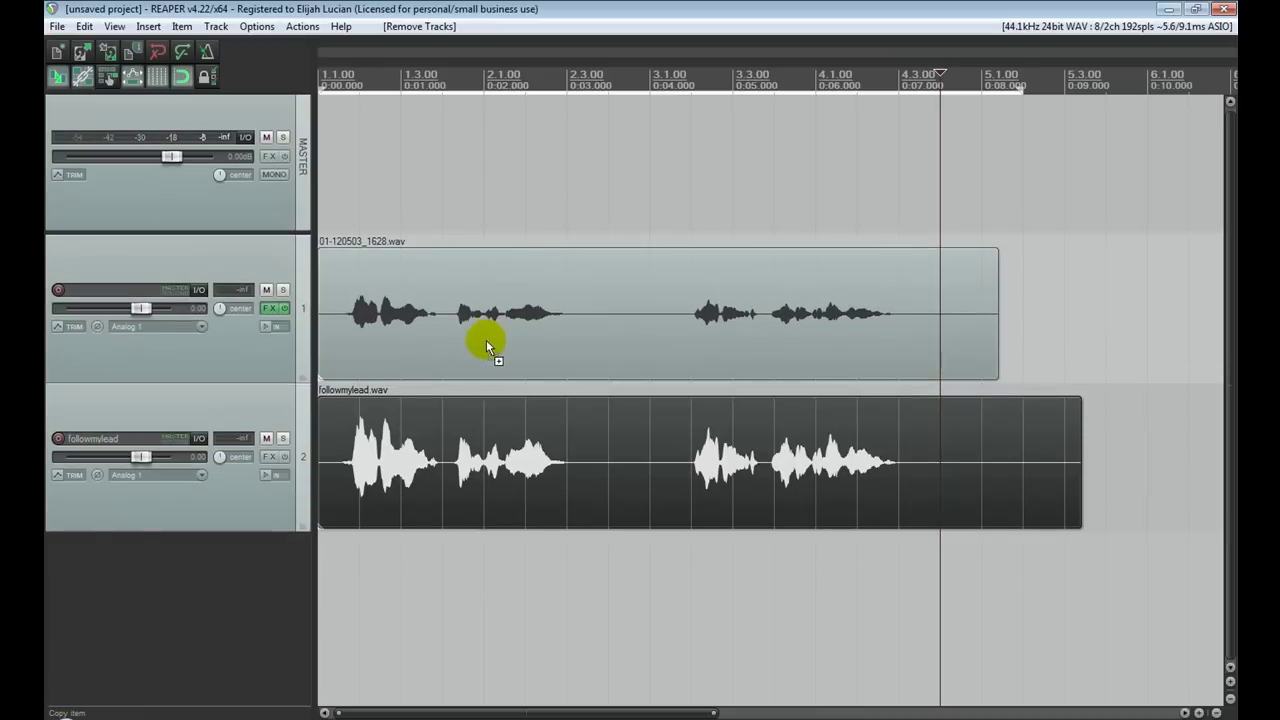
pyautogui.scroll(2, 466, 355)
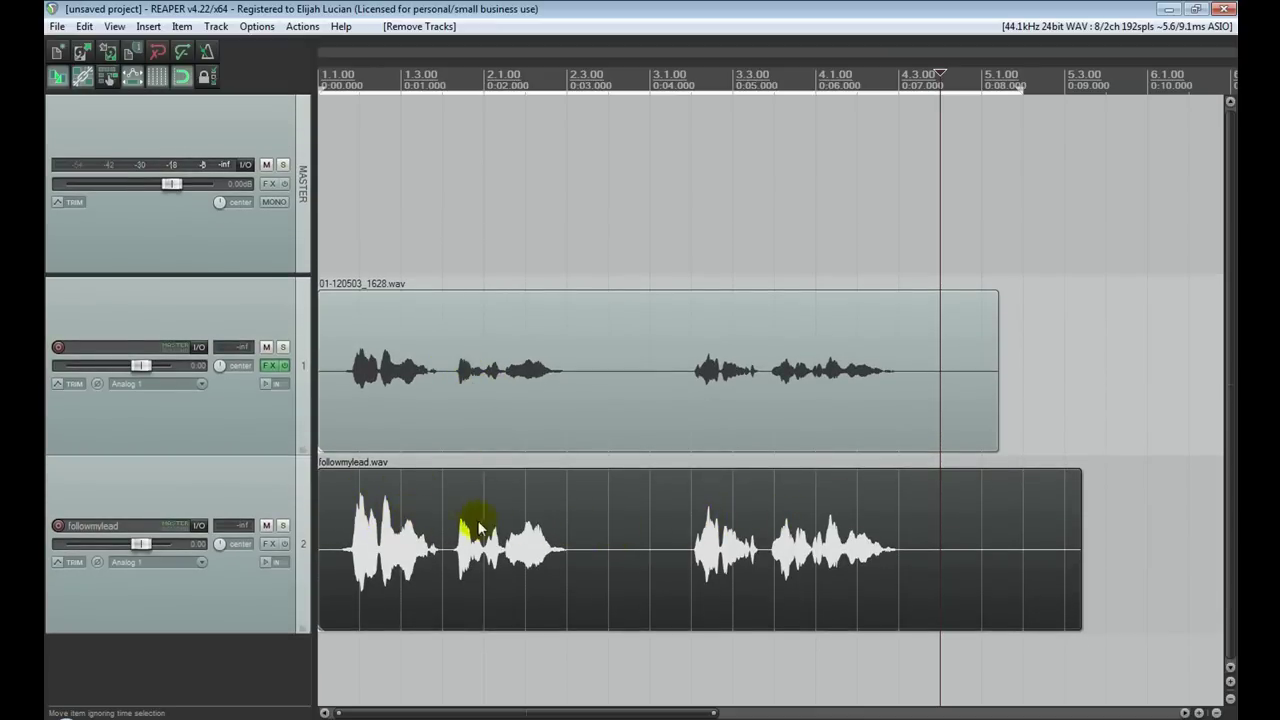
# - Play both tracks together from the start, mute track 1 and listen to followmylead.wav on its own
pyautogui.click(340, 515)
pyautogui.press('space')
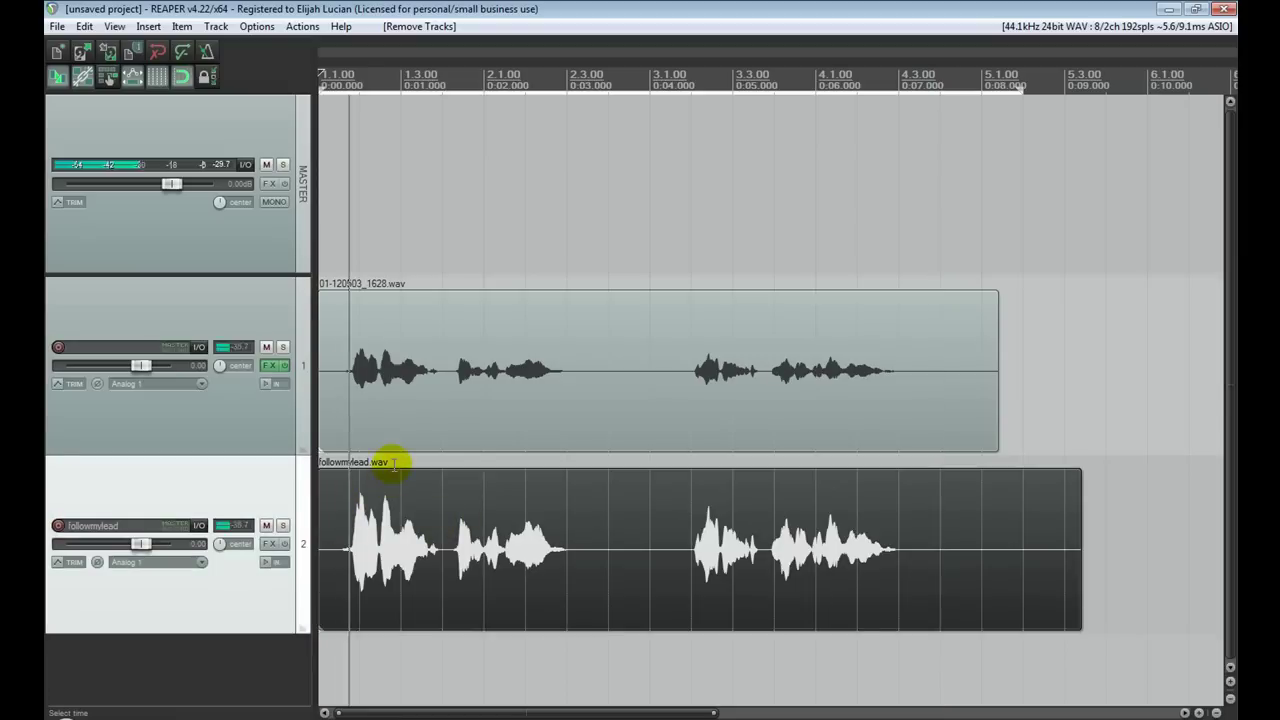
pyautogui.click(268, 349)
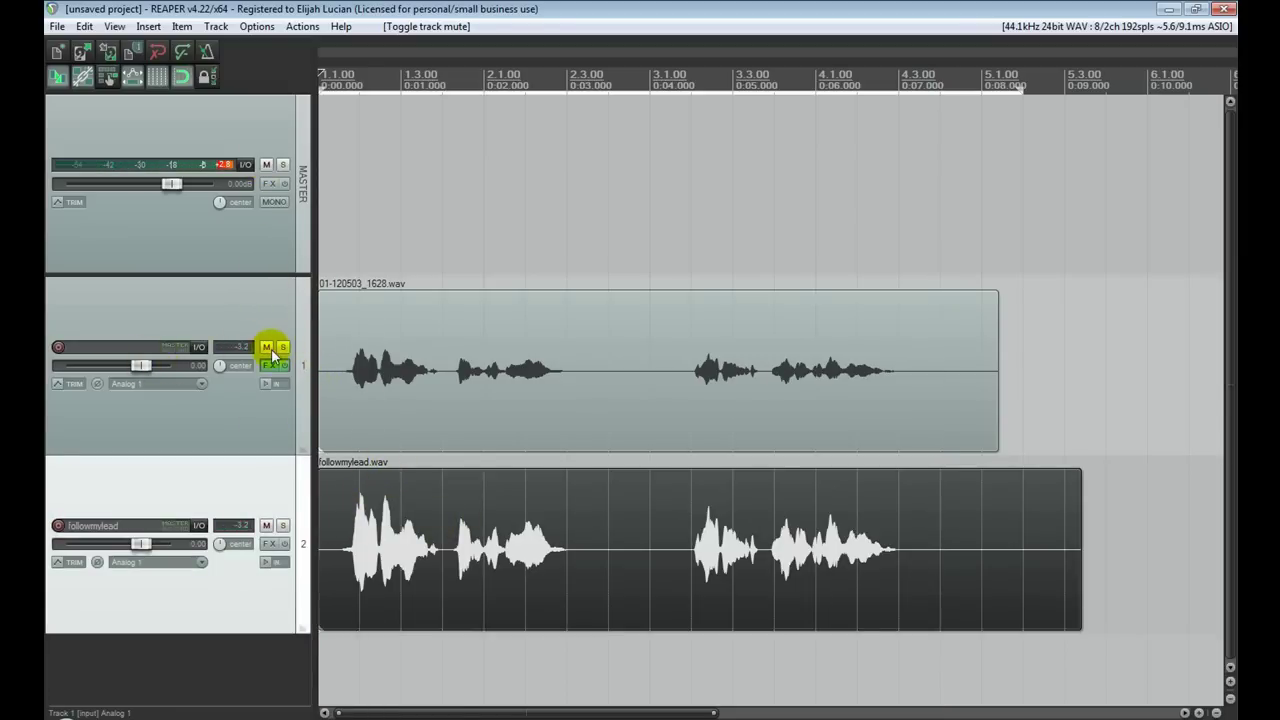
pyautogui.click(268, 349)
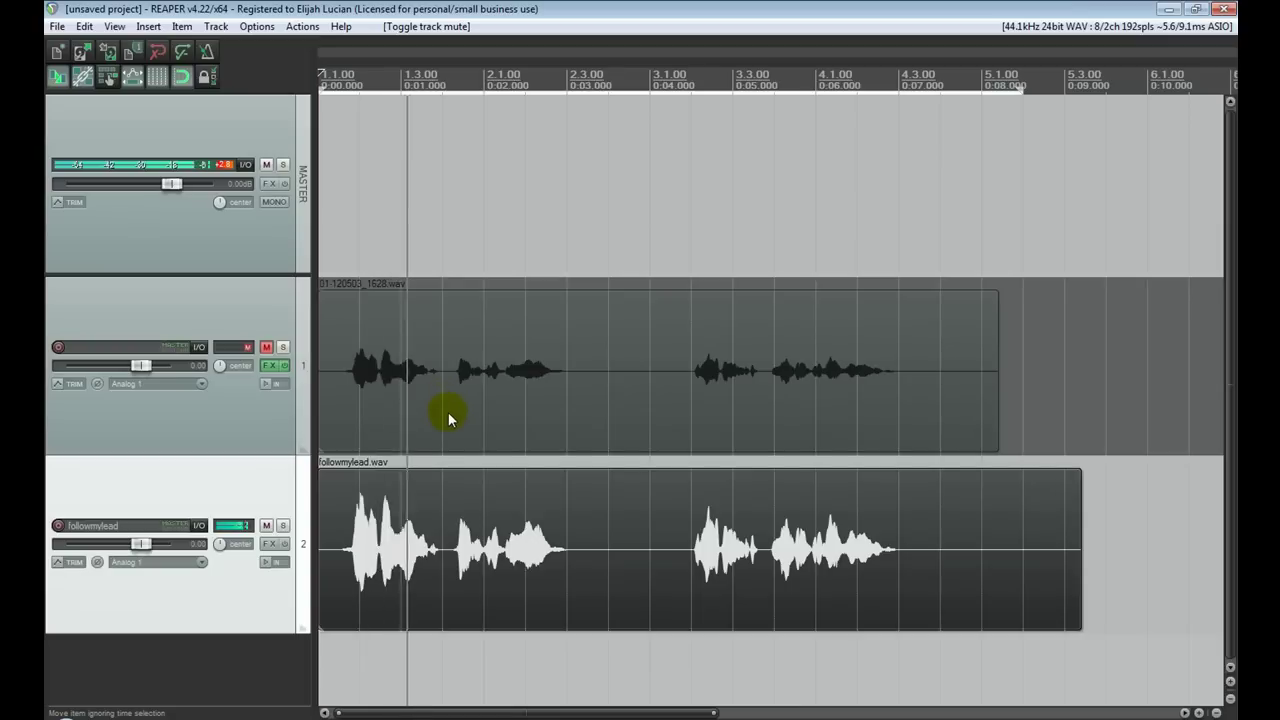
pyautogui.press('space')
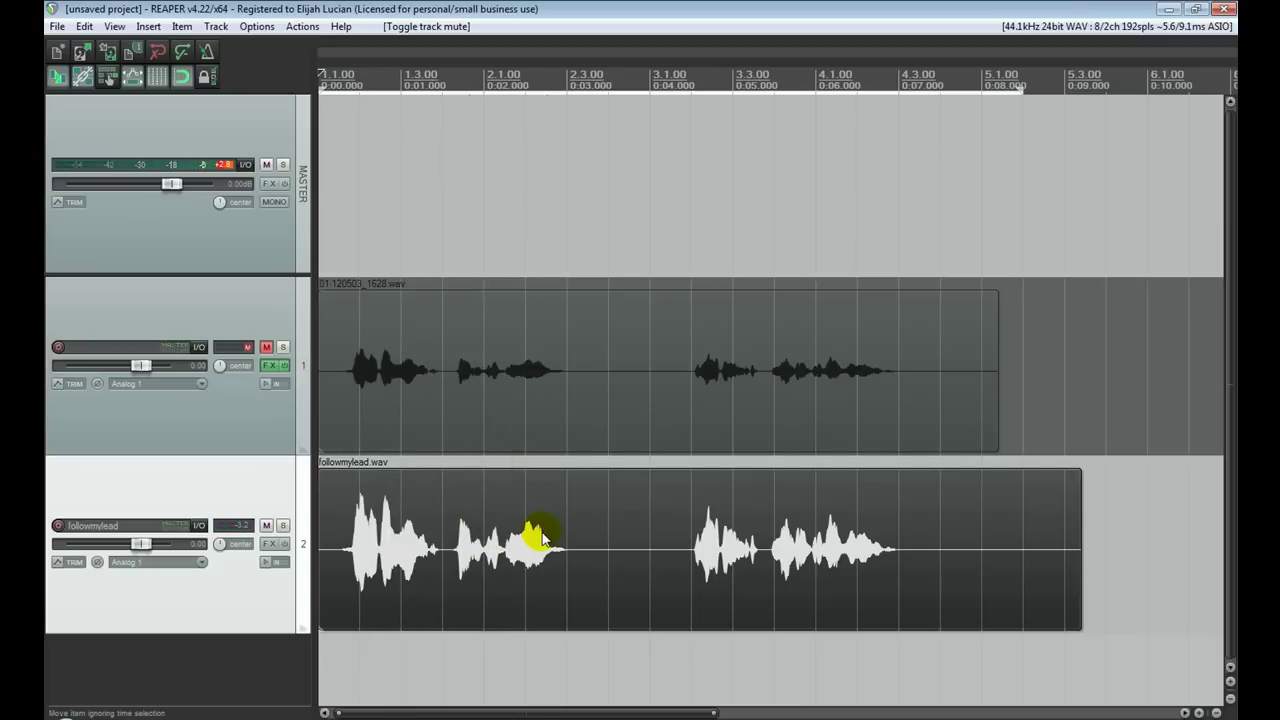
# - Delete the followmylead.wav item from track 2 and unmute the original recording's track
pyautogui.click(410, 570)
pyautogui.press('Delete')
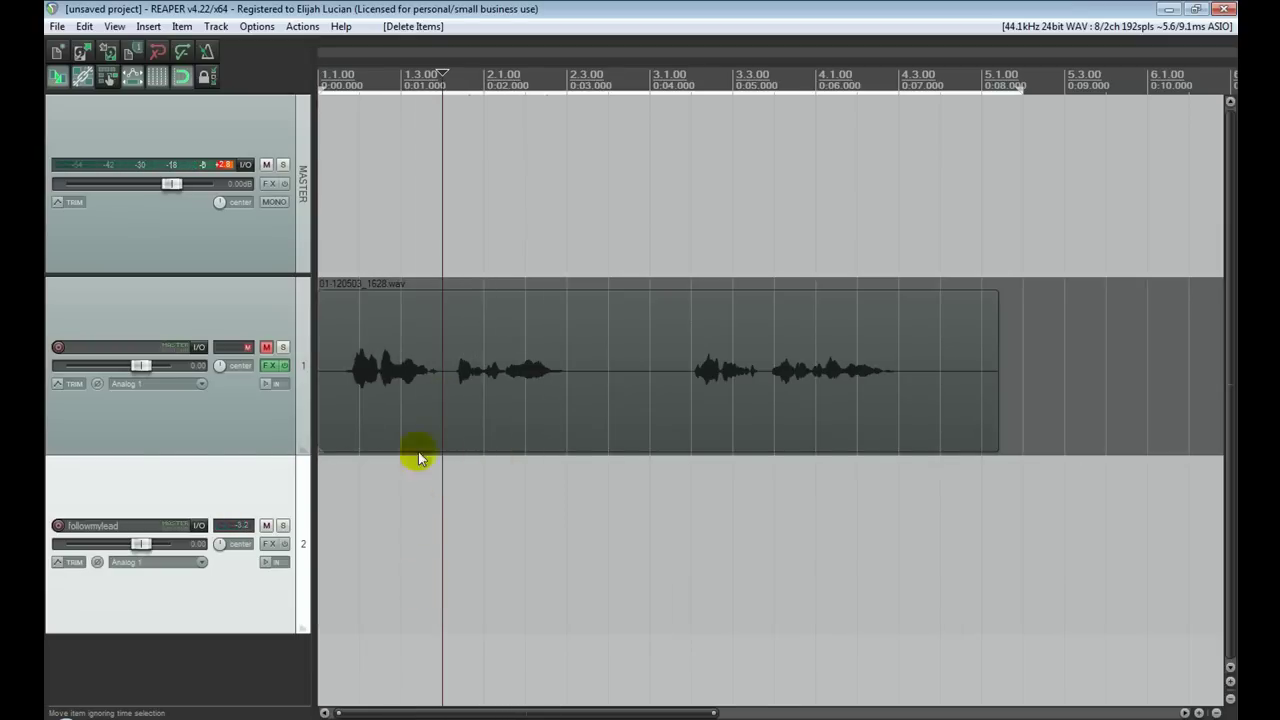
pyautogui.click(403, 397)
pyautogui.press('Home')
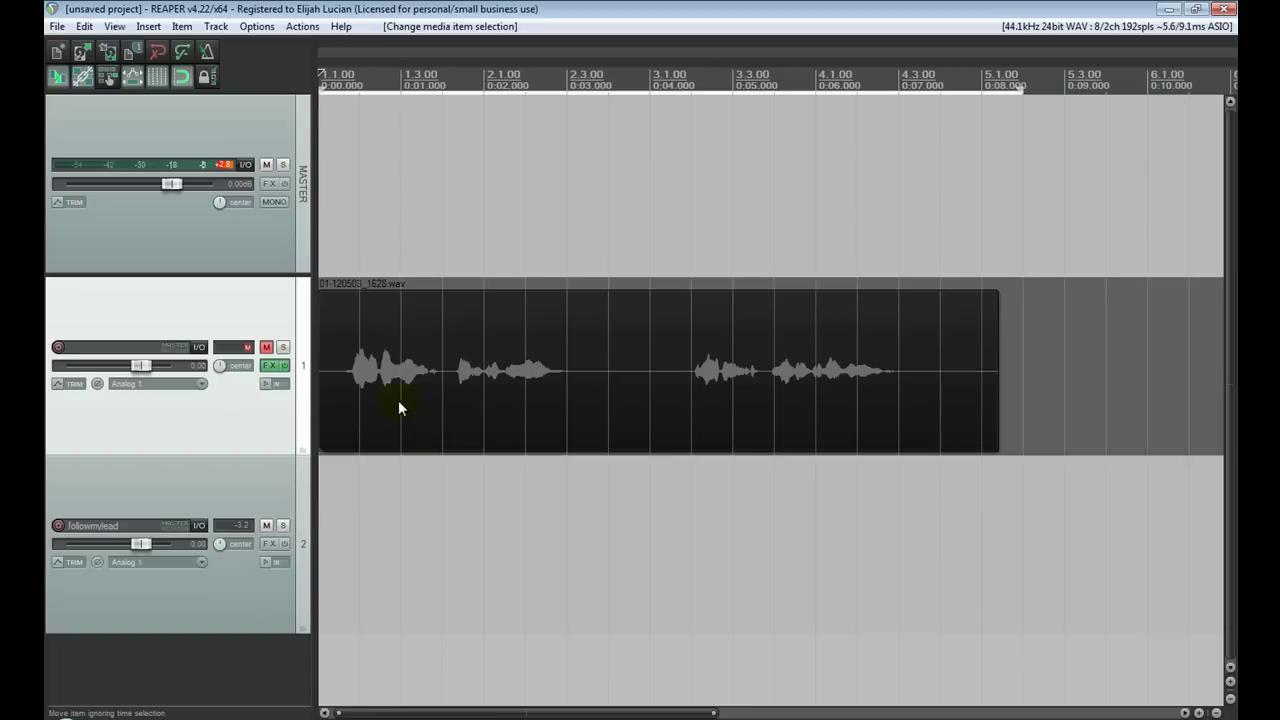
pyautogui.click(266, 347)
# - Play the opening of the original recording with its effects and return the cursor to the project start
pyautogui.click(358, 295)
pyautogui.press('space')
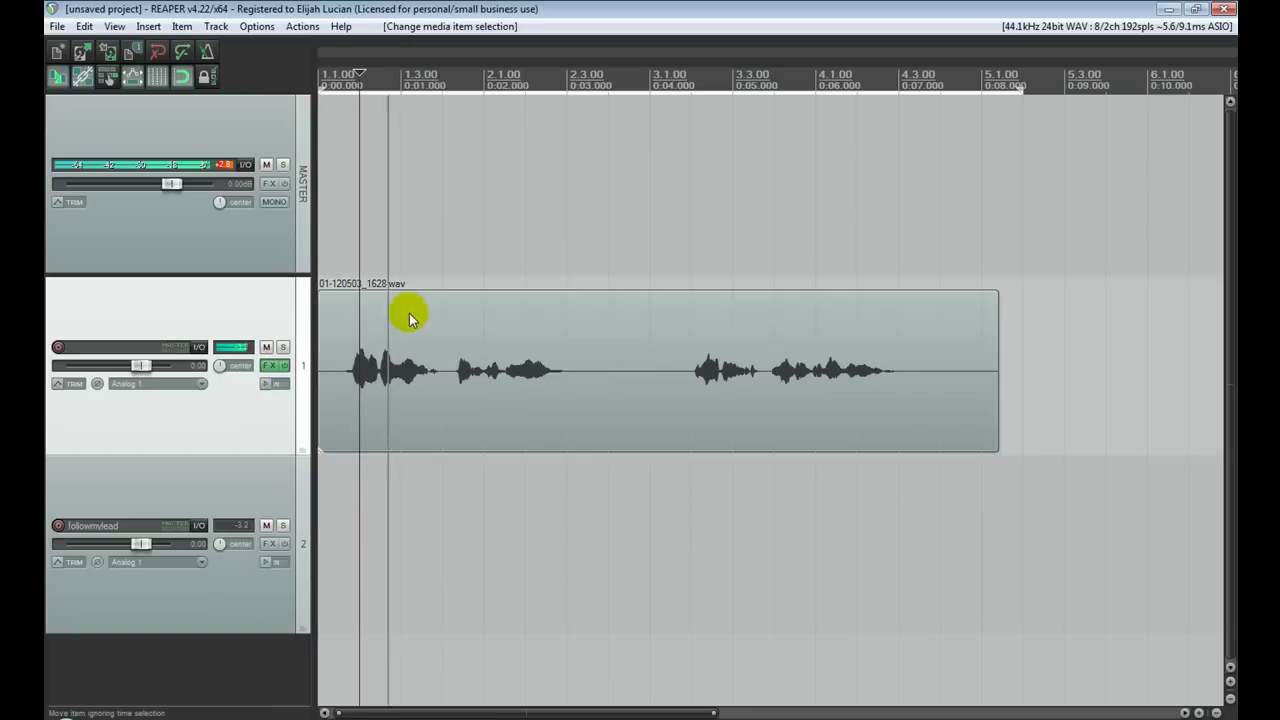
pyautogui.press('space')
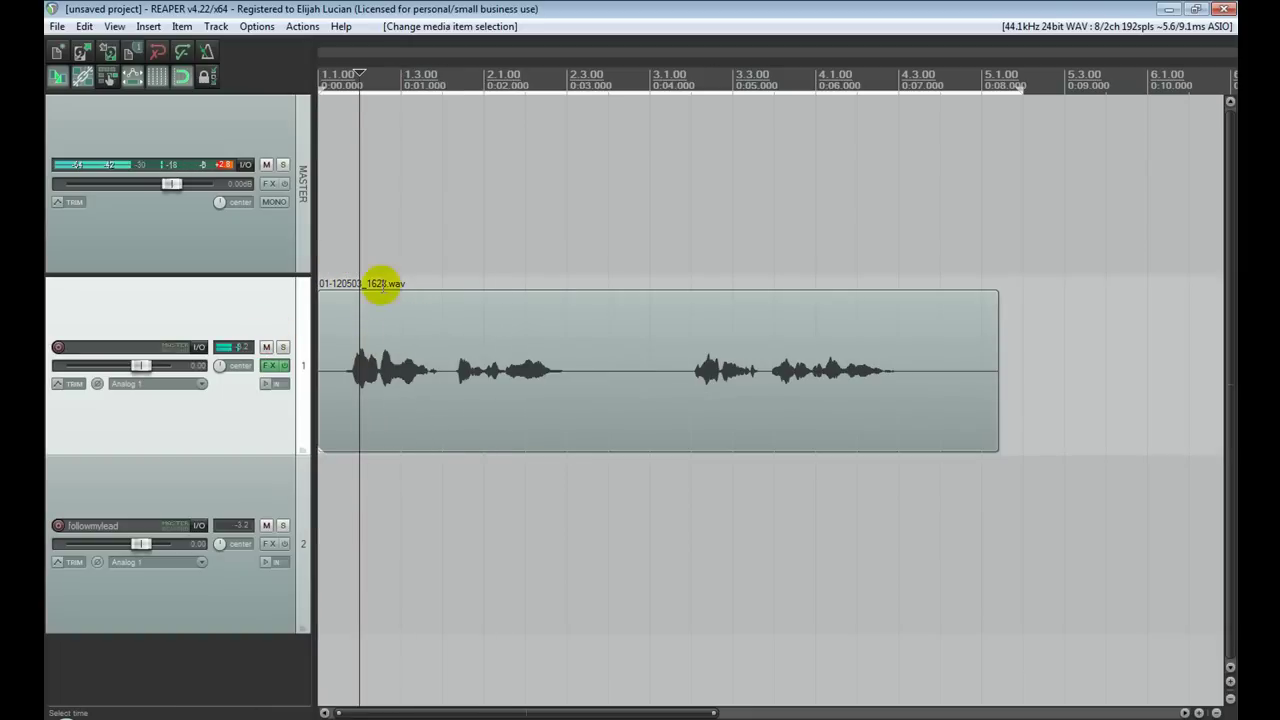
pyautogui.press('Home')
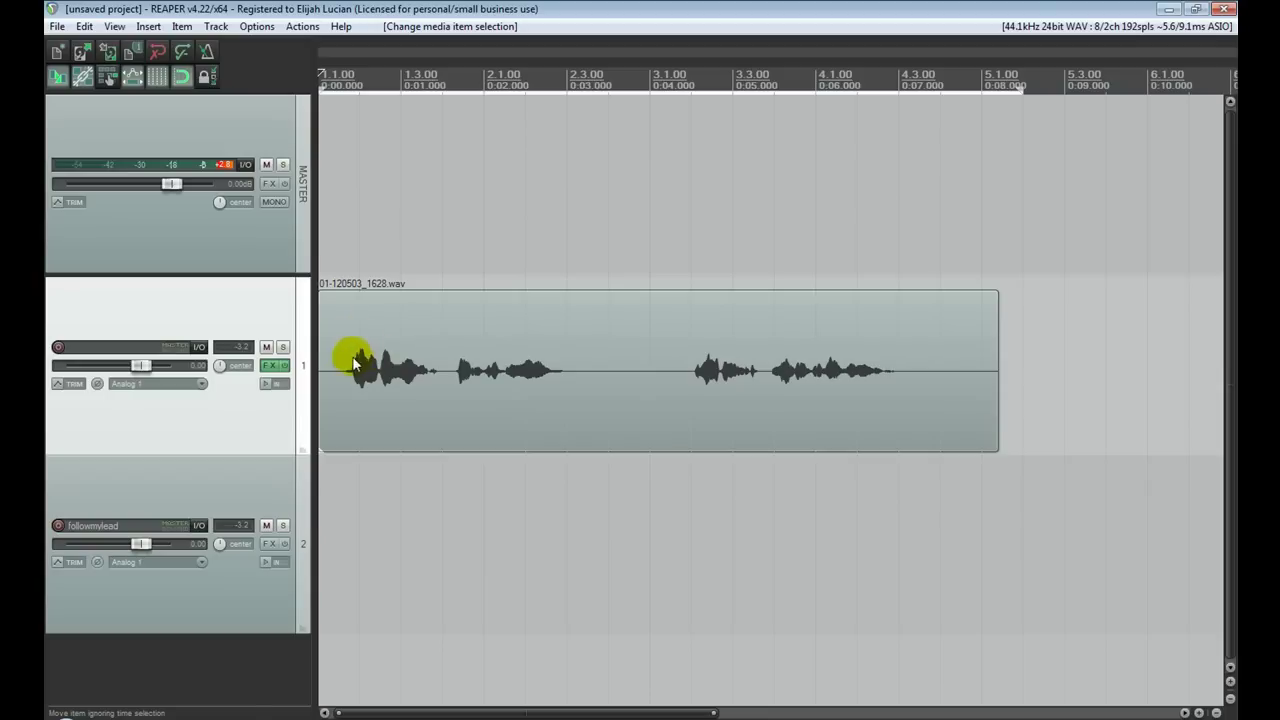
# - Lower the ReaComp threshold on track 1 to -21.6 dB and raise its ratio to 4.4:1
pyautogui.click(270, 365)
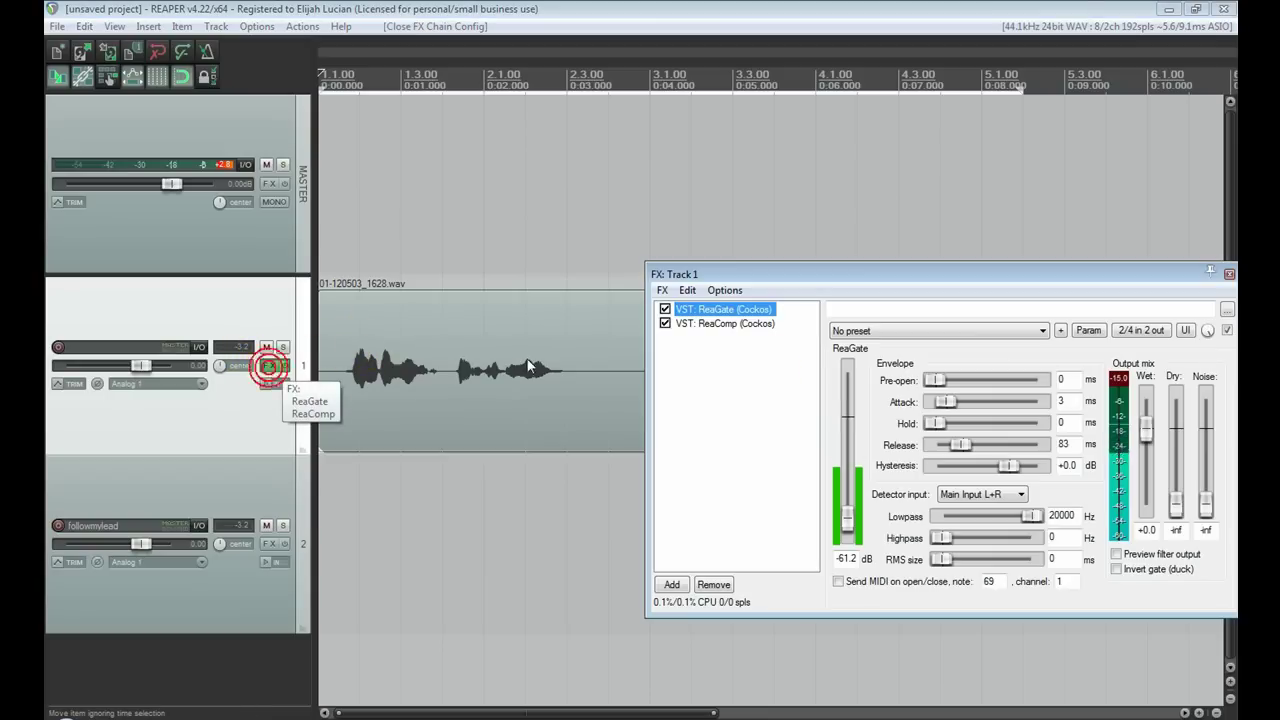
pyautogui.click(725, 323)
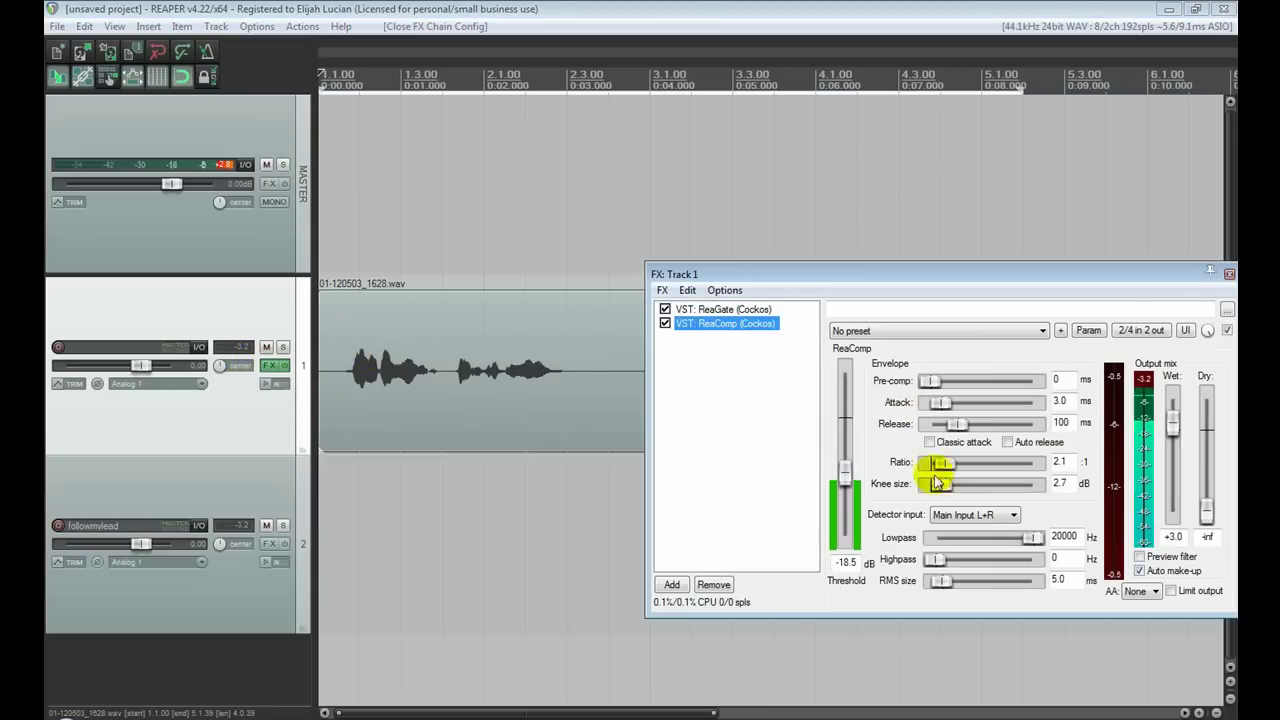
pyautogui.moveTo(846, 471); pyautogui.dragTo(846, 486)
pyautogui.click(948, 464)
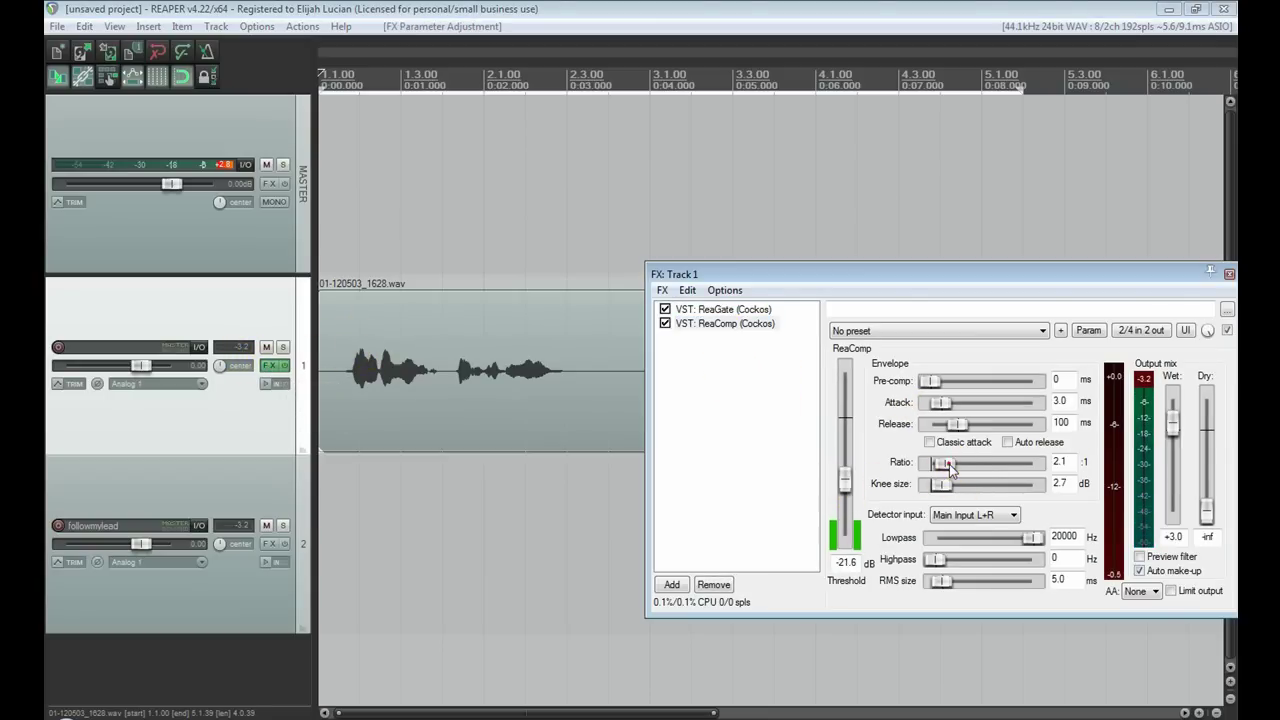
pyautogui.moveTo(950, 466); pyautogui.dragTo(956, 470)
# - Audition the compressed take, clear the master peak reading and lower ReaComp's wet output to -0.1 dB
pyautogui.press('space')
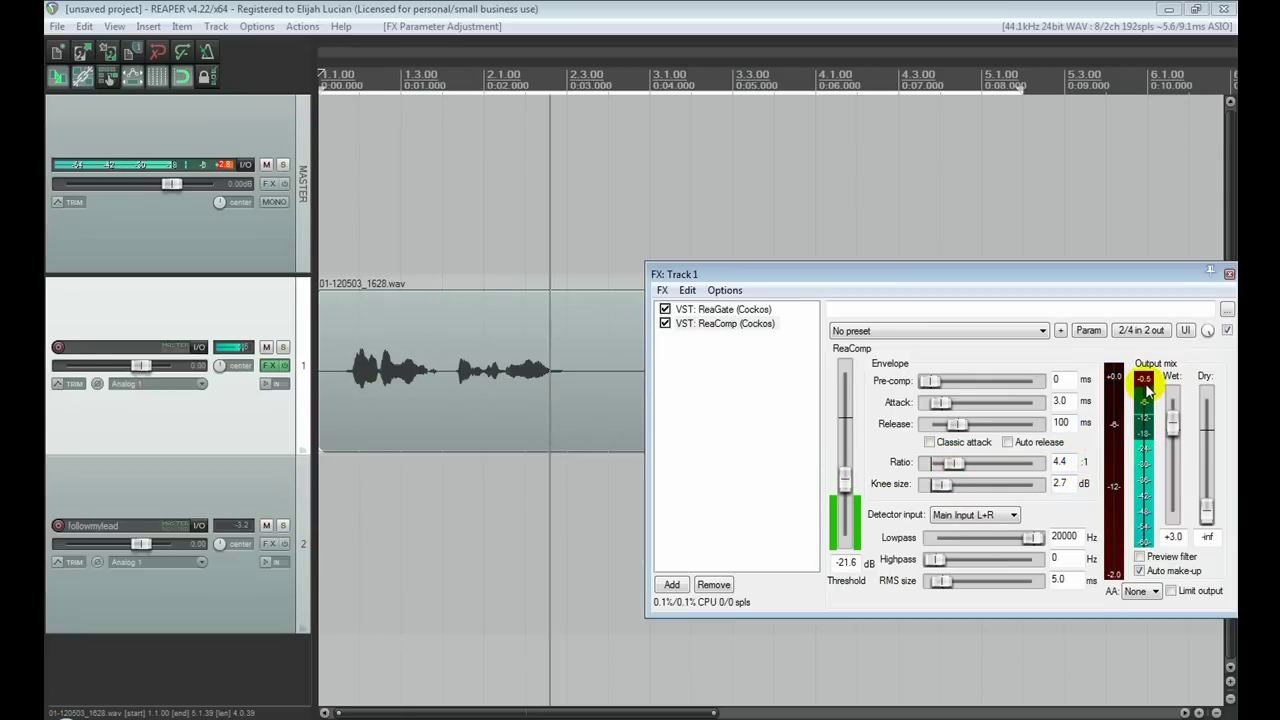
pyautogui.press('space')
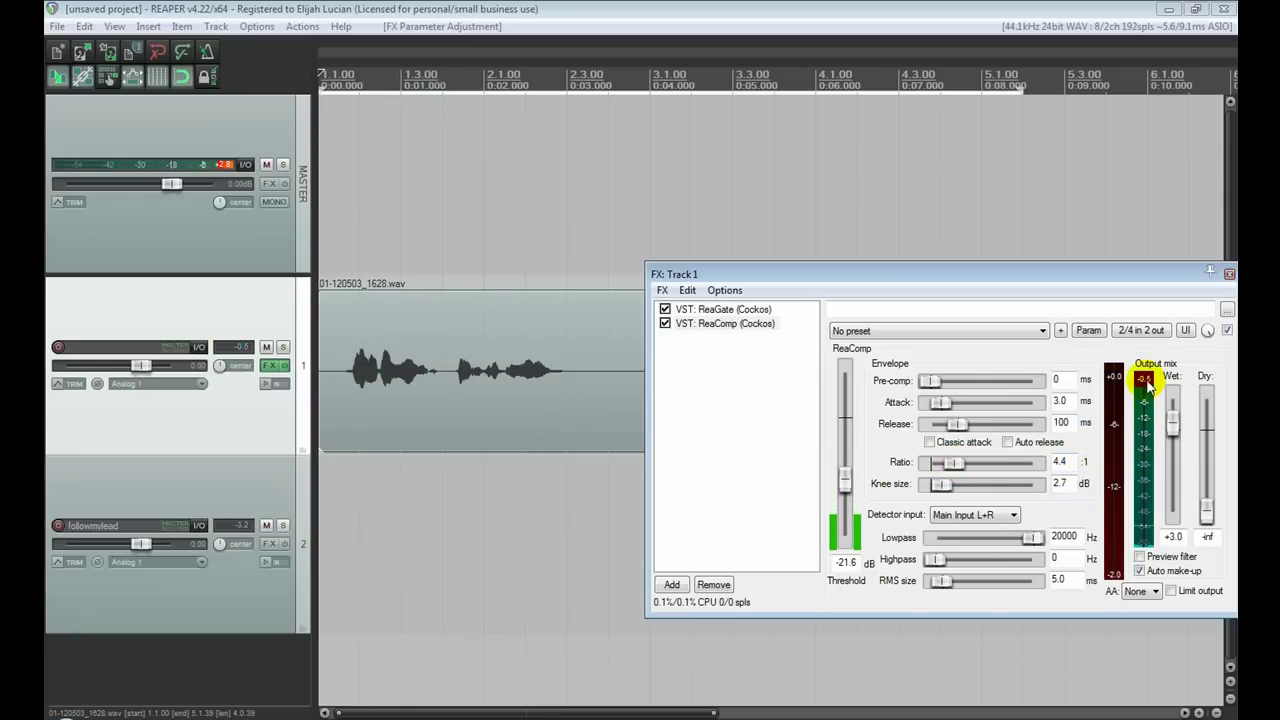
pyautogui.click(222, 164)
pyautogui.press('space')
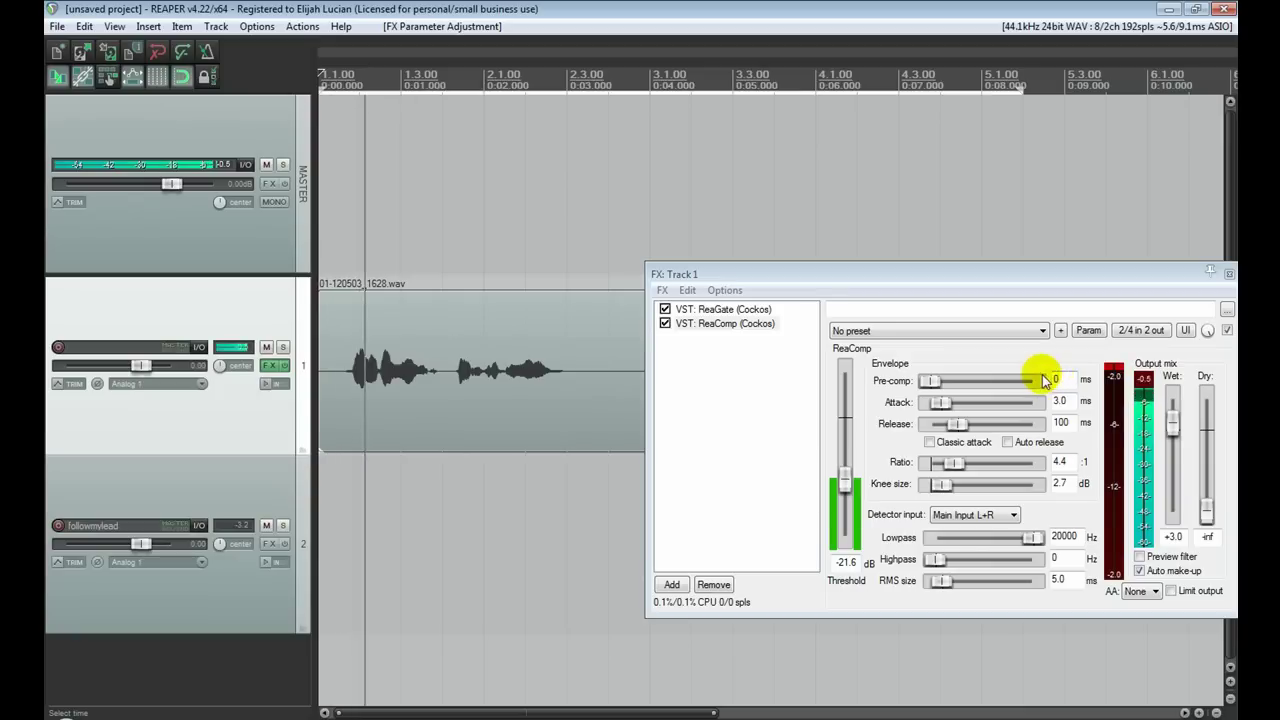
pyautogui.moveTo(1173, 423); pyautogui.dragTo(1178, 428)
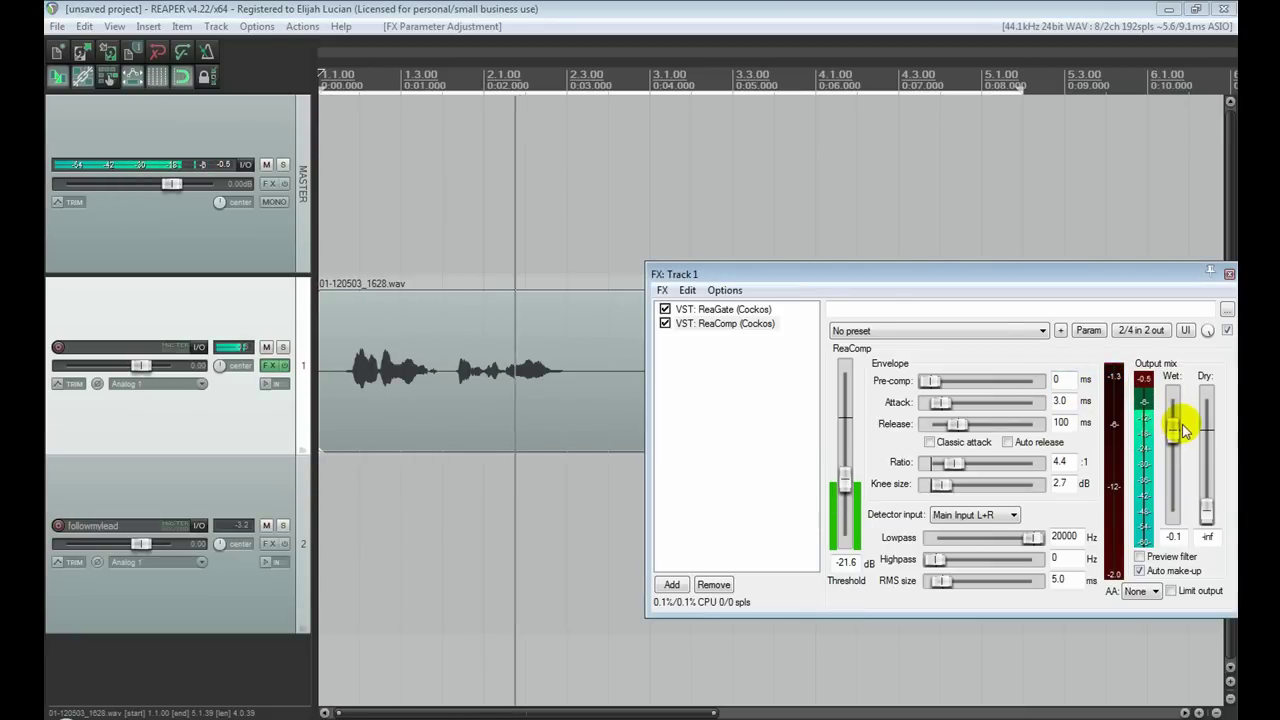
pyautogui.press('space')
pyautogui.click(1229, 274)
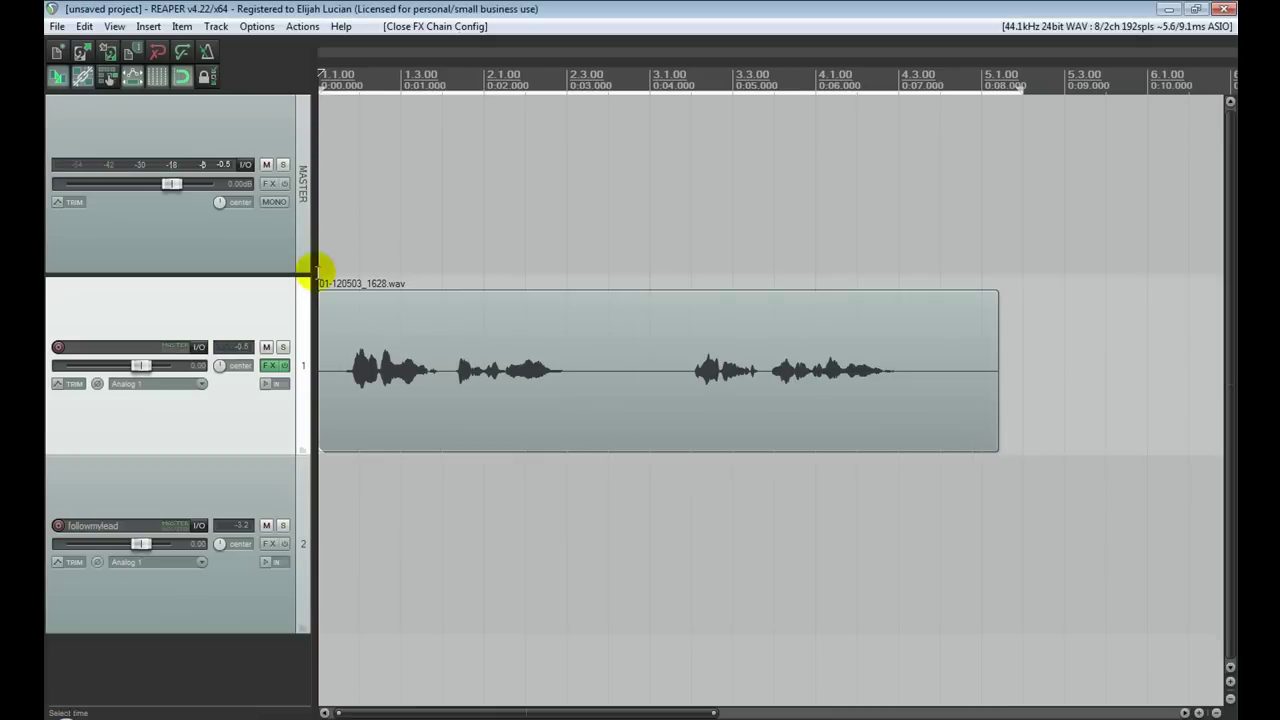
# - Render the master mix as a mono 16-bit WAV named followmylead on the Desktop, overwriting the existing file
pyautogui.click(352, 262)
pyautogui.click(343, 251)
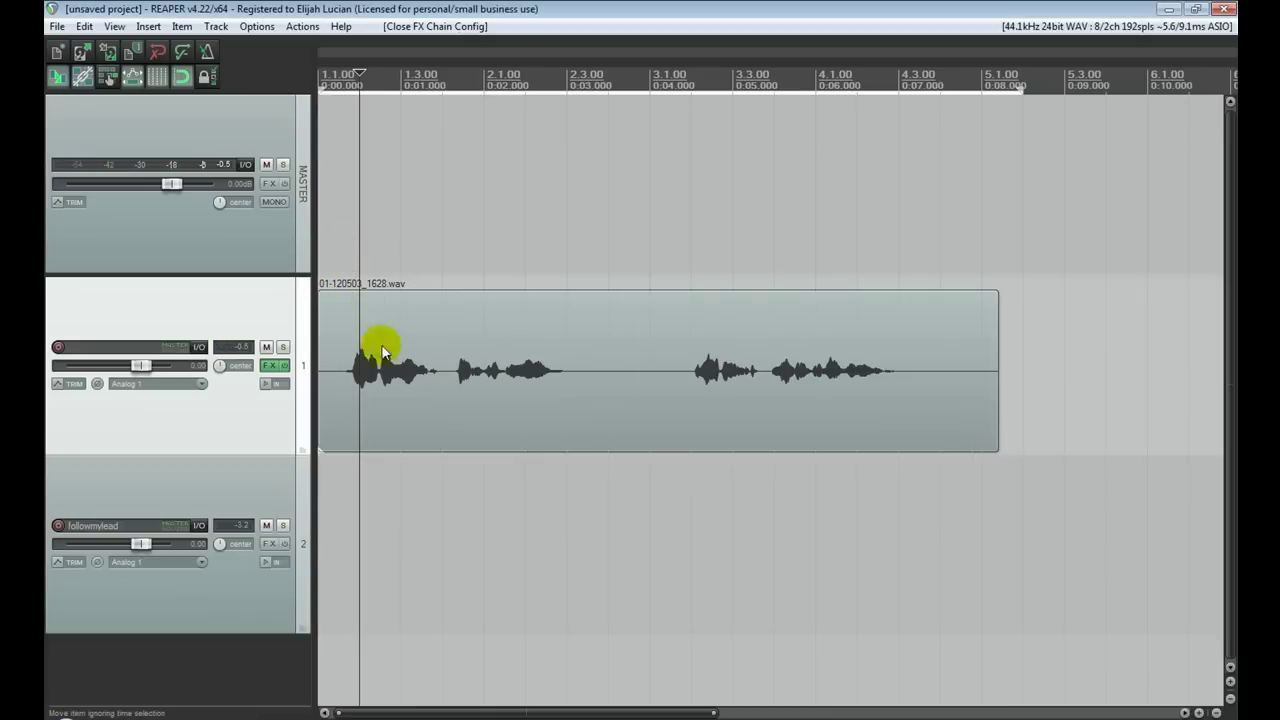
pyautogui.click(57, 26)
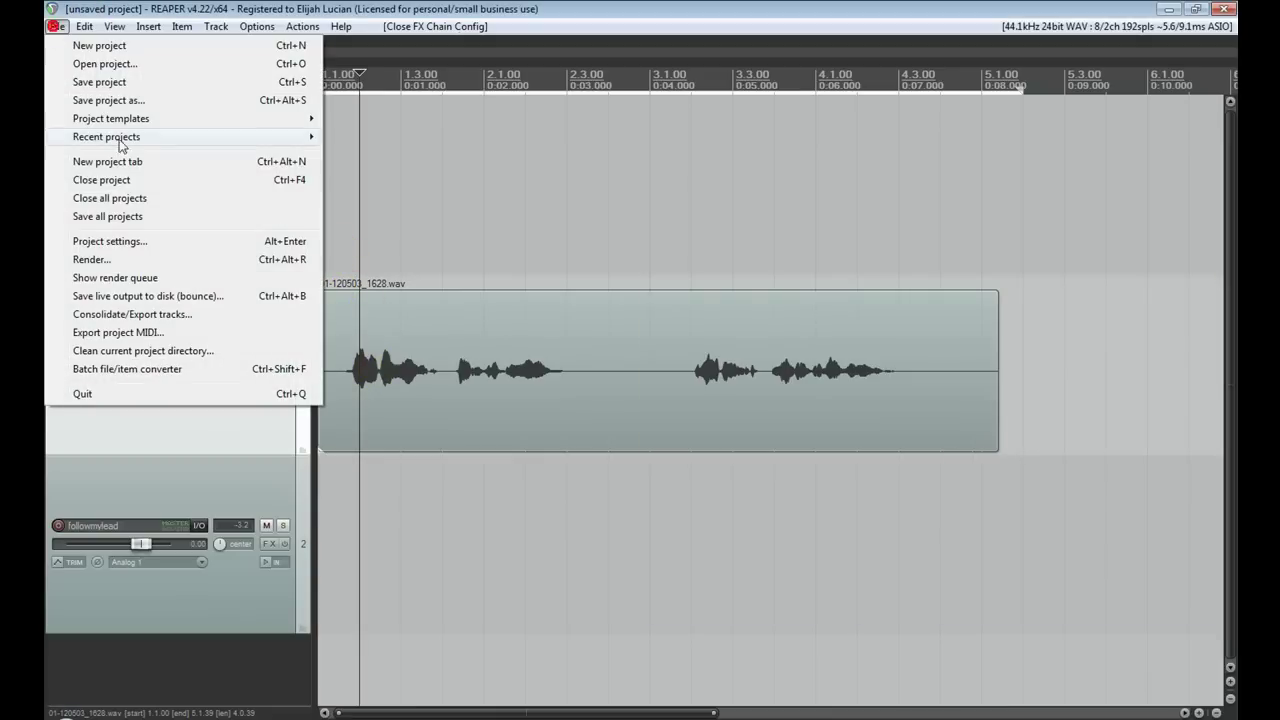
pyautogui.click(92, 259)
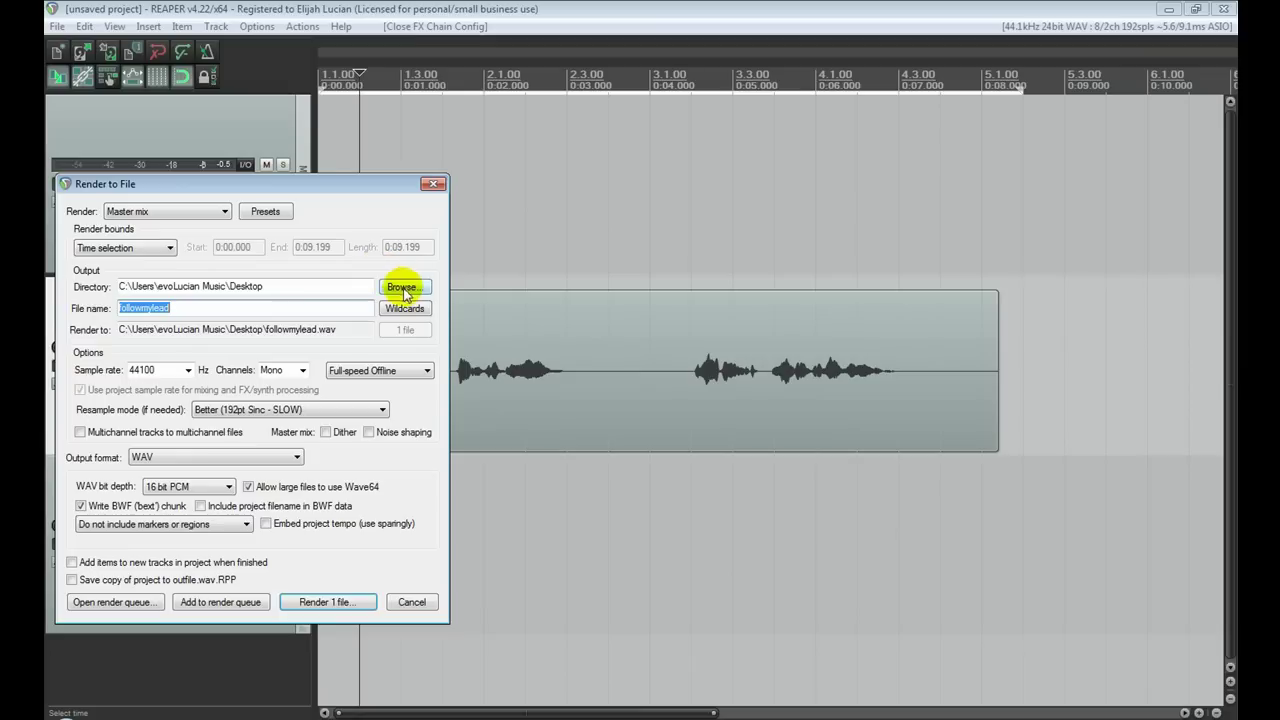
pyautogui.click(280, 308)
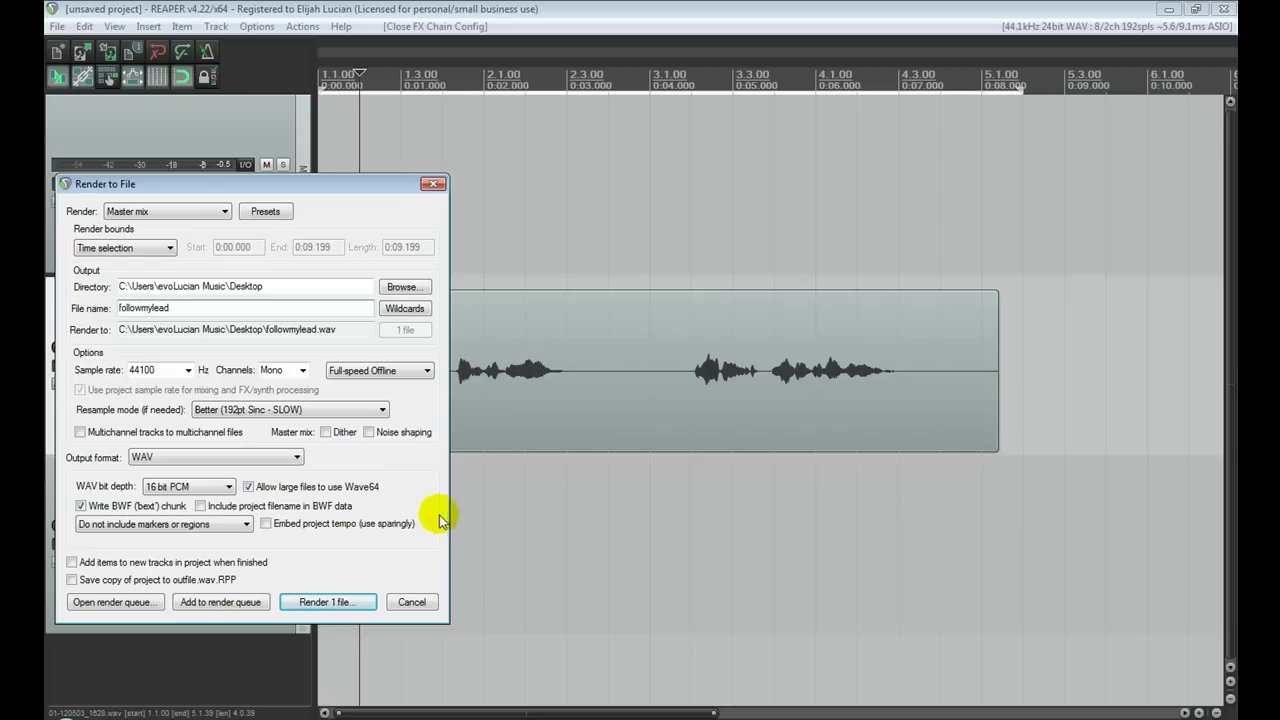
pyautogui.click(352, 602)
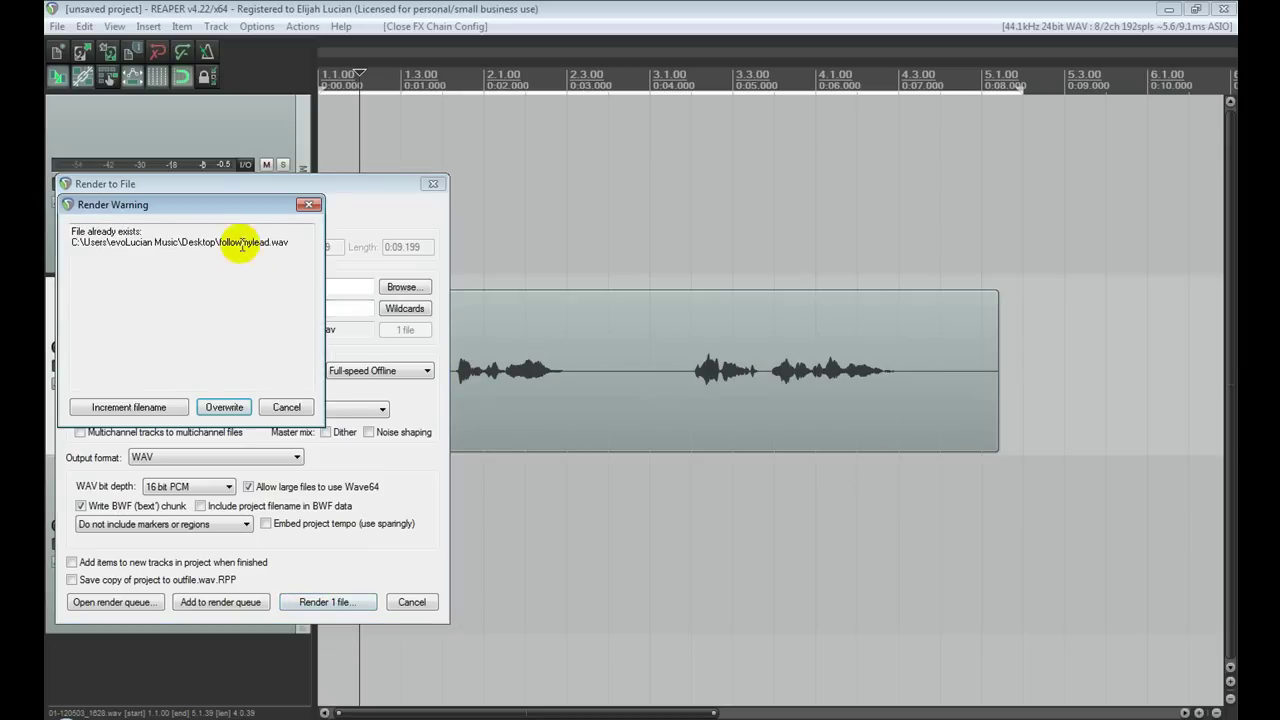
pyautogui.click(225, 408)
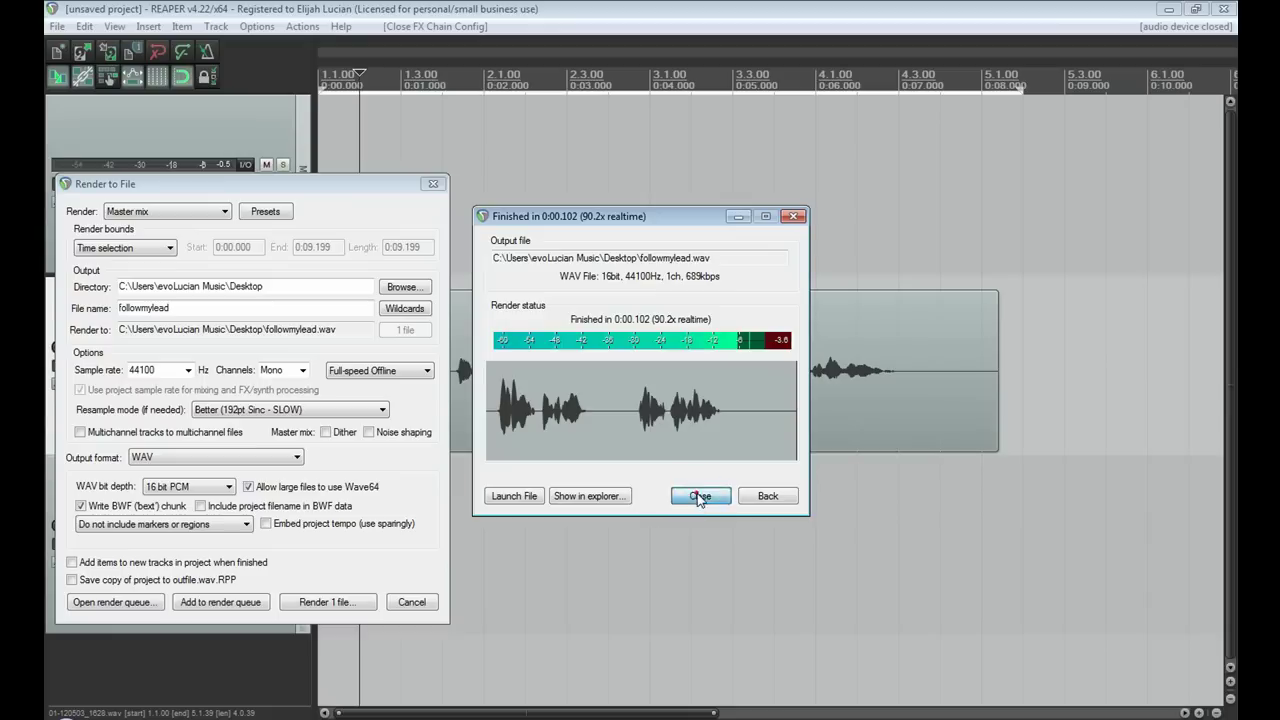
pyautogui.click(700, 496)
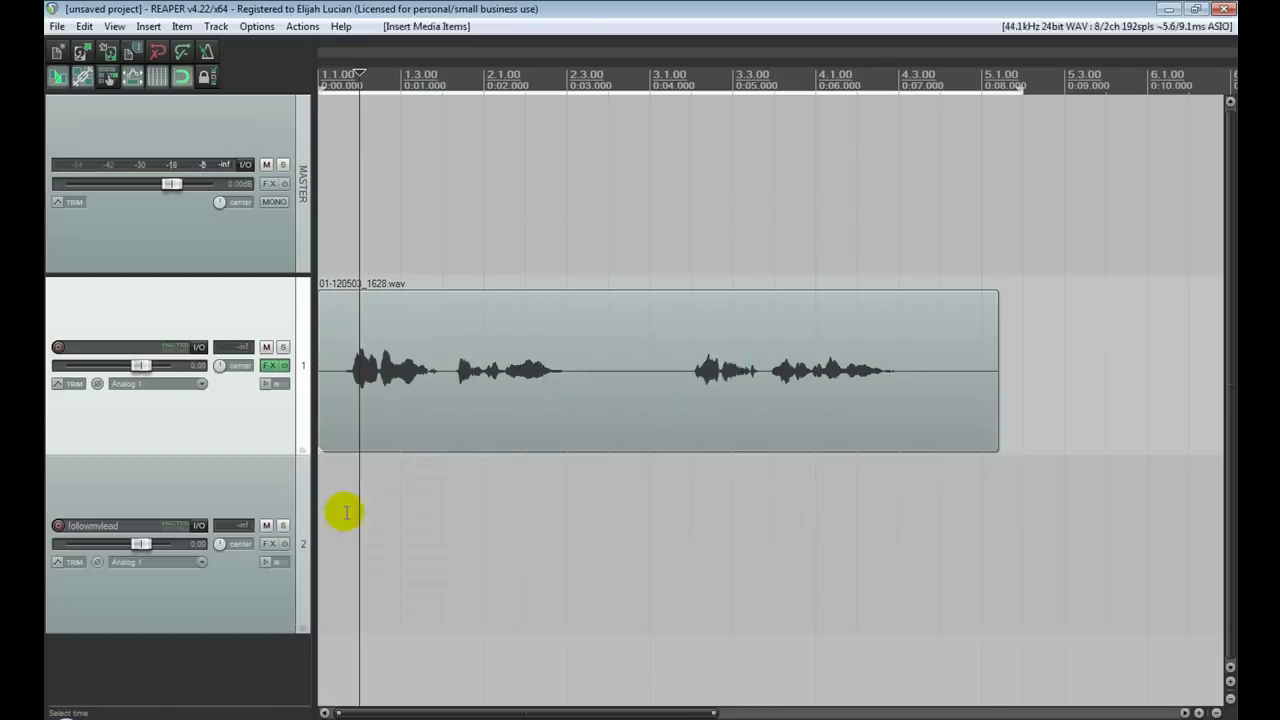
# - Place the newly rendered followmylead.wav at the start of track 2 and compare its waveform with the original
pyautogui.moveTo(343, 509); pyautogui.dragTo(474, 615)
pyautogui.click(400, 634)
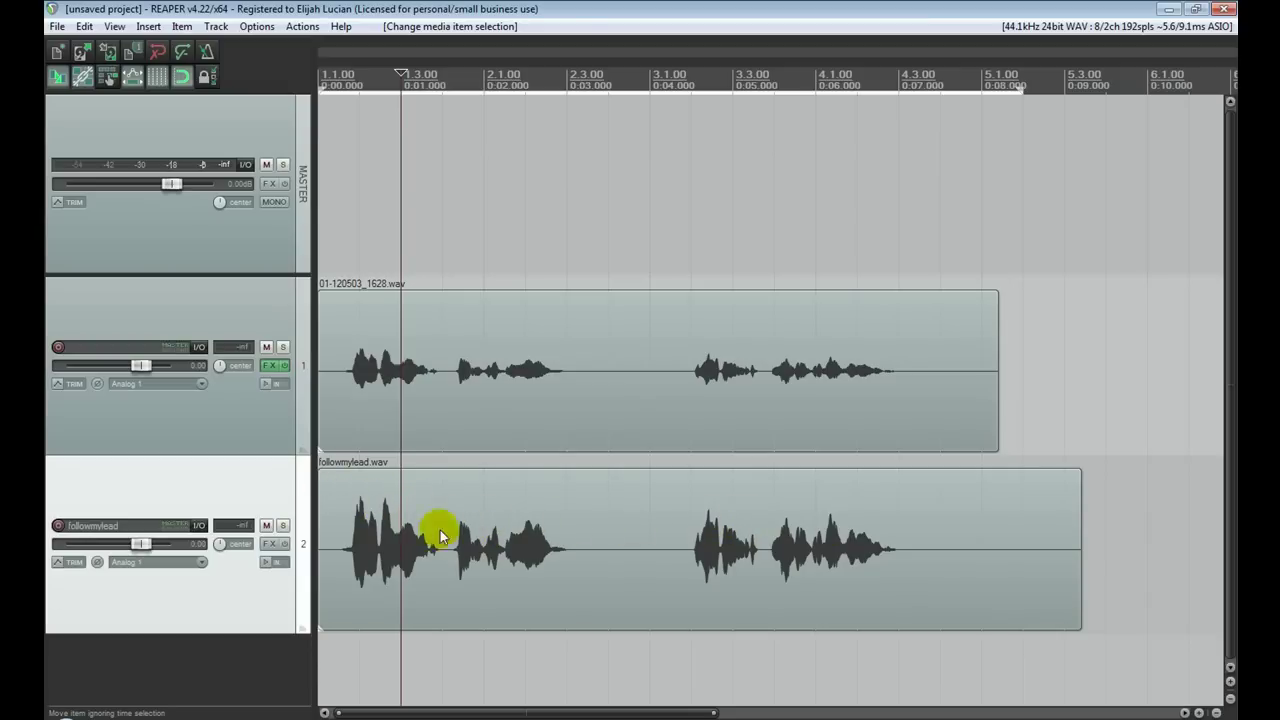
pyautogui.click(357, 374)
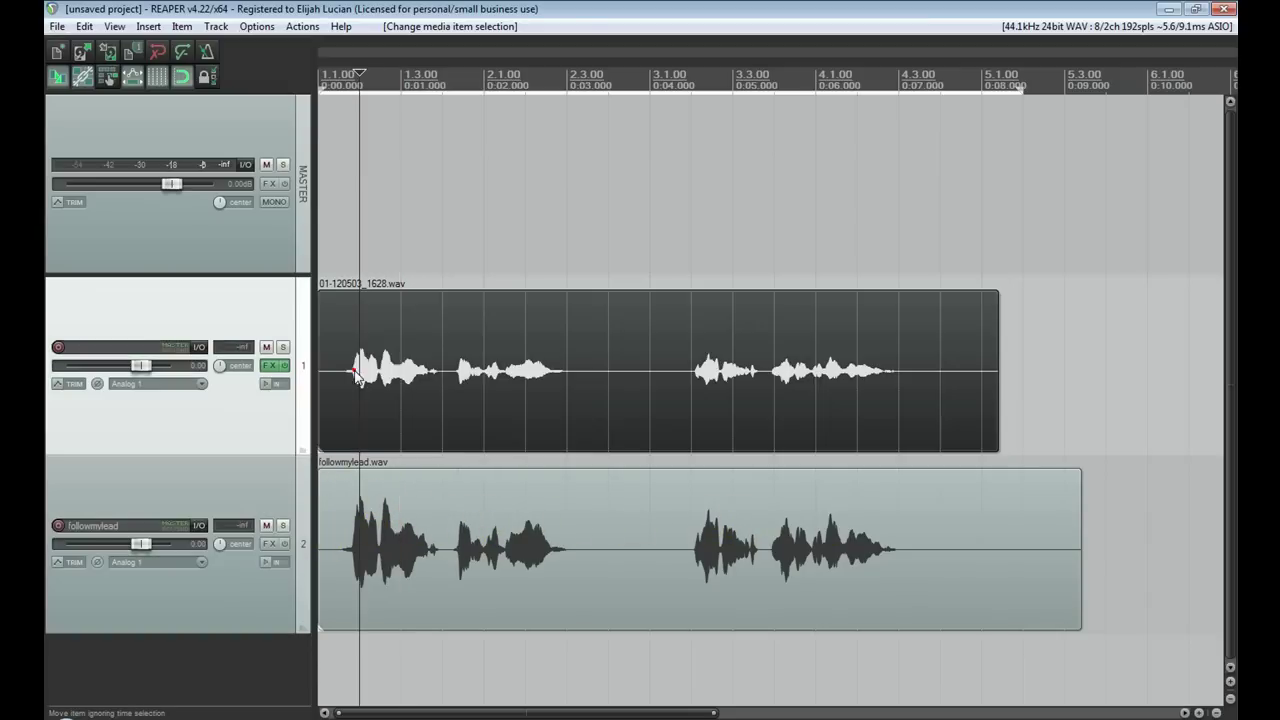
pyautogui.scroll(1, 405, 514)
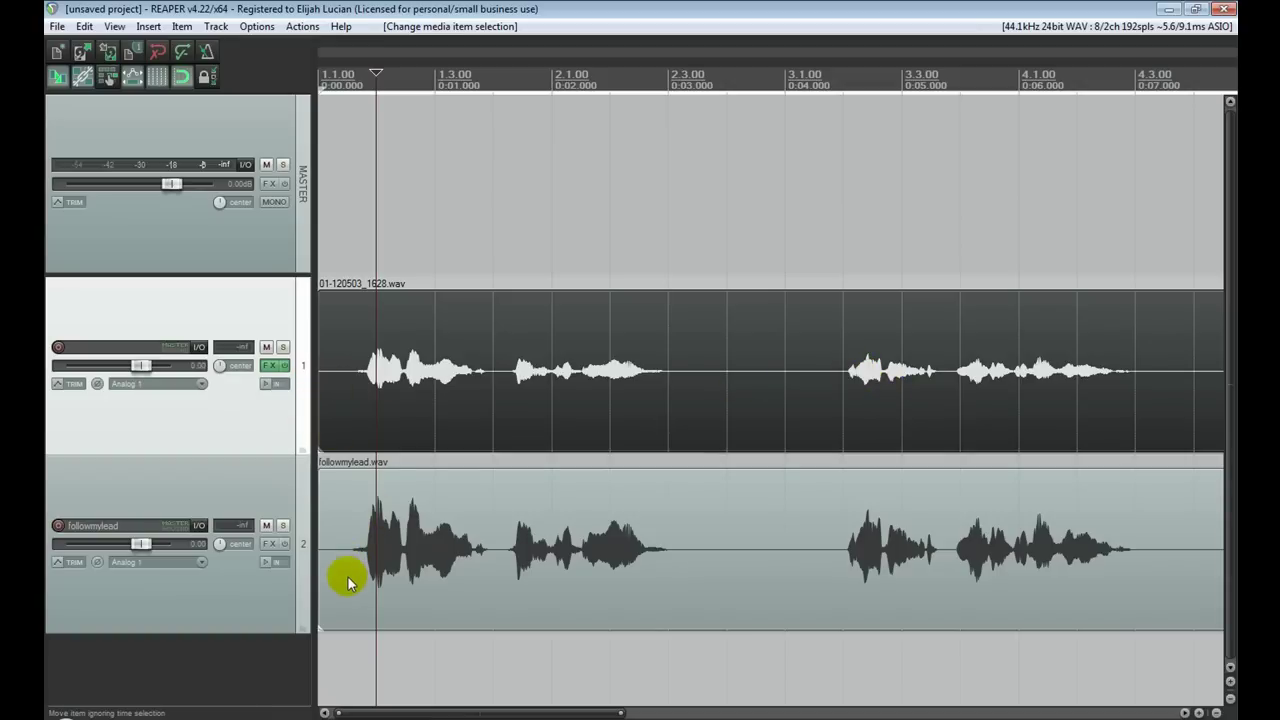
# - Delete the followmylead.wav item from track 2 and return the edit cursor to the project start
pyautogui.click(401, 587)
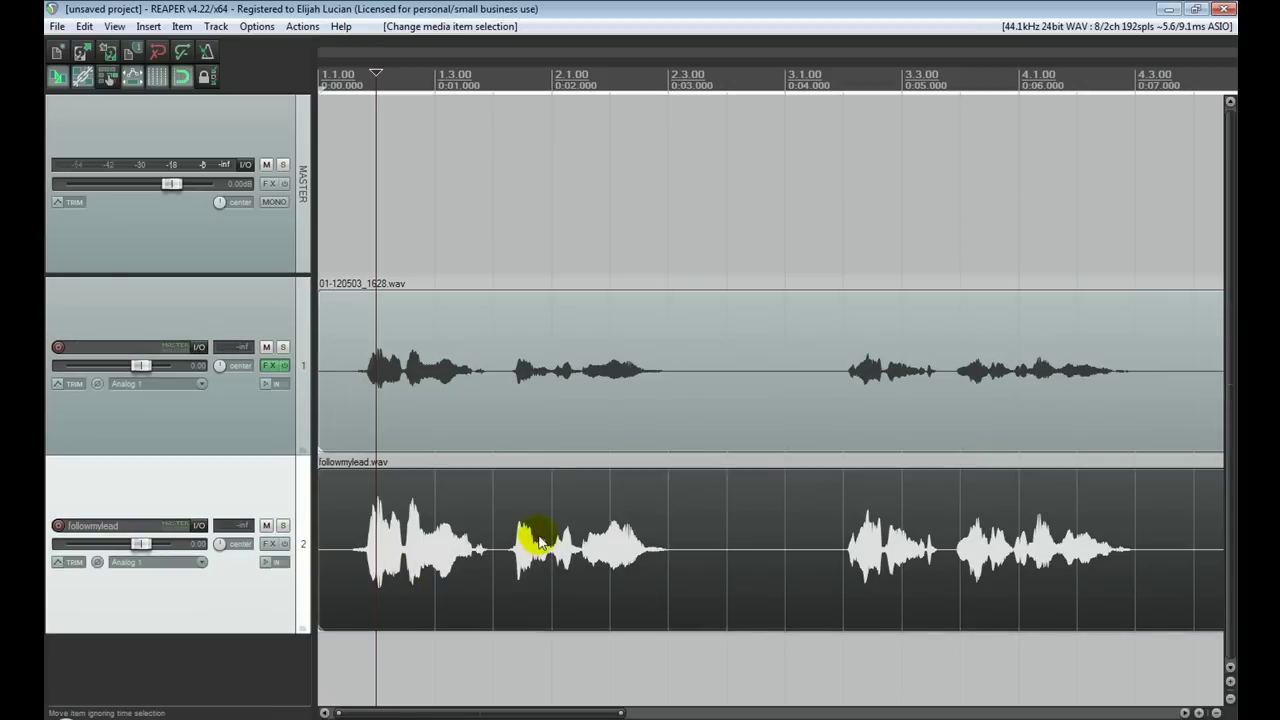
pyautogui.moveTo(537, 523); pyautogui.dragTo(510, 334)
pyautogui.click(400, 500)
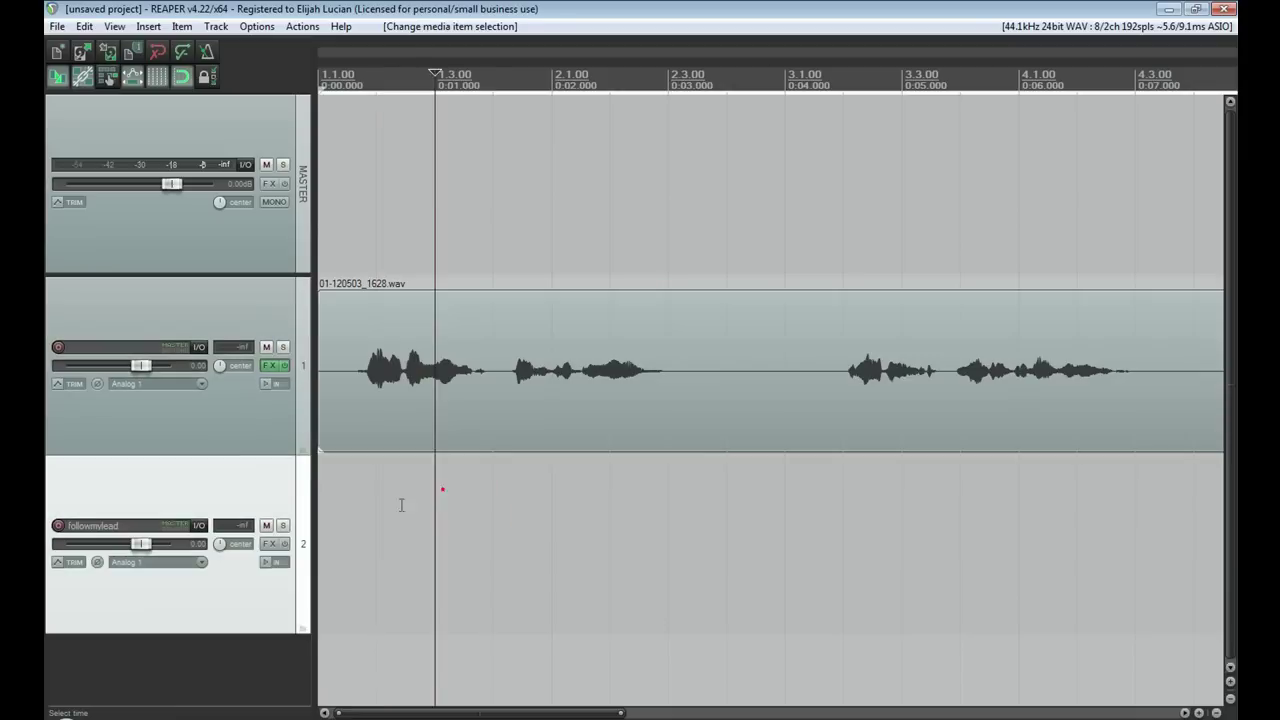
pyautogui.click(327, 486)
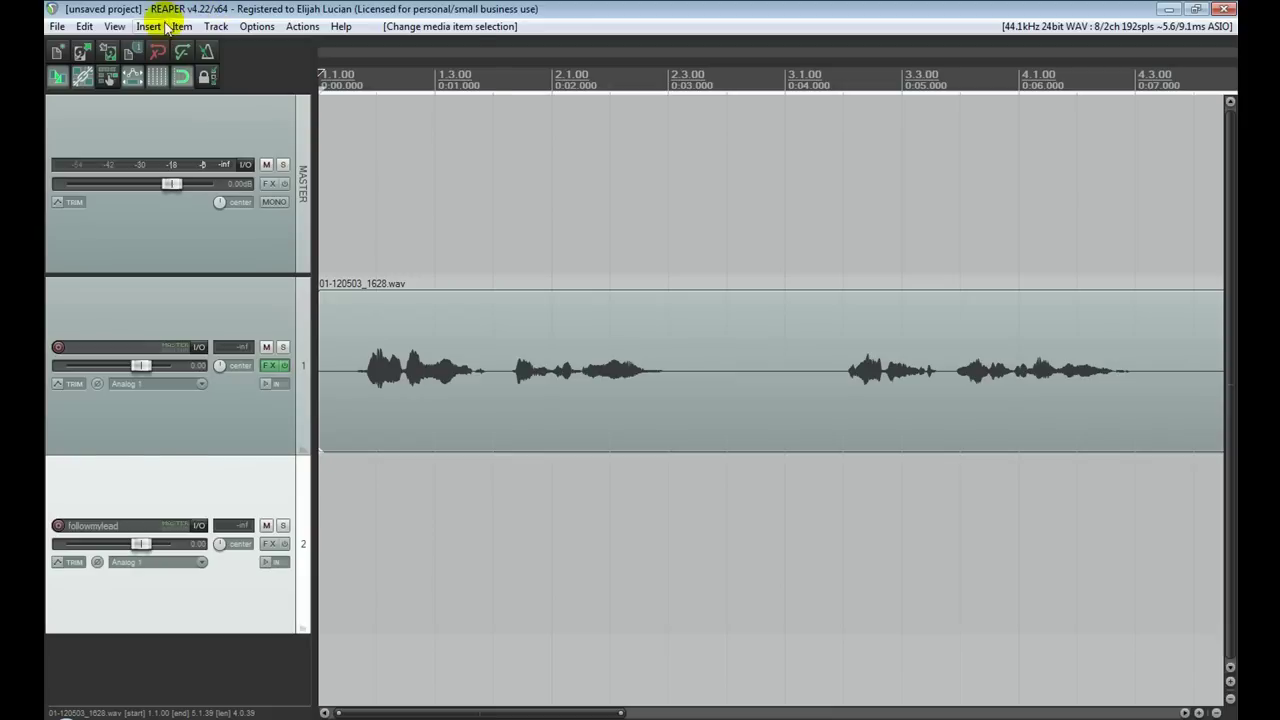
# - Add the Cockos ReaPitch plugin to the end of track 1's effects chain
pyautogui.click(112, 27)
pyautogui.click(105, 27)
pyautogui.click(273, 365)
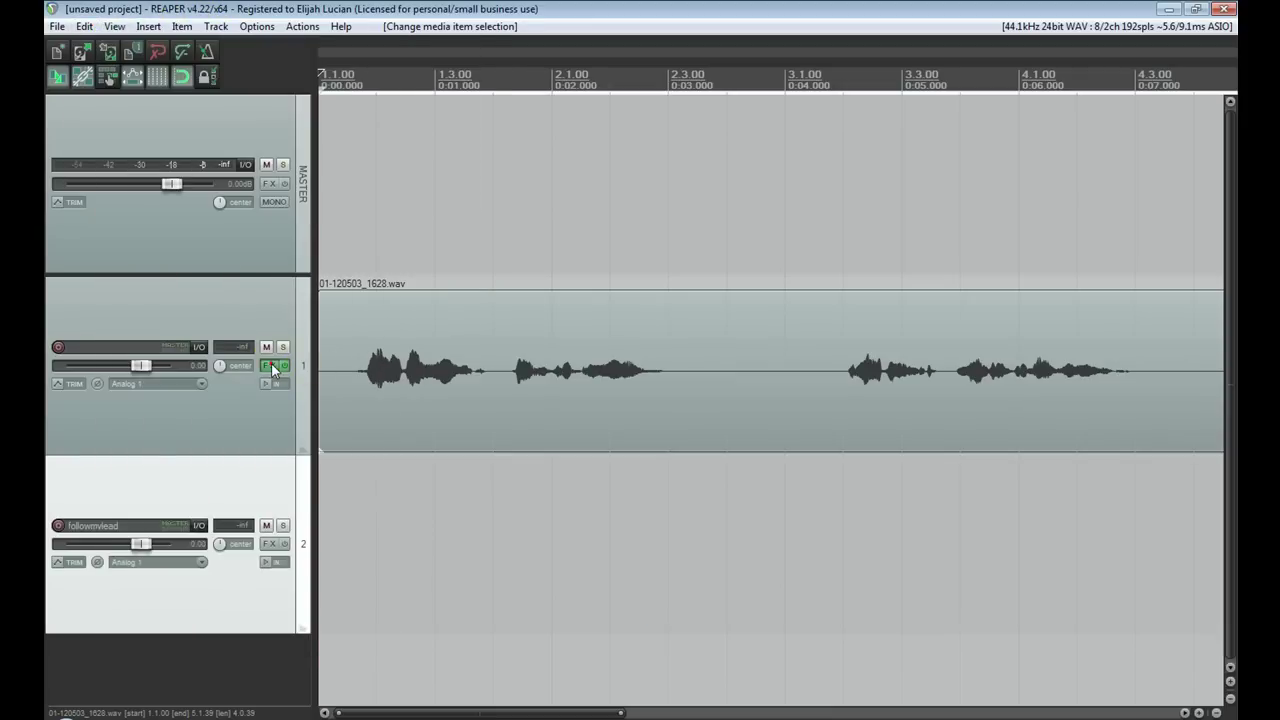
pyautogui.click(671, 584)
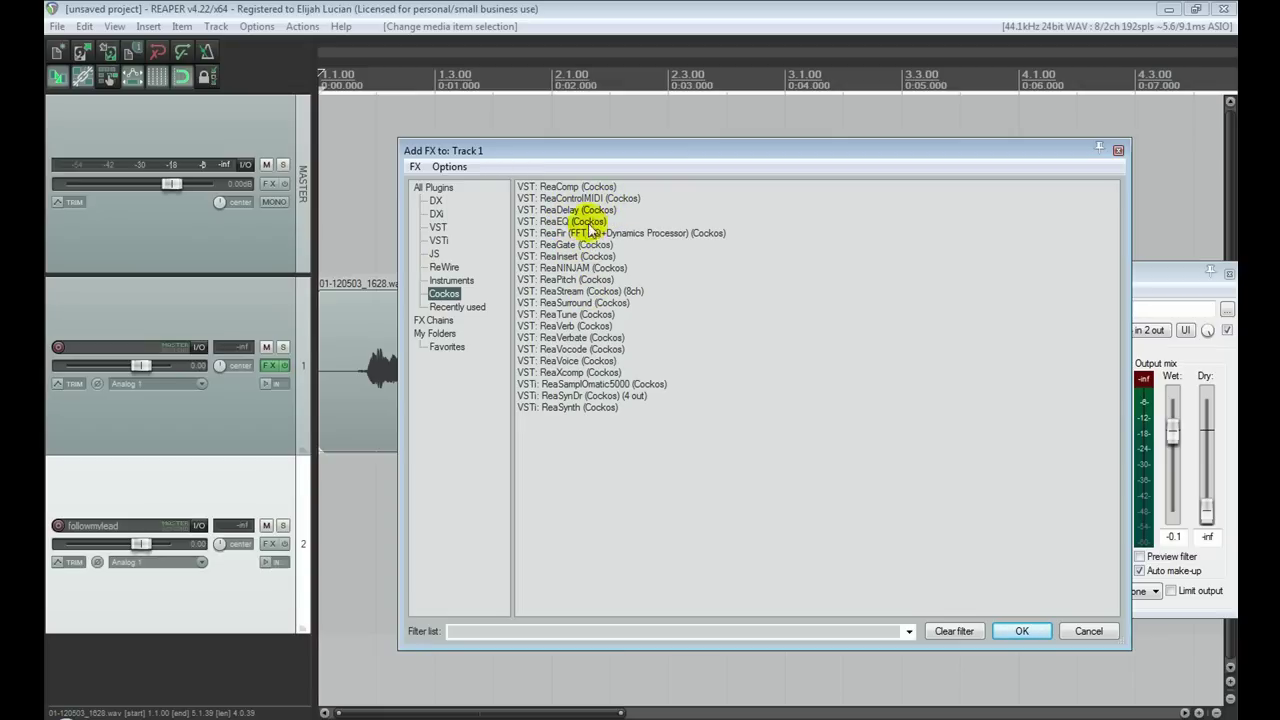
pyautogui.doubleClick(576, 280)
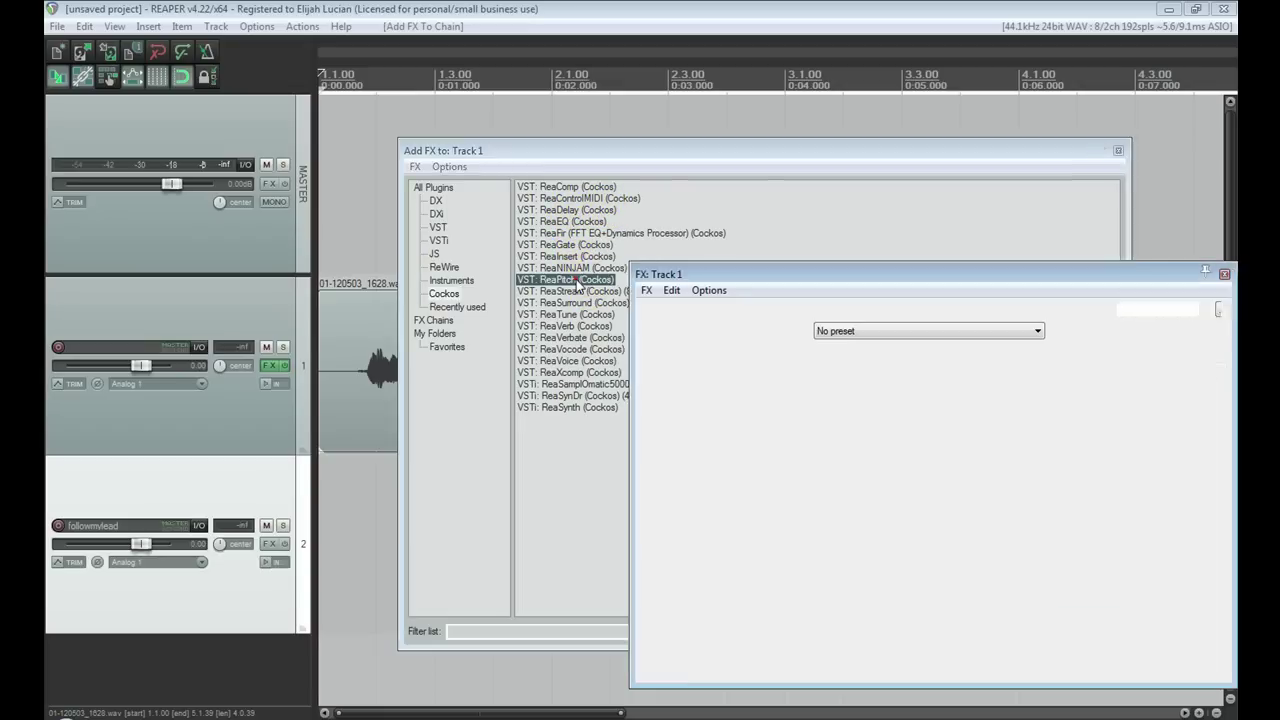
# - Delete the original recording from track 1 and arm the track with input monitoring on
pyautogui.click(394, 383)
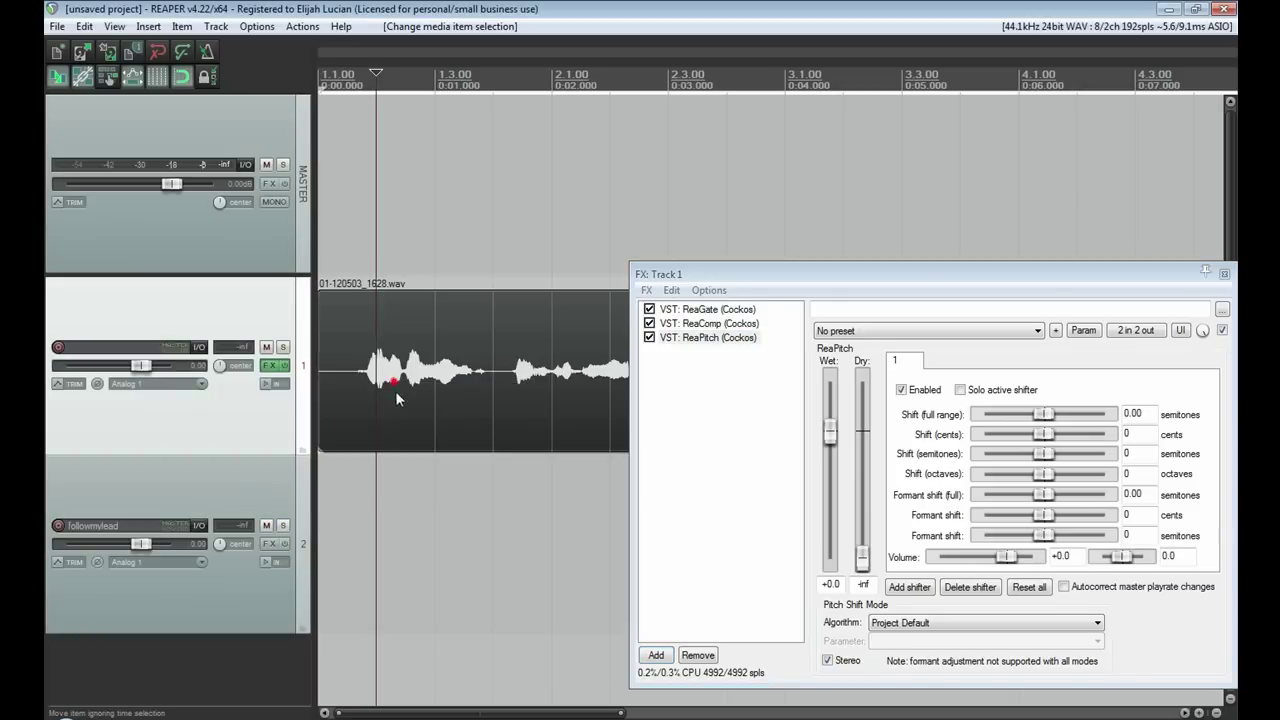
pyautogui.press('Delete')
pyautogui.click(58, 347)
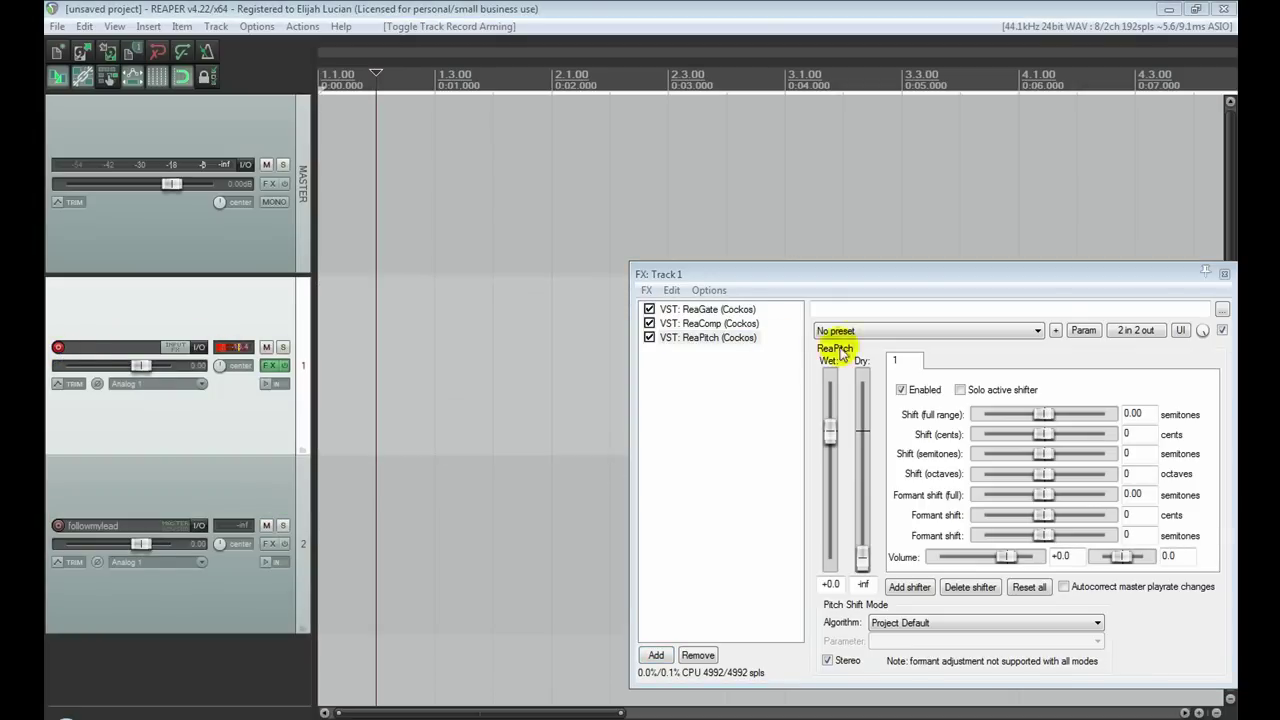
pyautogui.click(700, 375)
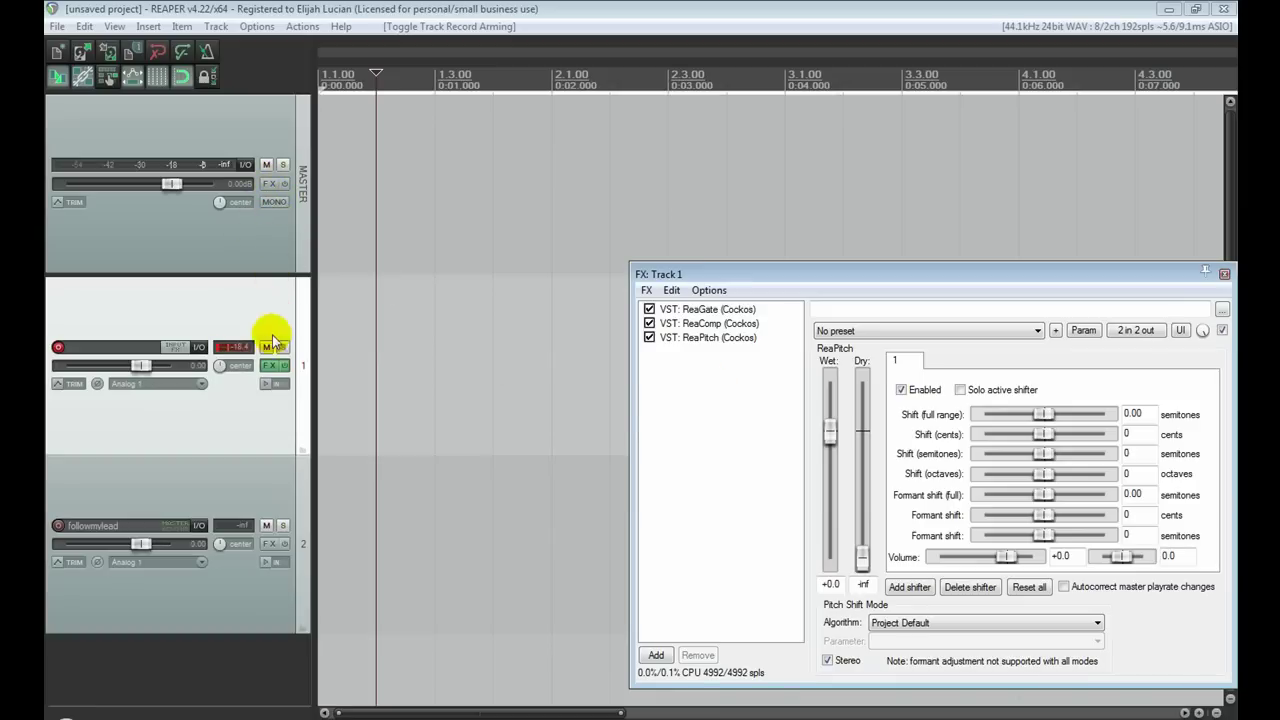
pyautogui.click(268, 383)
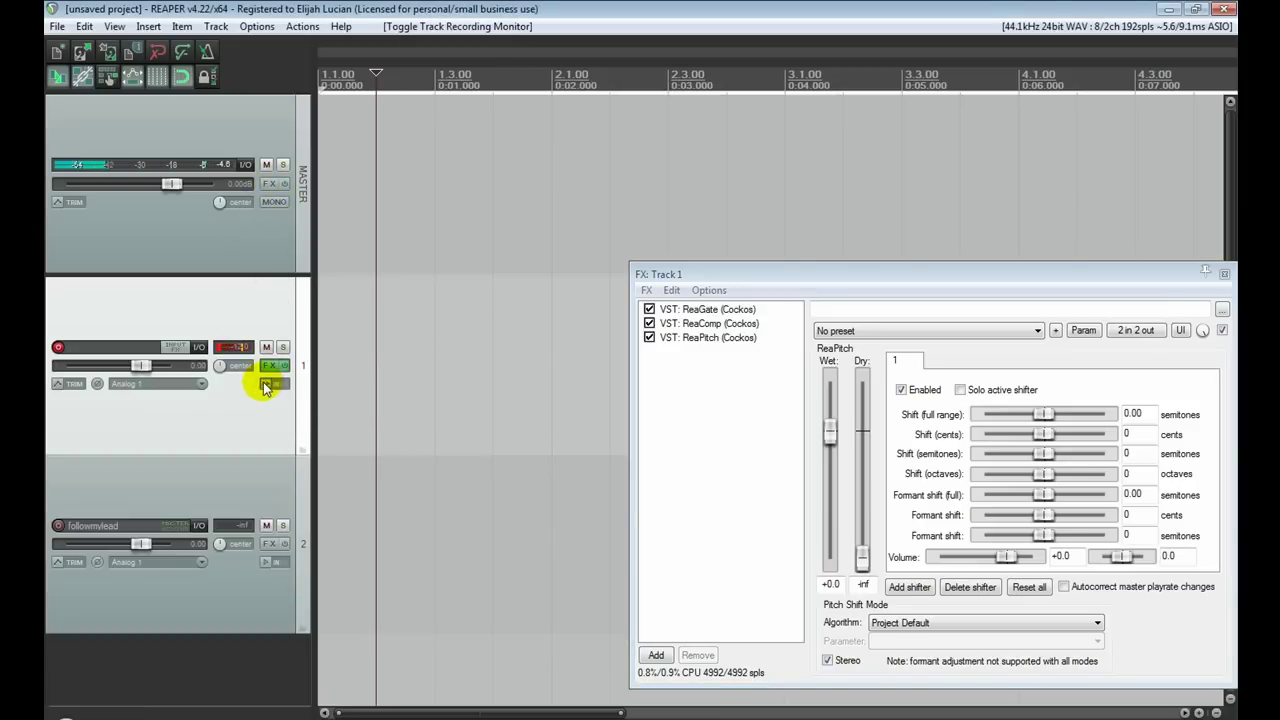
# - Bypass ReaPitch to monitor the live voice through the gate and compressor only, and re-enable it
pyautogui.click(649, 337)
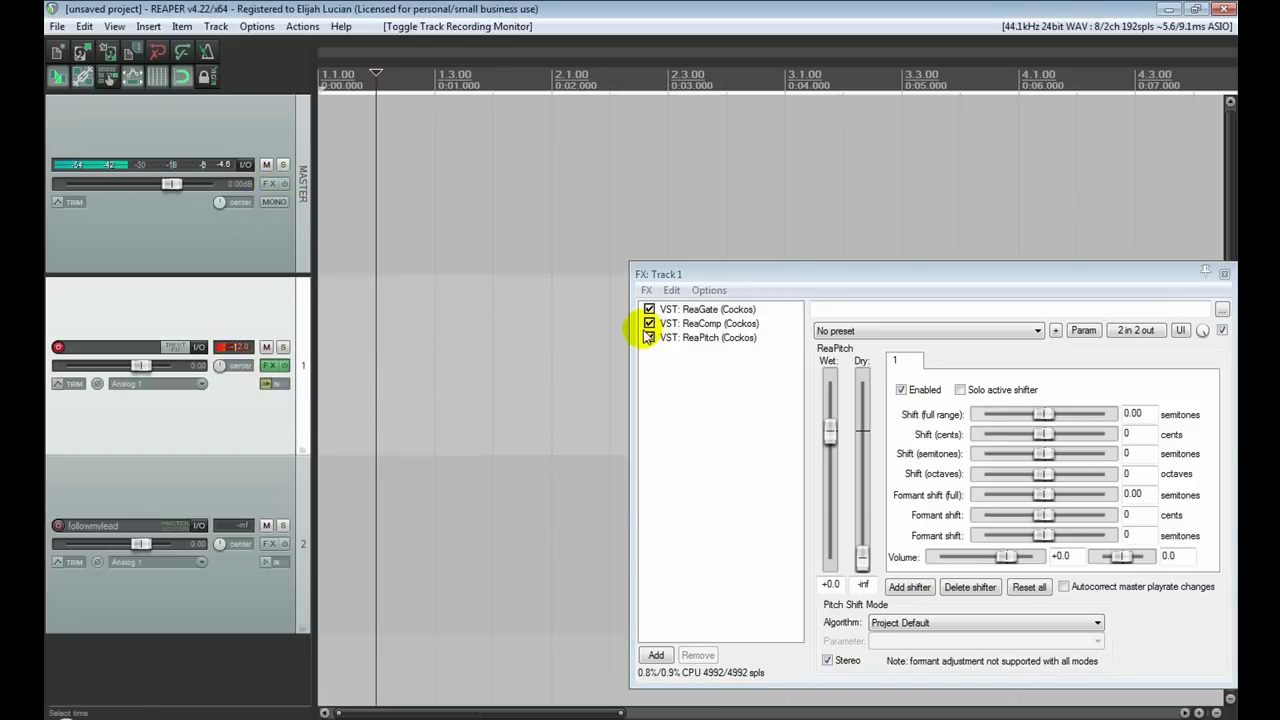
pyautogui.click(700, 323)
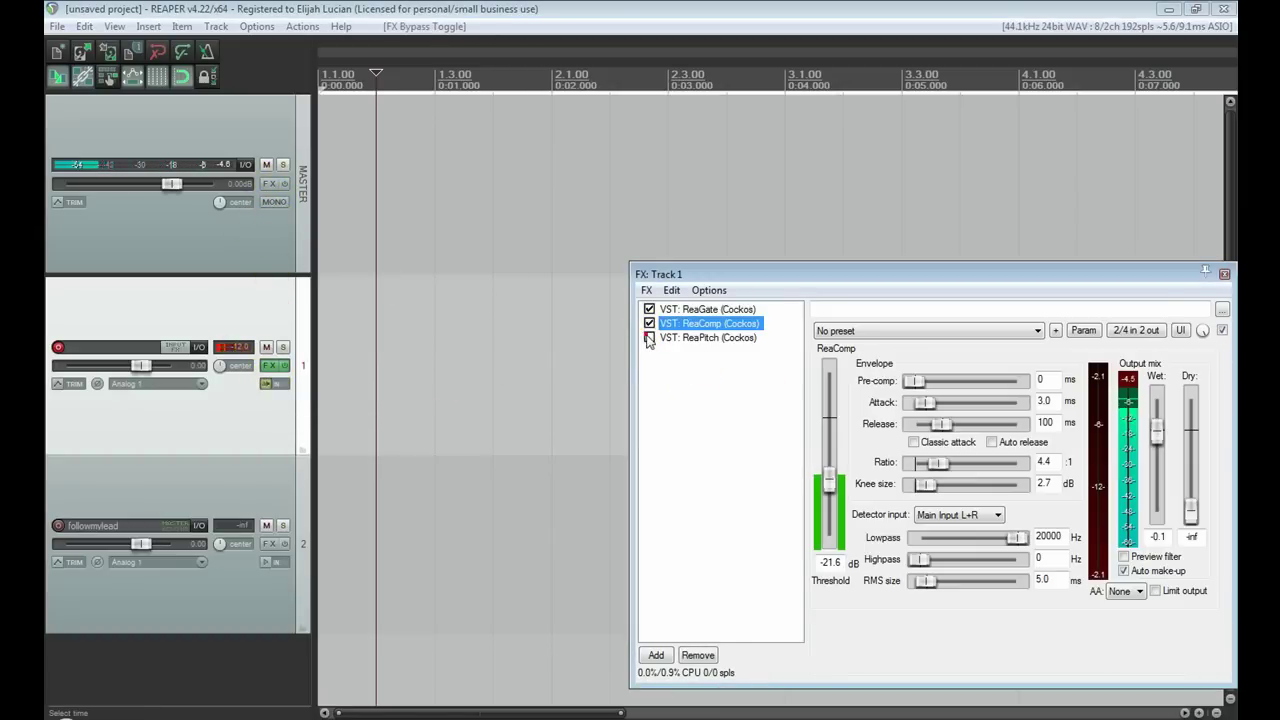
pyautogui.click(266, 385)
pyautogui.click(267, 390)
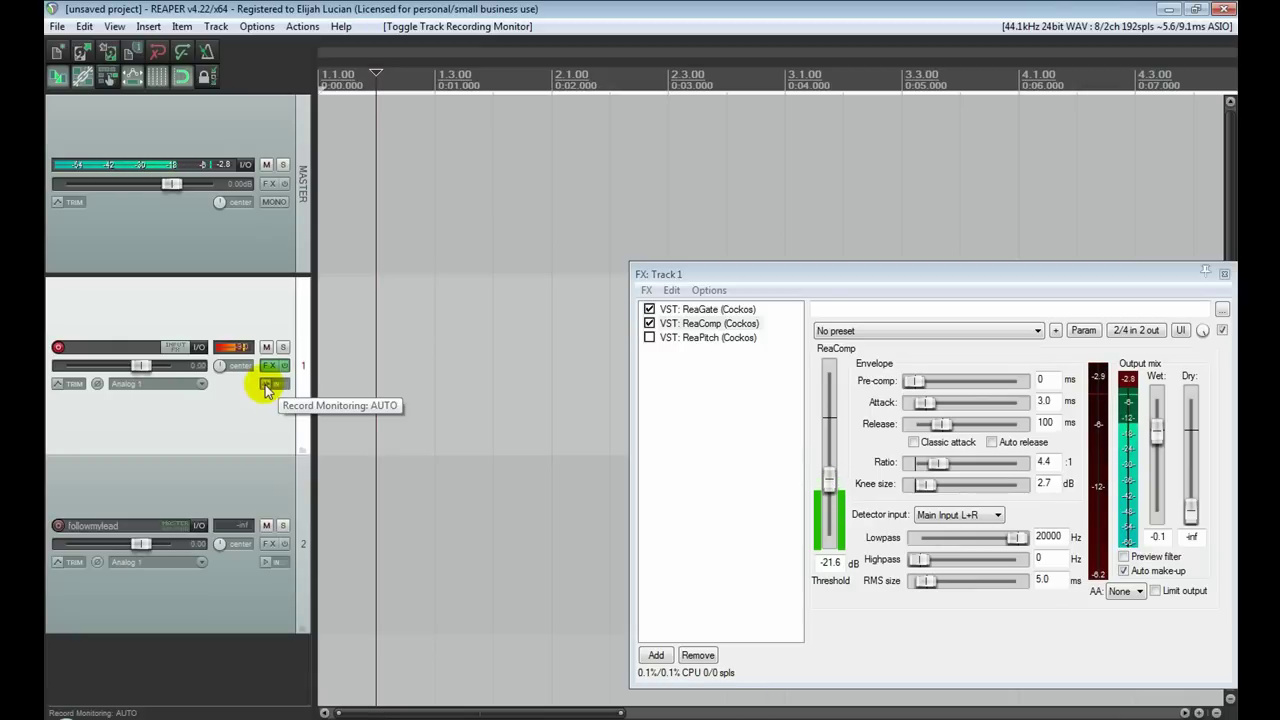
pyautogui.click(650, 338)
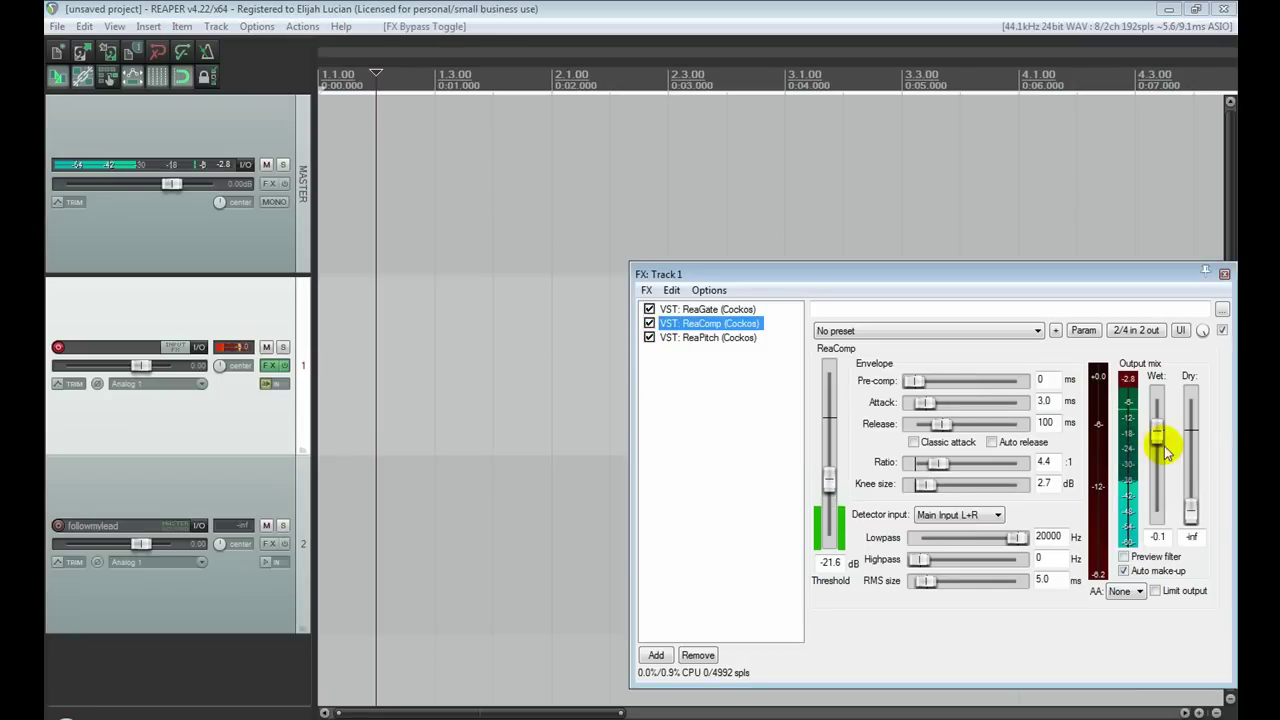
# - Try ReaPitch full-range shifts of 6.72 and -4.90 semitones with a full formant shift of 2.88 semitones
pyautogui.click(745, 338)
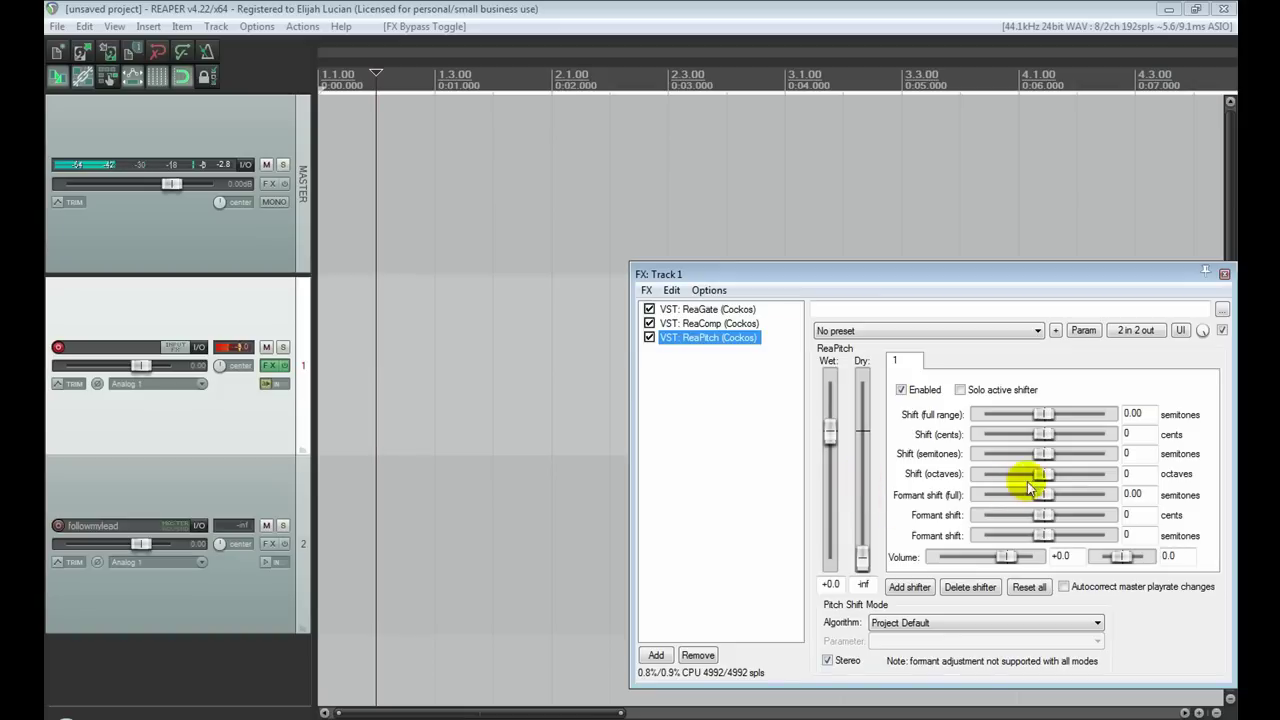
pyautogui.moveTo(1044, 414); pyautogui.dragTo(1055, 420)
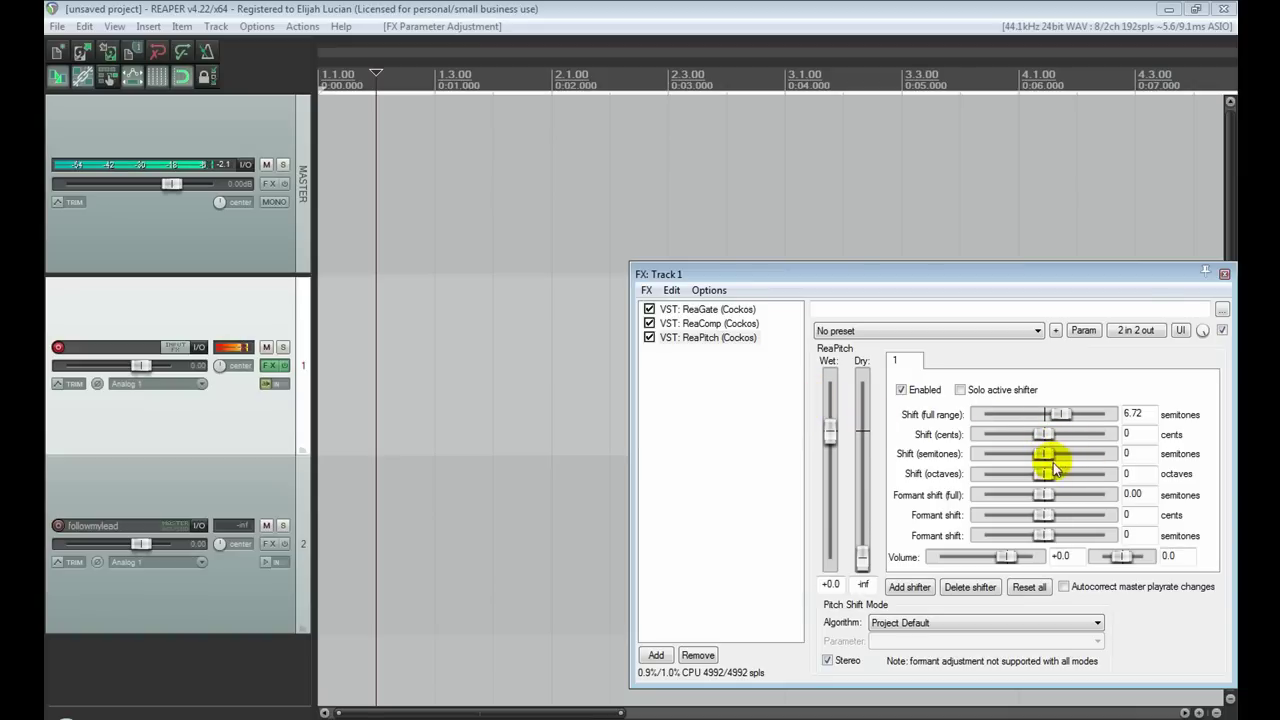
pyautogui.moveTo(1058, 502); pyautogui.dragTo(1060, 497)
pyautogui.click(1062, 416)
pyautogui.moveTo(1064, 422); pyautogui.dragTo(1036, 420)
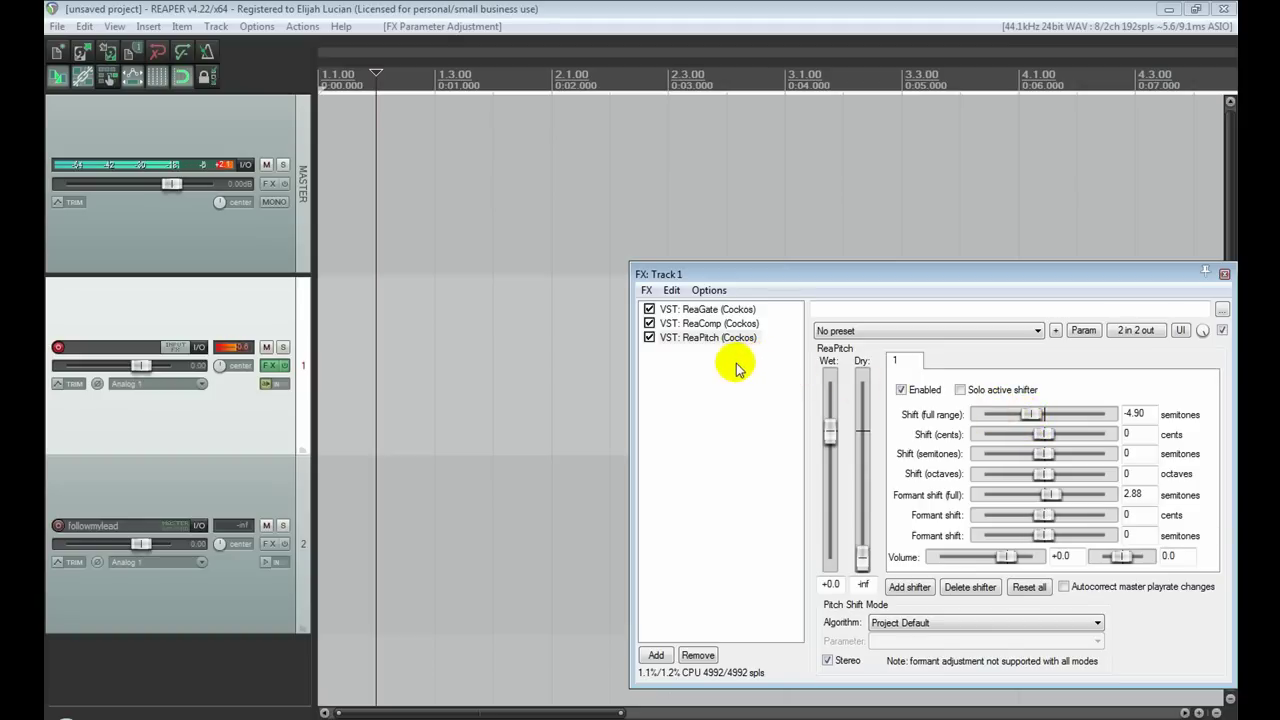
# - Toggle the active shifter's solo on and off, and reset the full-range and full formant shifts to 0.00 semitones
pyautogui.click(960, 390)
pyautogui.click(960, 390)
pyautogui.moveTo(1030, 414); pyautogui.dragTo(1035, 418)
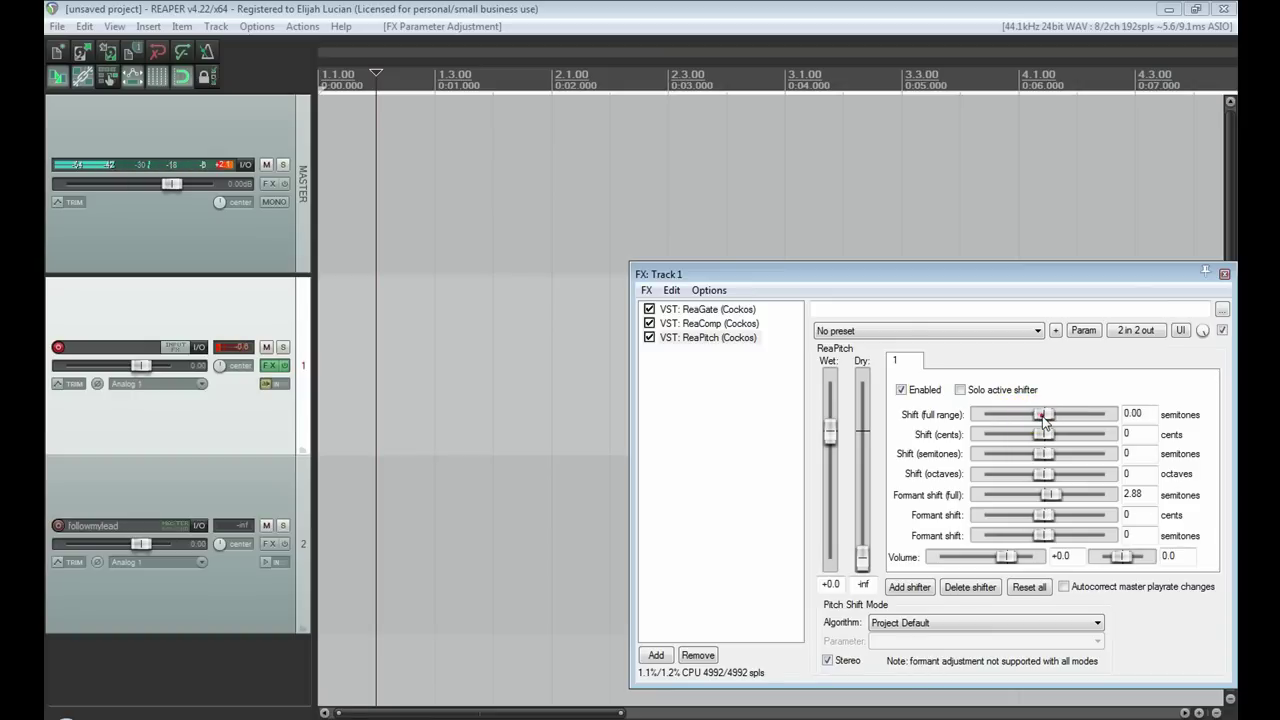
pyautogui.doubleClick(1050, 494)
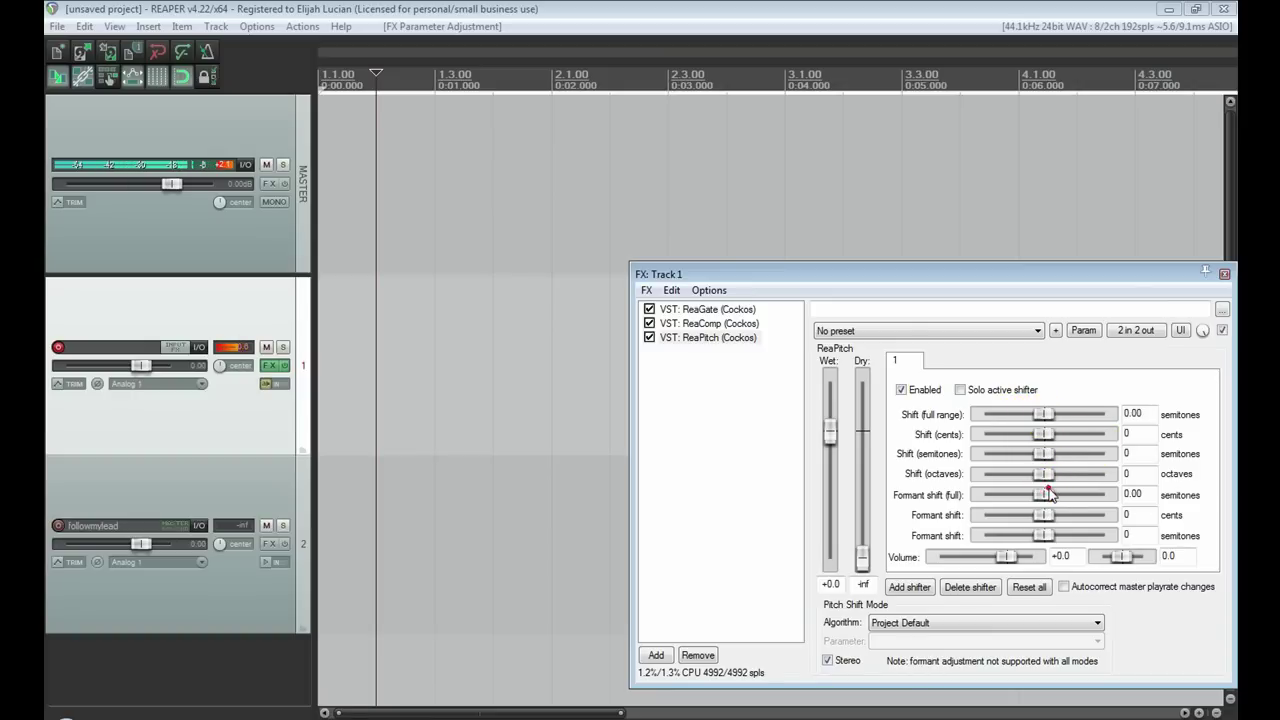
# - Set ReaPitch's full-range shift to 4.18, semitone shift -3, full formant 1.25, formant -84 cents and 7 semitones, and volume -5.9
pyautogui.moveTo(1040, 491)
pyautogui.mouseDown()
pyautogui.moveTo(1060, 494)
pyautogui.moveTo(1046, 491)
pyautogui.mouseUp()
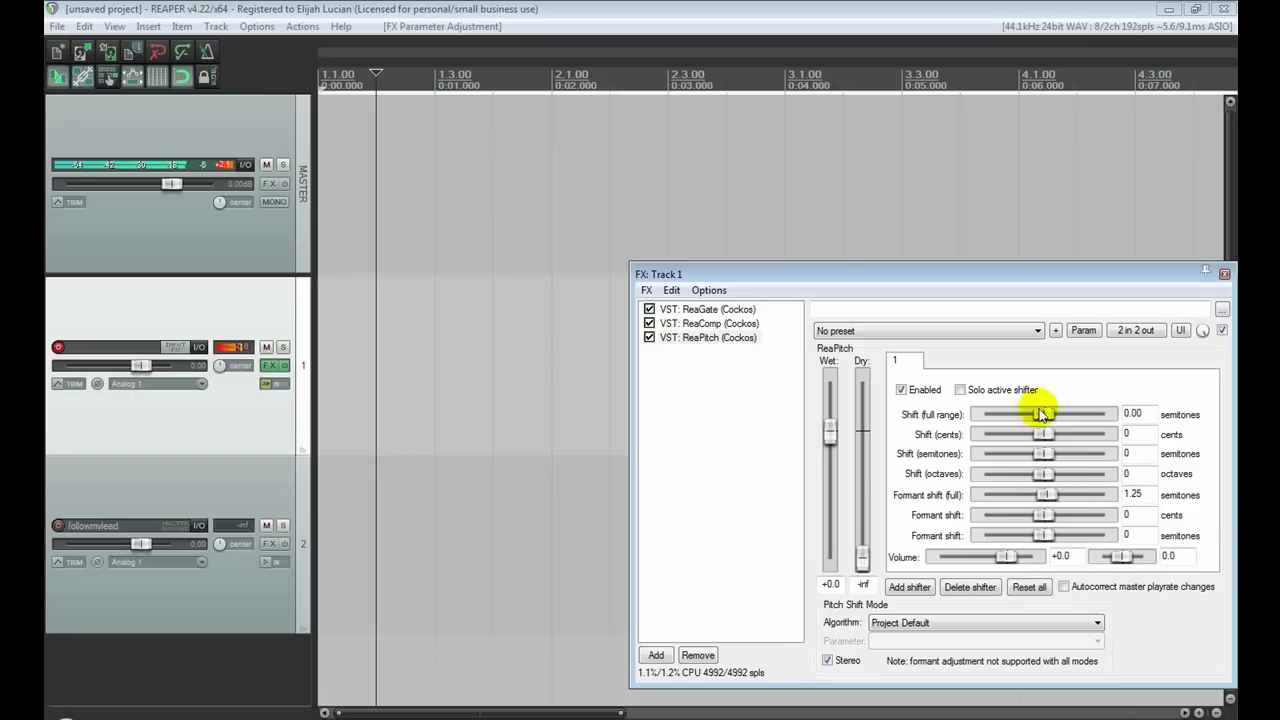
pyautogui.moveTo(1046, 413); pyautogui.dragTo(996, 563)
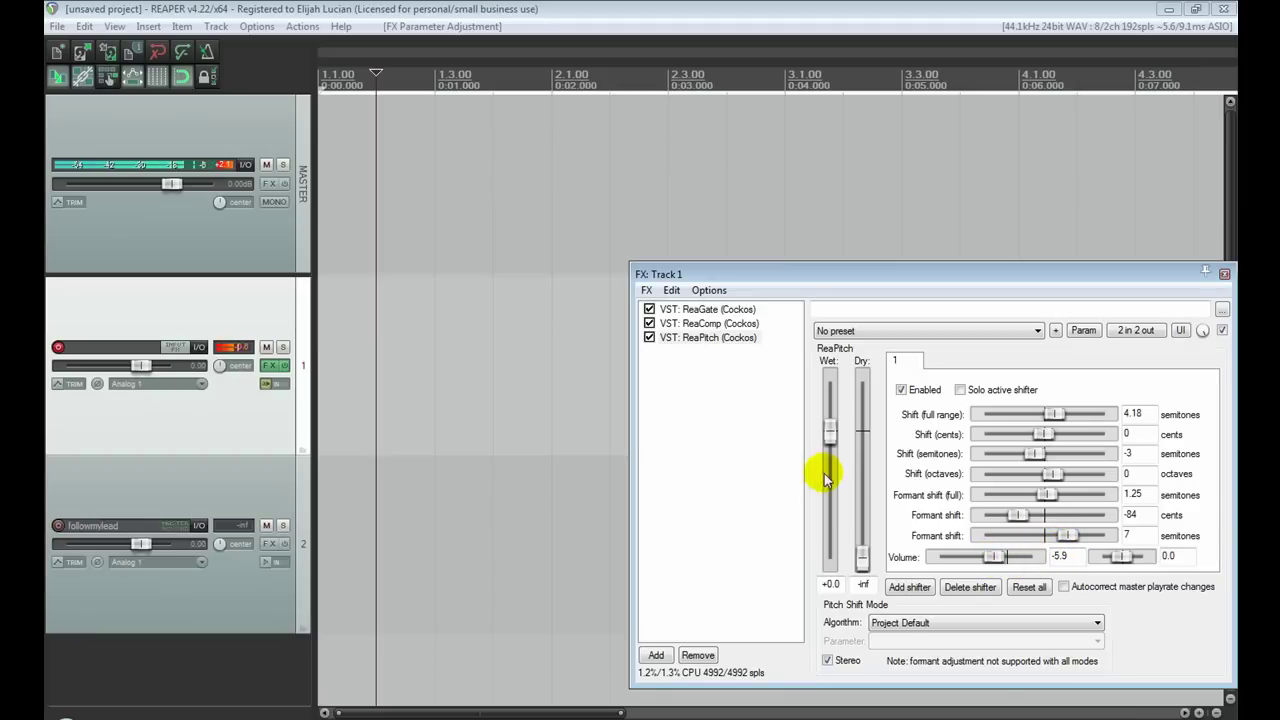
pyautogui.click(1224, 277)
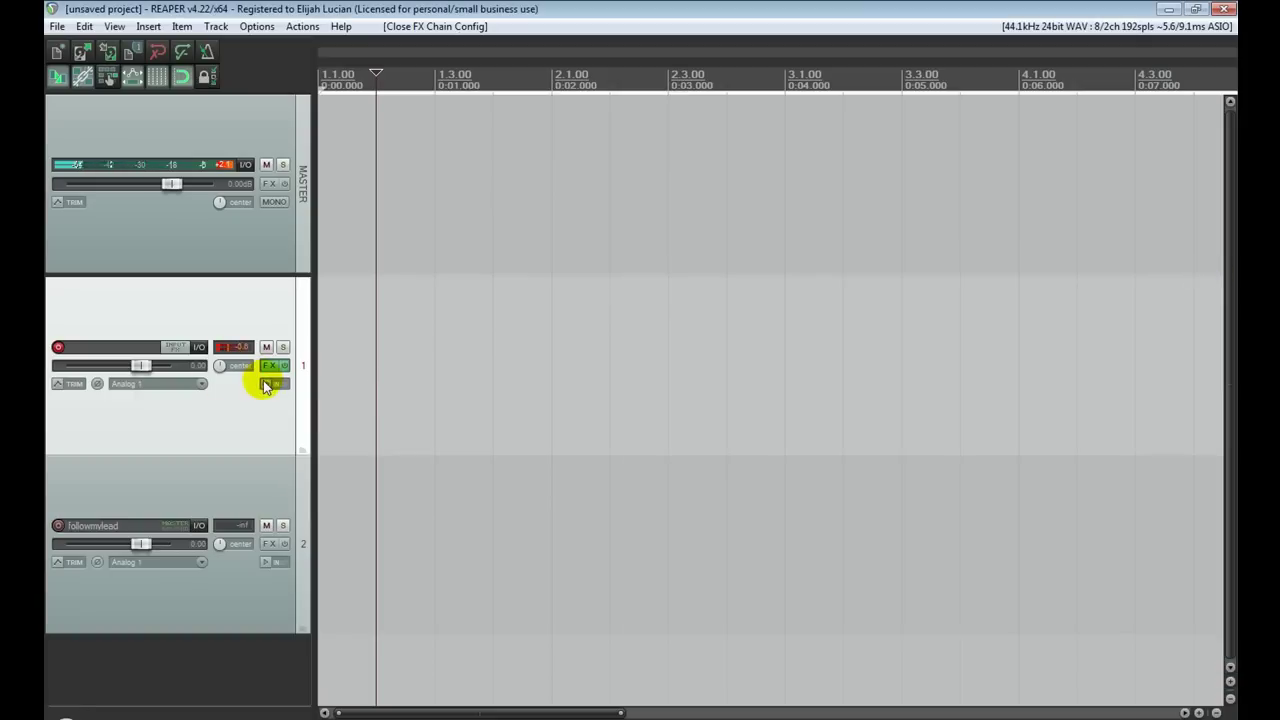